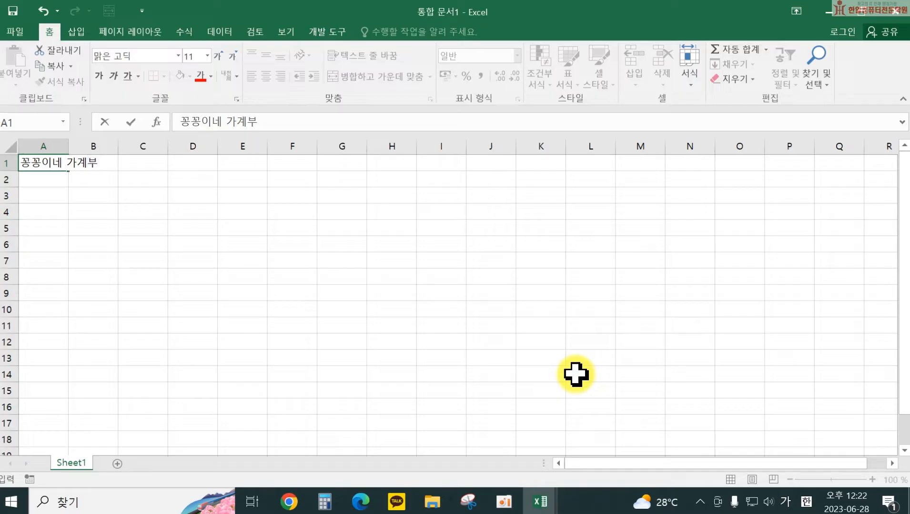
- Commit the title 꽁꽁이네 가계부 in A1 and enter the headers 번호, 날짜, 분류 and 적요 in A4:D4
{"action": "key", "text": "Return"}
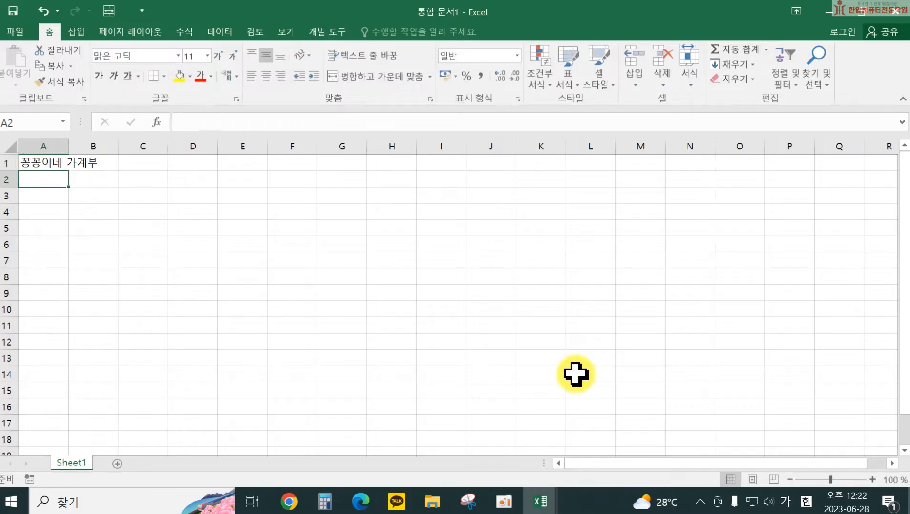
{"action": "key", "text": "Return"}
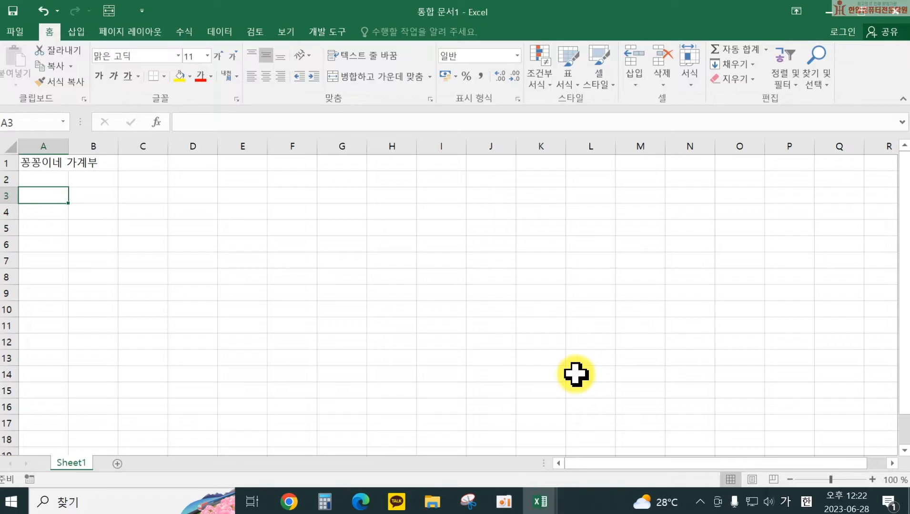
{"action": "key", "text": "Return"}
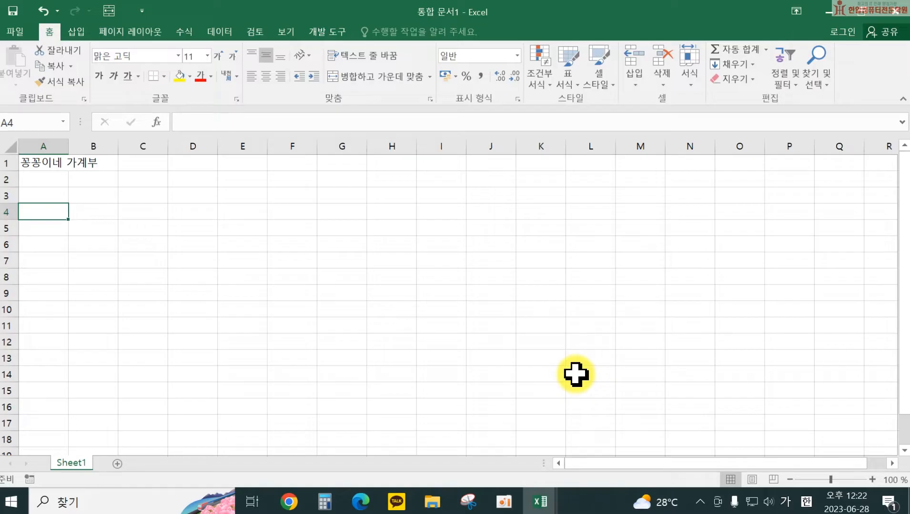
{"action": "type", "text": "번호"}
{"action": "key", "text": "Tab"}
{"action": "type", "text": "날"}
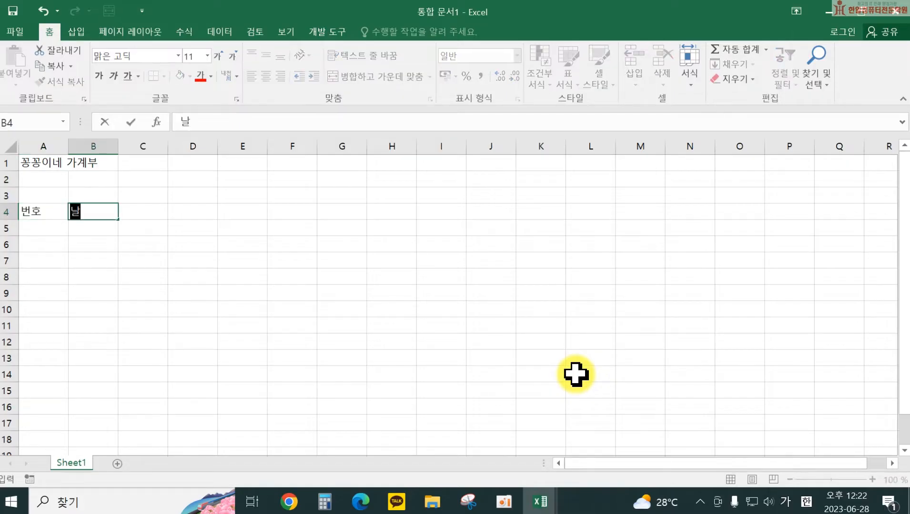
{"action": "type", "text": "짜"}
{"action": "key", "text": "Tab"}
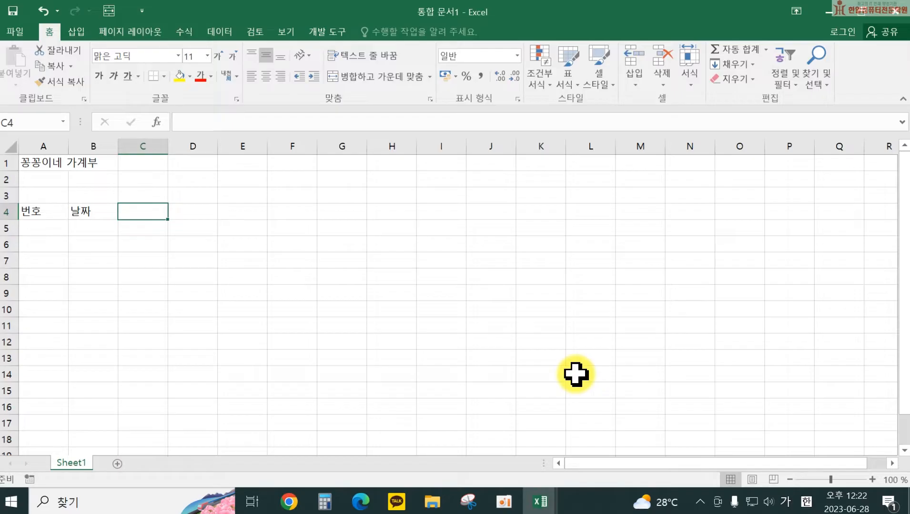
{"action": "type", "text": "분류"}
{"action": "key", "text": "Tab"}
{"action": "type", "text": "적ㅇ"}
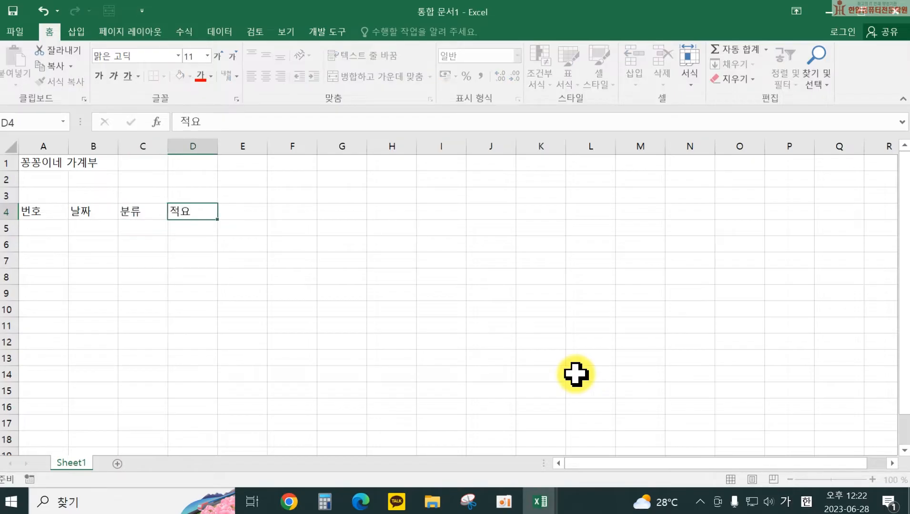
- Complete the header row with 수입, 지출 and 잔액 in cells E4:G4
{"action": "key", "text": "Tab"}
{"action": "type", "text": "수입"}
{"action": "key", "text": "Tab"}
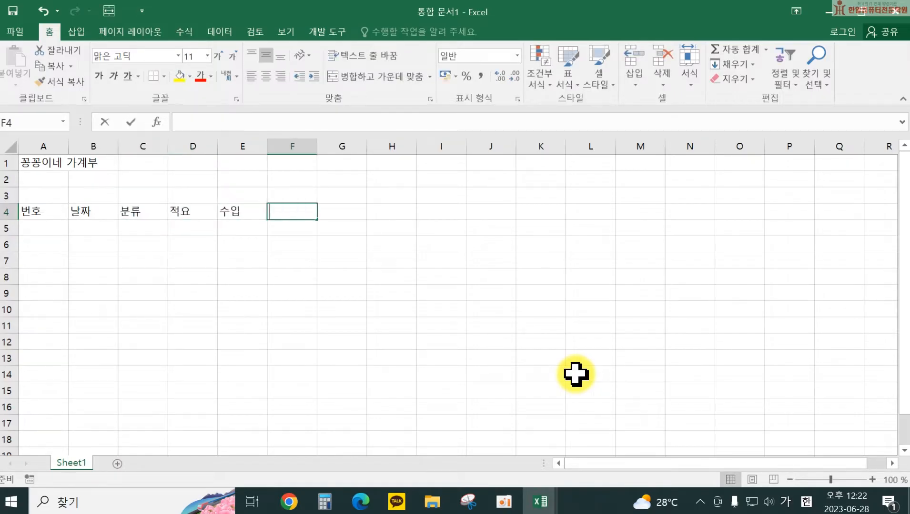
{"action": "type", "text": "지출"}
{"action": "key", "text": "Tab"}
{"action": "type", "text": "잔액"}
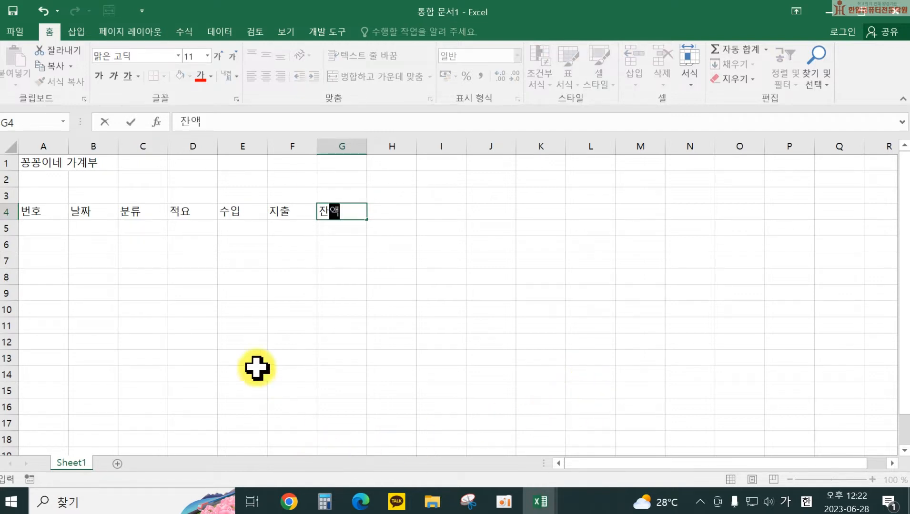
{"action": "left_click", "coordinate": [278, 347]}
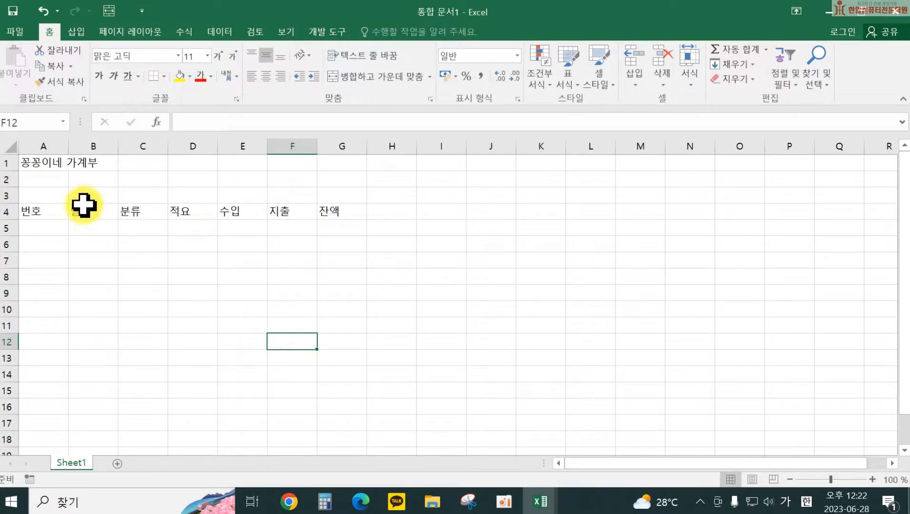
- Adjust the widths of columns A to G, narrowing 번호 and making 적요 the widest column
{"action": "left_click_drag", "start_coordinate": [67, 147], "coordinate": [589, 146]}
{"action": "left_click", "coordinate": [611, 291]}
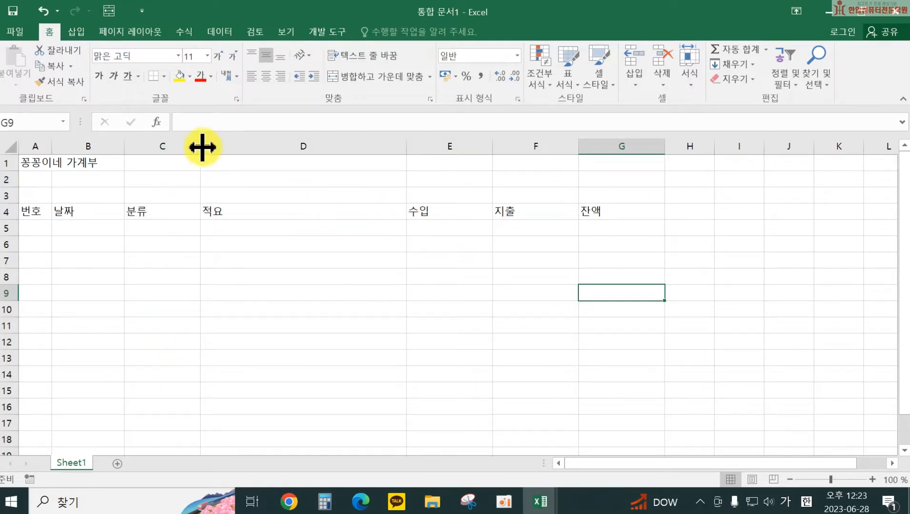
{"action": "left_click_drag", "start_coordinate": [201, 146], "coordinate": [193, 148]}
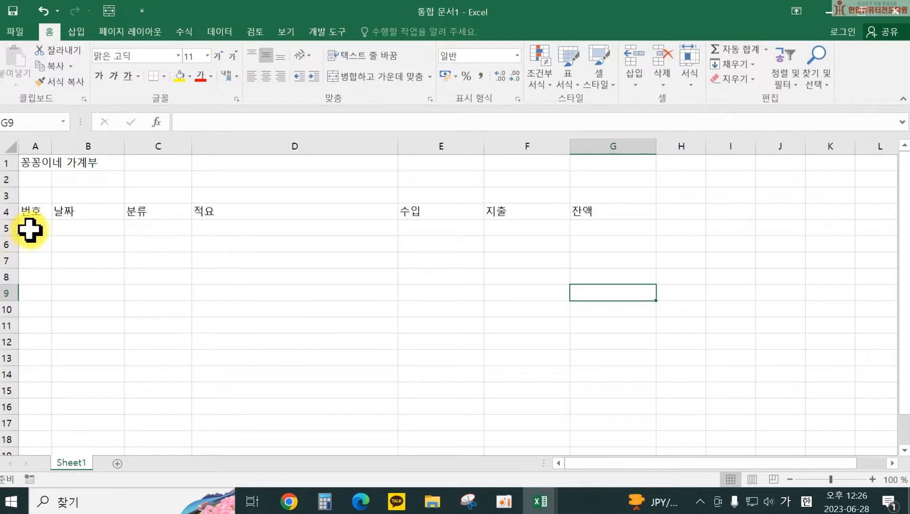
- Enter 1 in A5 and fill it down to A58 as a consecutive number series, checking the numbering
{"action": "left_click", "coordinate": [31, 229]}
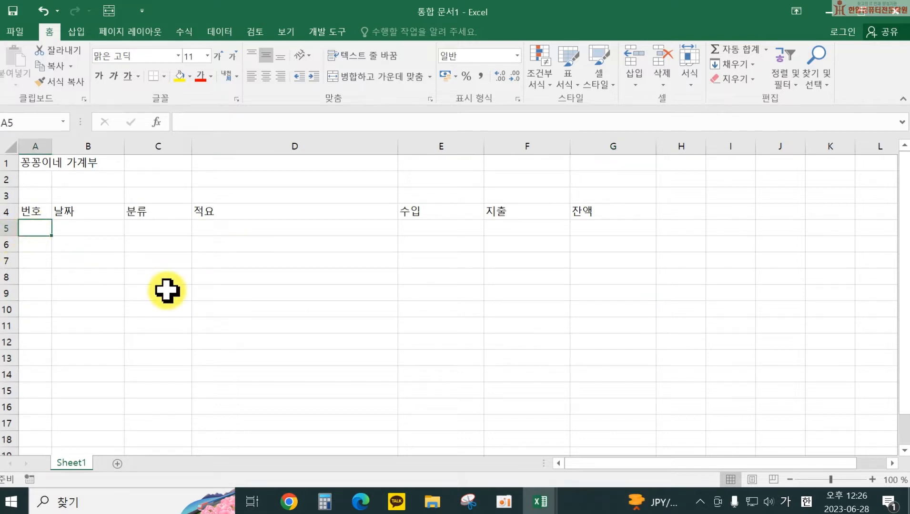
{"action": "type", "text": "1"}
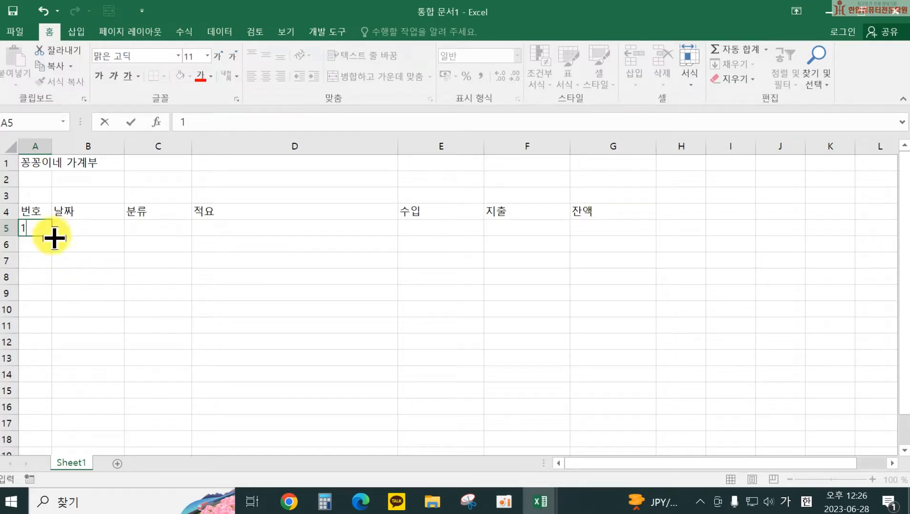
{"action": "left_click_drag", "start_coordinate": [51, 236], "coordinate": [57, 434]}
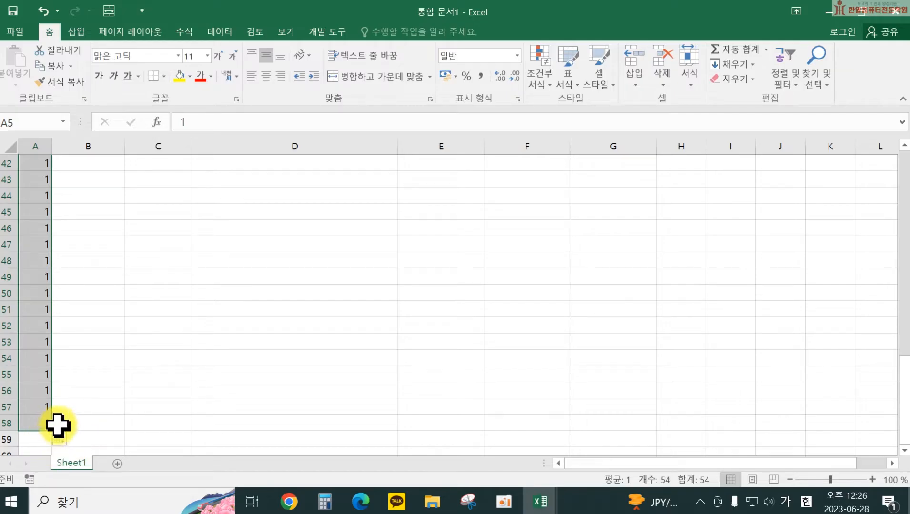
{"action": "left_click", "coordinate": [59, 438]}
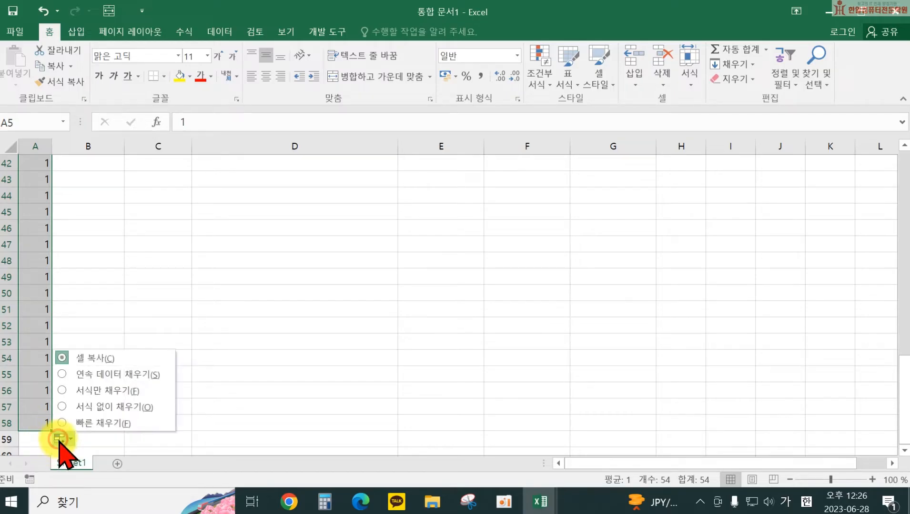
{"action": "left_click", "coordinate": [93, 375]}
{"action": "scroll", "coordinate": [93, 376], "scroll_direction": "down", "scroll_amount": 15}
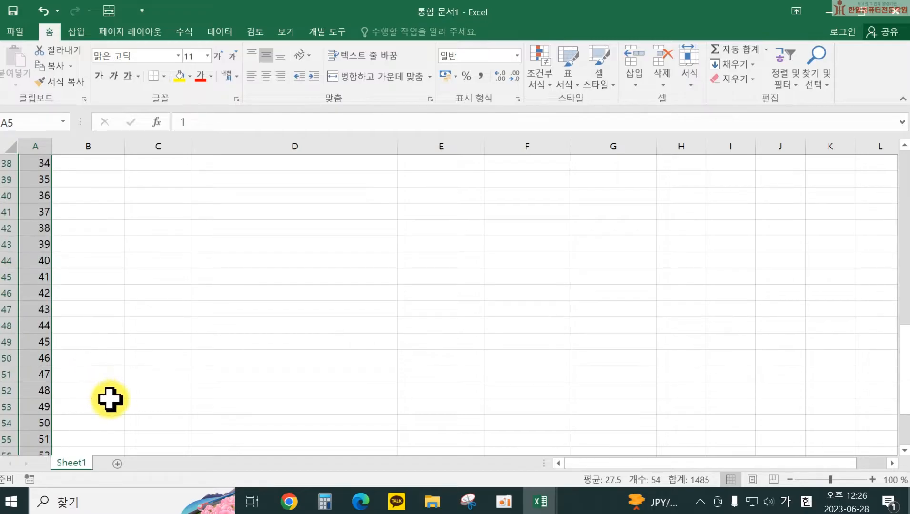
{"action": "scroll", "coordinate": [105, 391], "scroll_direction": "up", "scroll_amount": 6}
{"action": "scroll", "coordinate": [112, 398], "scroll_direction": "up", "scroll_amount": 9}
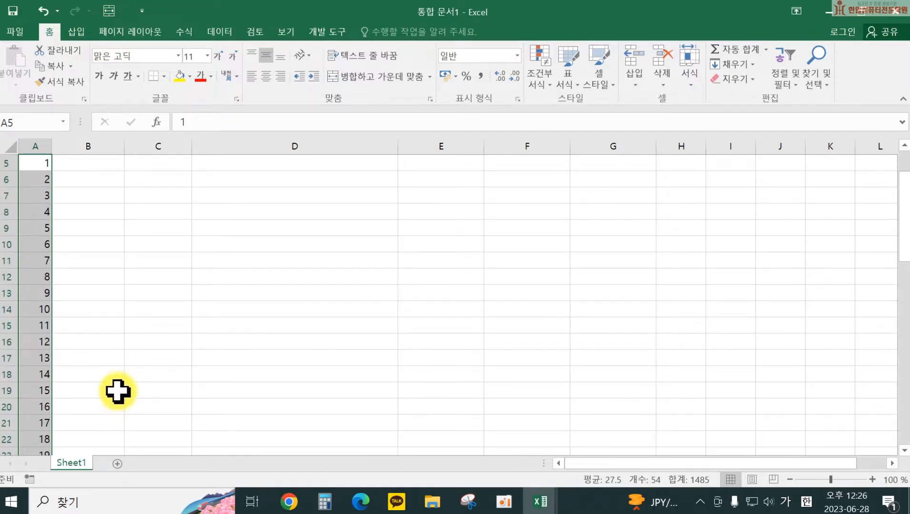
{"action": "scroll", "coordinate": [117, 393], "scroll_direction": "down", "scroll_amount": 10}
{"action": "scroll", "coordinate": [115, 390], "scroll_direction": "down", "scroll_amount": 6}
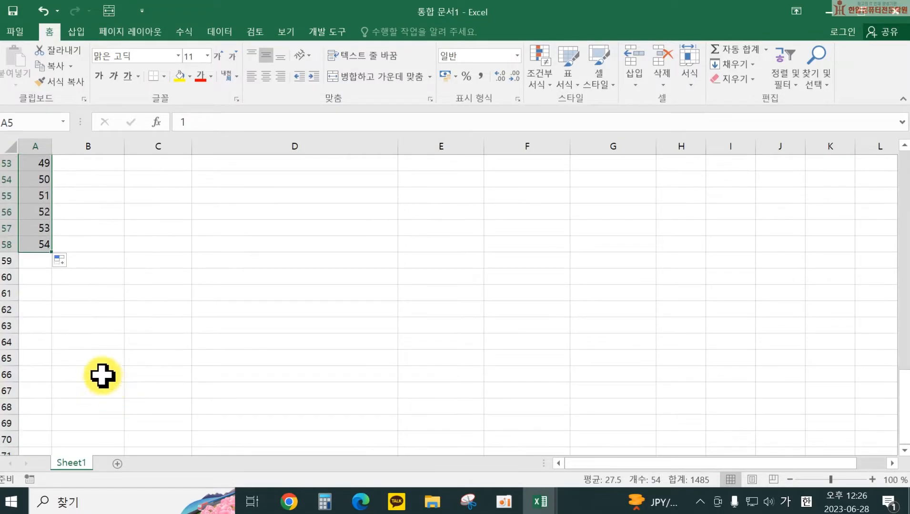
{"action": "scroll", "coordinate": [101, 374], "scroll_direction": "up", "scroll_amount": 8}
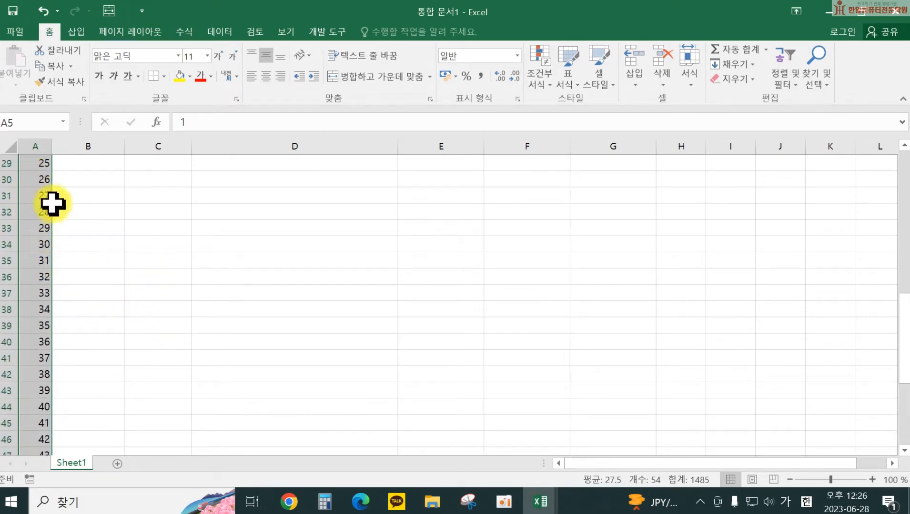
{"action": "scroll", "coordinate": [36, 364], "scroll_direction": "up", "scroll_amount": 9}
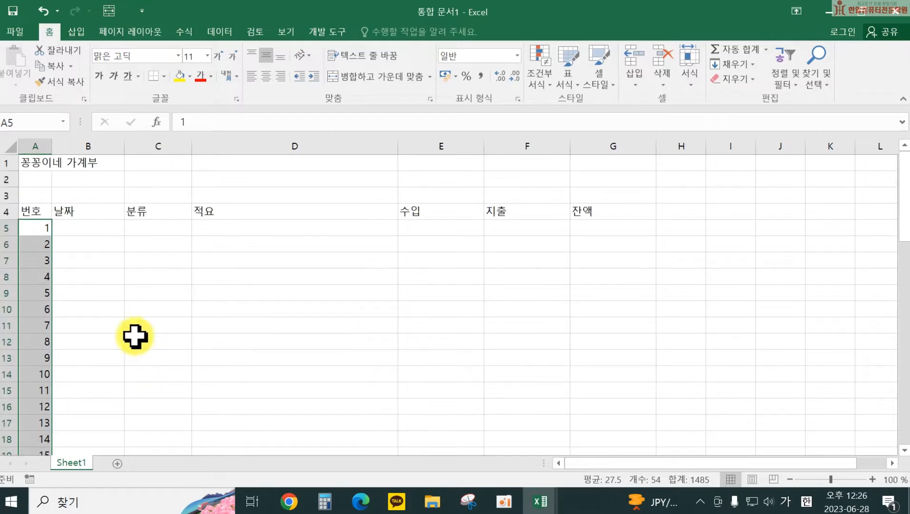
- Enter the date 1/1 in B5 and narrow column B to fit the date
{"action": "left_click", "coordinate": [83, 227]}
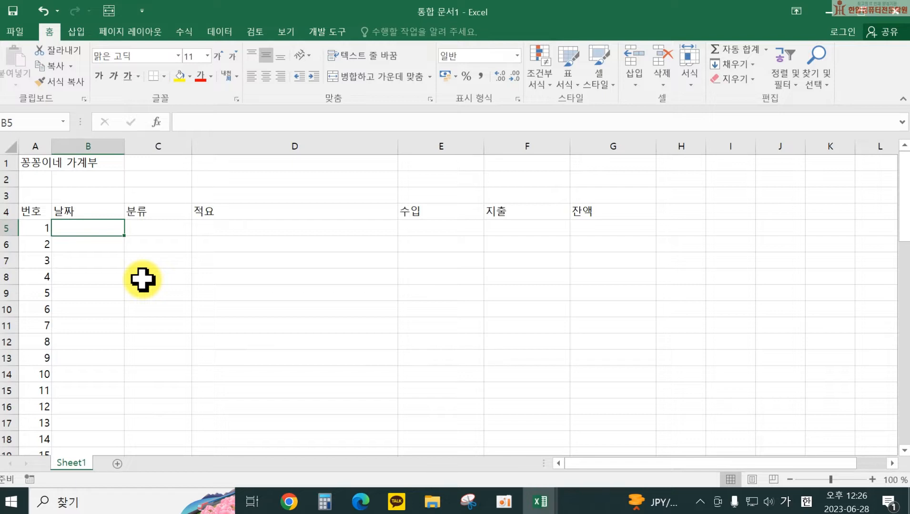
{"action": "type", "text": "1/1"}
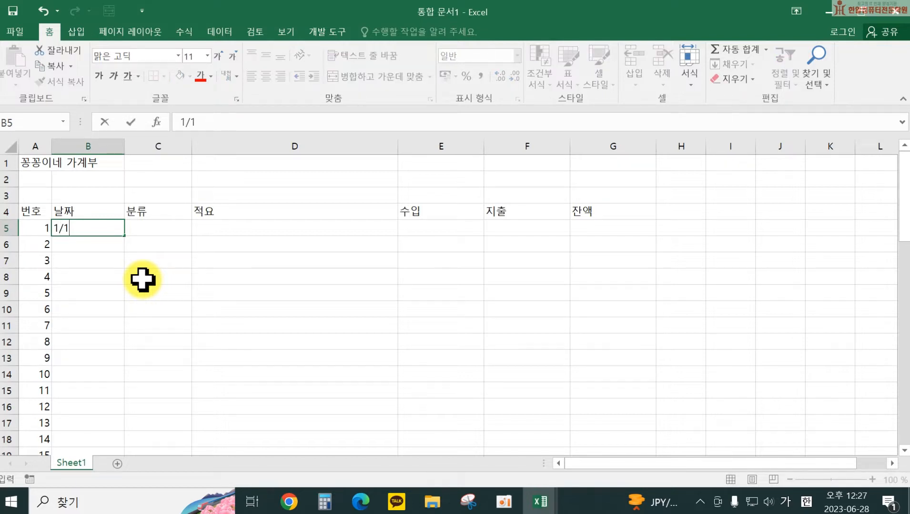
{"action": "key", "text": "Return"}
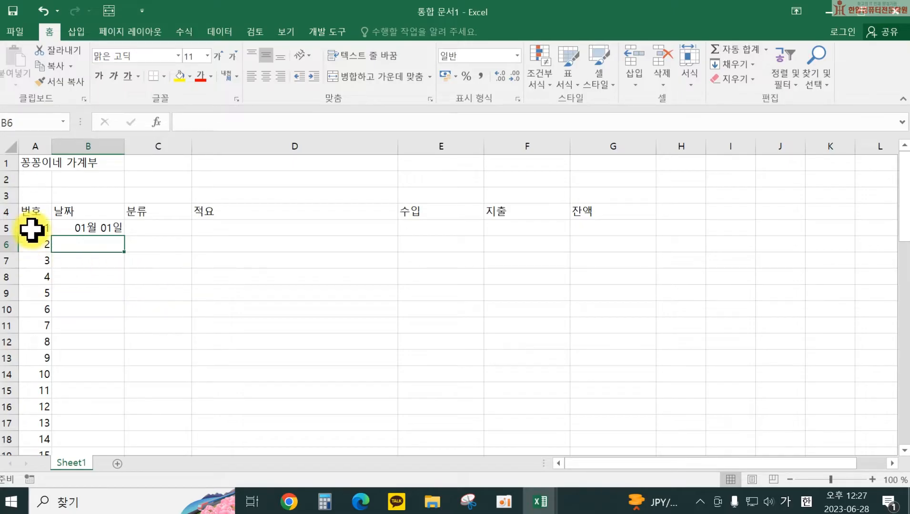
{"action": "left_click_drag", "start_coordinate": [124, 146], "coordinate": [109, 147]}
- Enter 수입 as the category of the first entry in C5
{"action": "left_click", "coordinate": [138, 228]}
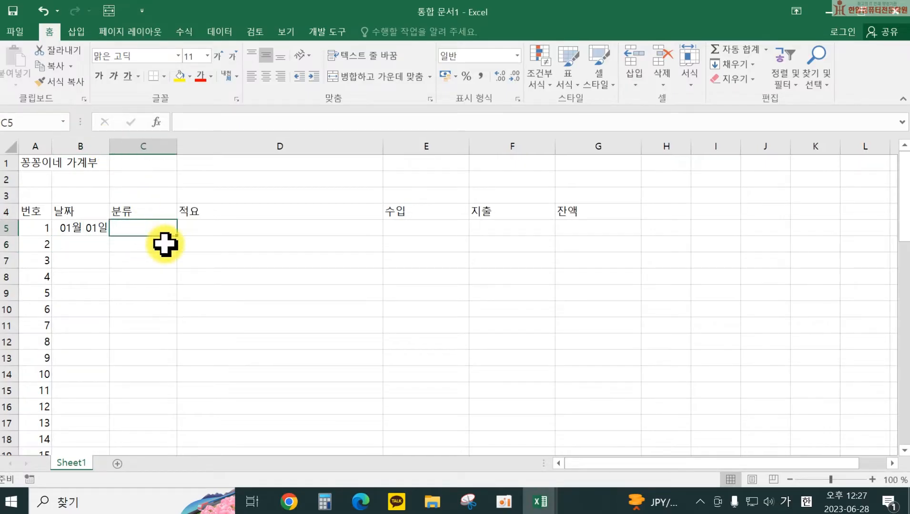
{"action": "type", "text": "수입"}
{"action": "key", "text": "Return"}
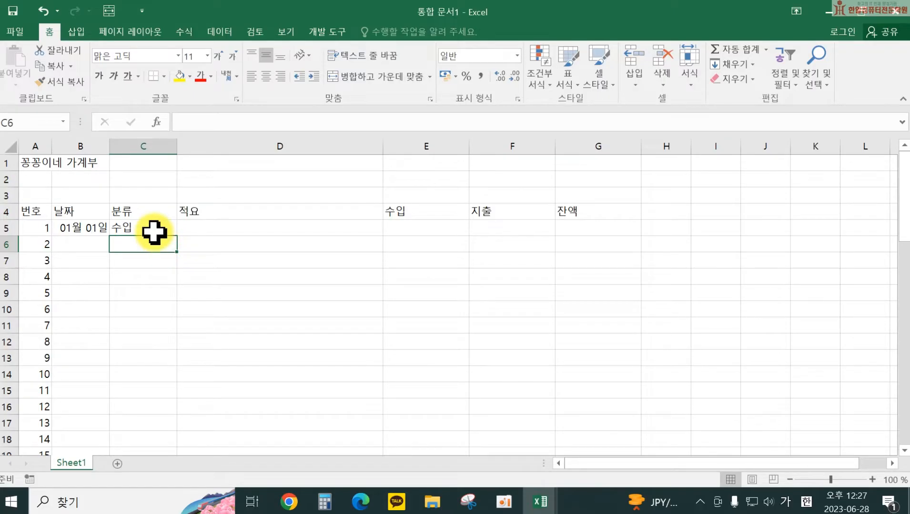
- Clear the surplus row numbers 26 to 54 from column A, starting at A30
{"action": "scroll", "coordinate": [127, 373], "scroll_direction": "down", "scroll_amount": 10}
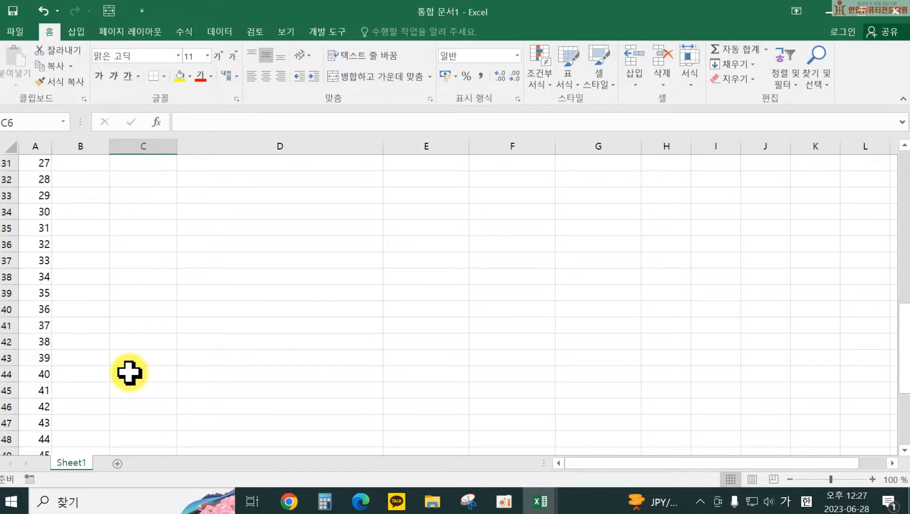
{"action": "scroll", "coordinate": [114, 362], "scroll_direction": "down", "scroll_amount": 5}
{"action": "scroll", "coordinate": [53, 266], "scroll_direction": "up", "scroll_amount": 8}
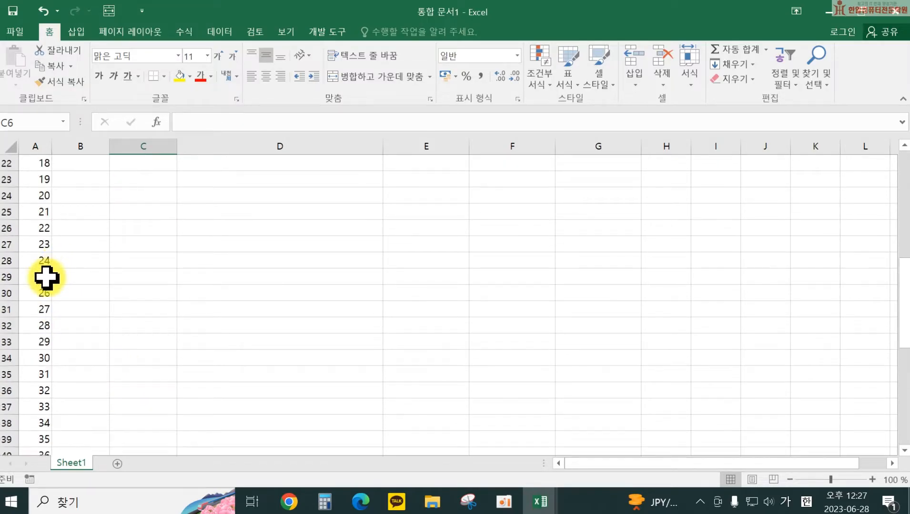
{"action": "left_click_drag", "start_coordinate": [33, 292], "coordinate": [37, 453]}
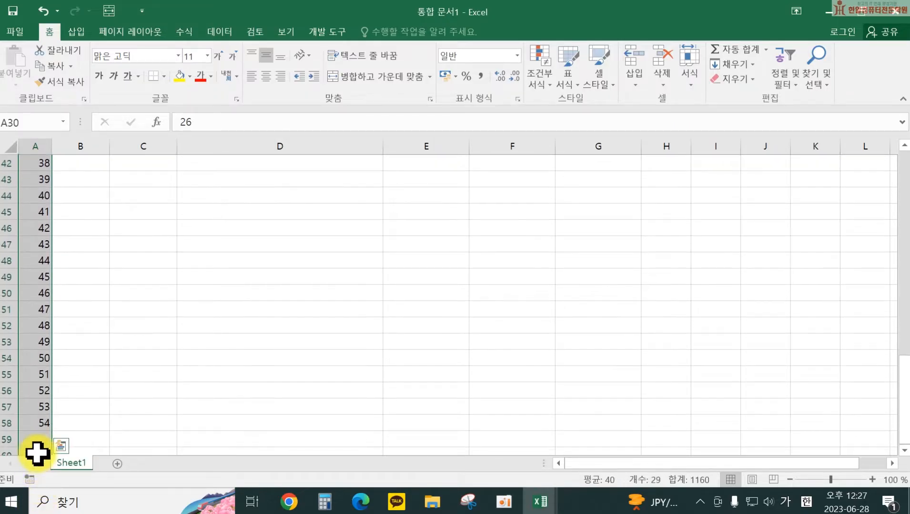
{"action": "key", "text": "Delete"}
{"action": "scroll", "coordinate": [169, 356], "scroll_direction": "up", "scroll_amount": 14}
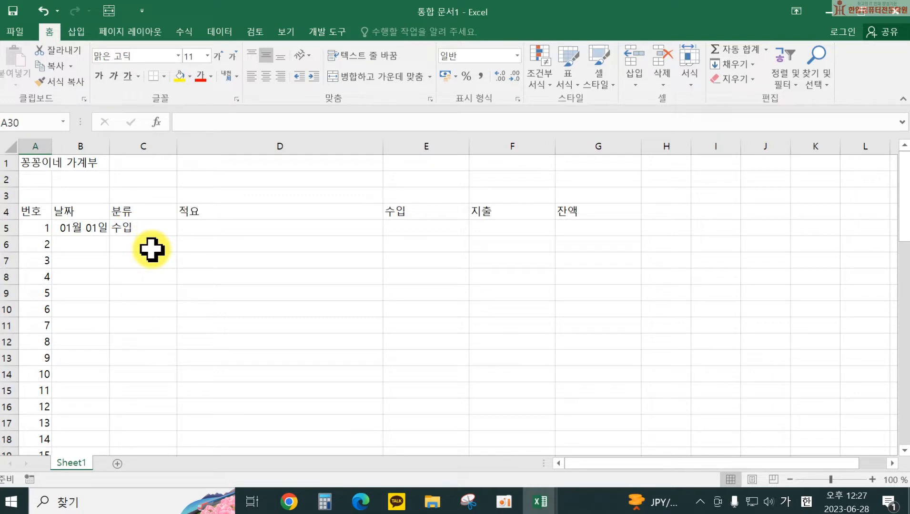
- Set the horizontal alignment of the category cells C5:C29 to 균등 분할 (들여쓰기)
{"action": "left_click_drag", "start_coordinate": [136, 228], "coordinate": [149, 438]}
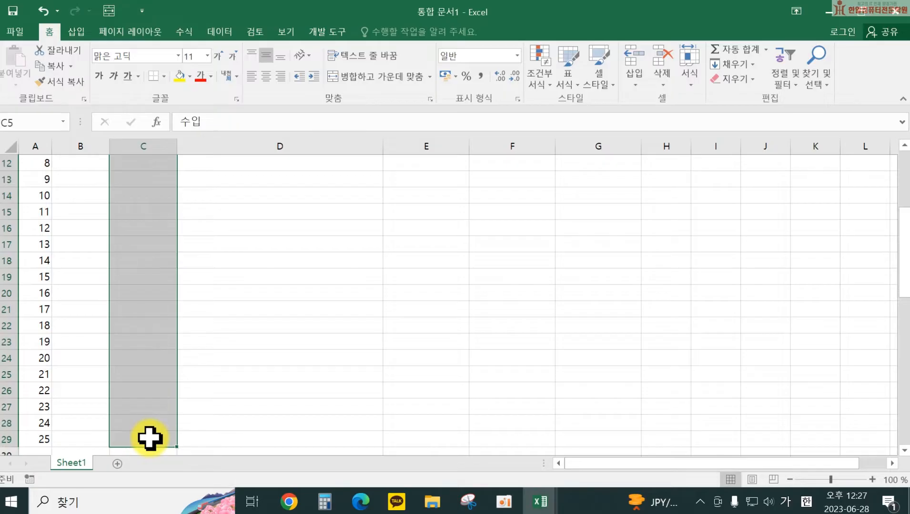
{"action": "scroll", "coordinate": [181, 296], "scroll_direction": "up", "scroll_amount": 4}
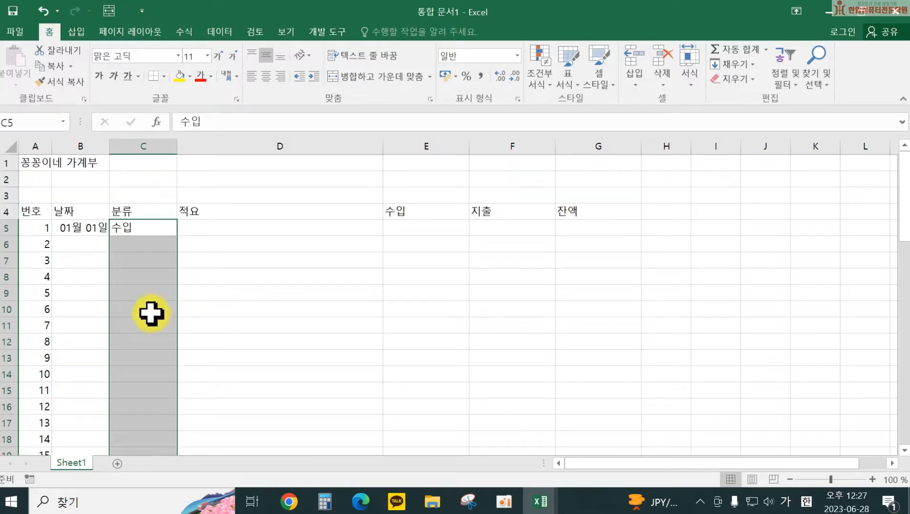
{"action": "right_click", "coordinate": [147, 286]}
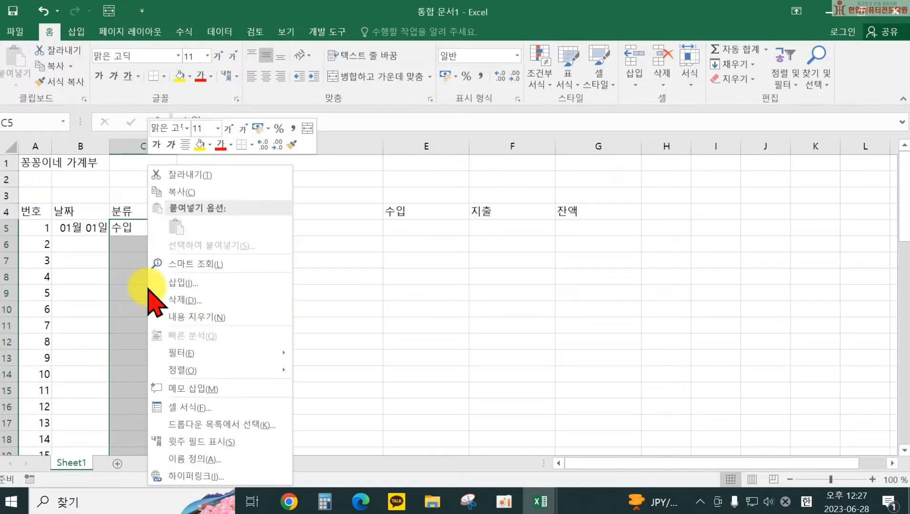
{"action": "left_click", "coordinate": [208, 405]}
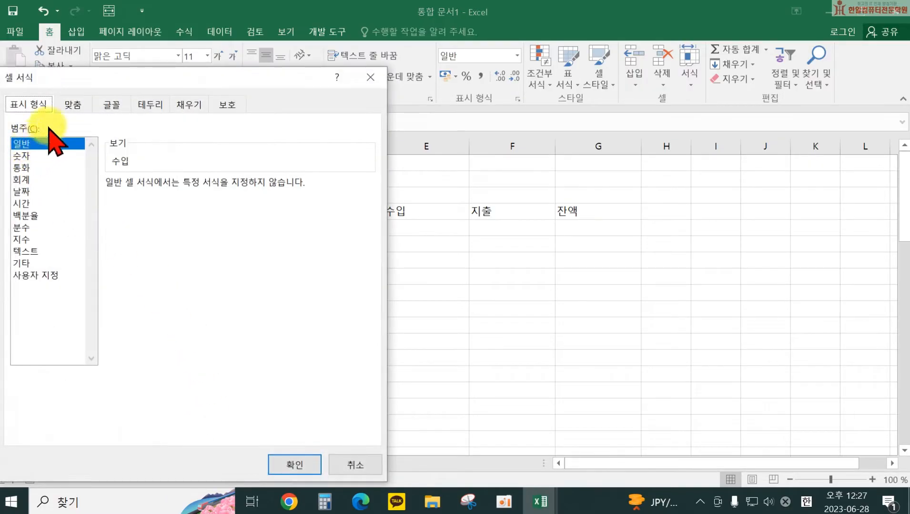
{"action": "left_click", "coordinate": [71, 105]}
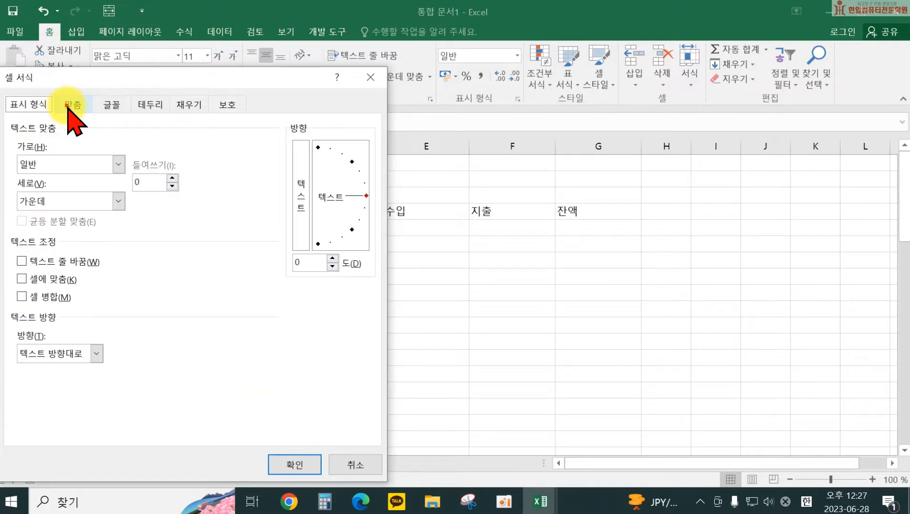
{"action": "left_click", "coordinate": [62, 164]}
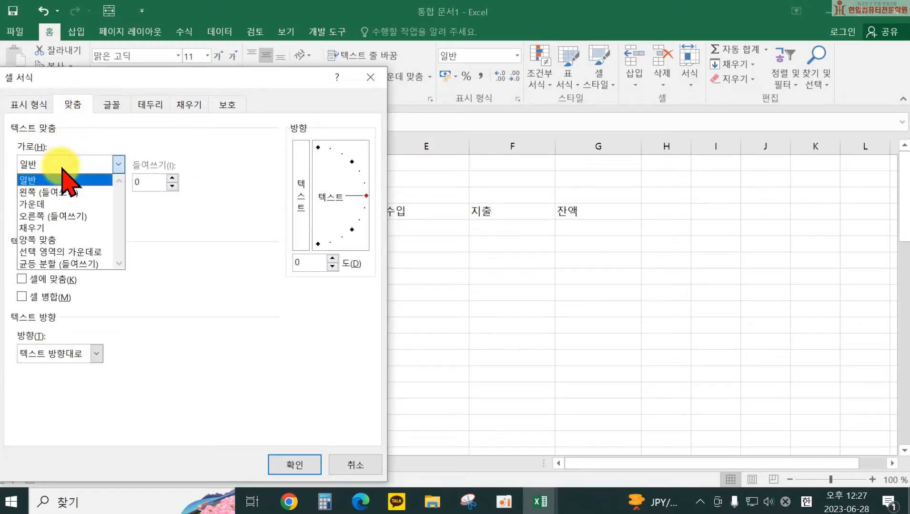
{"action": "left_click", "coordinate": [55, 265]}
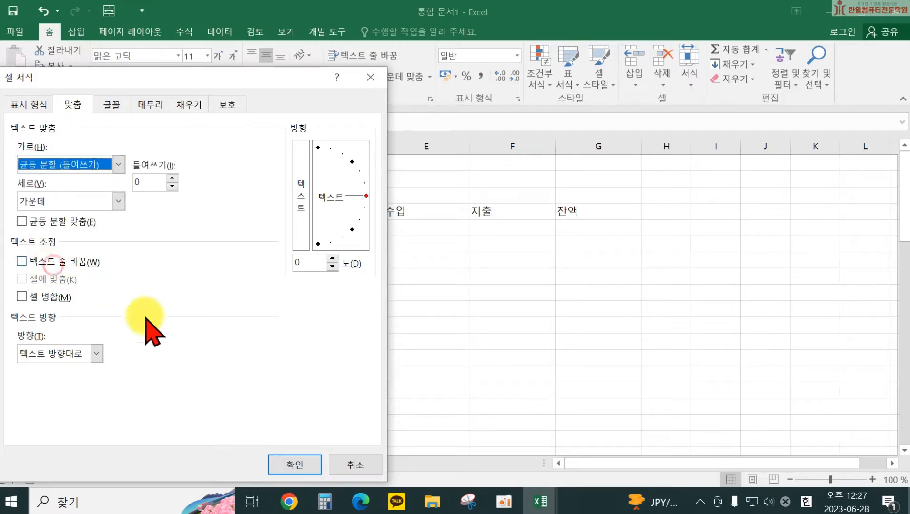
{"action": "left_click", "coordinate": [291, 466]}
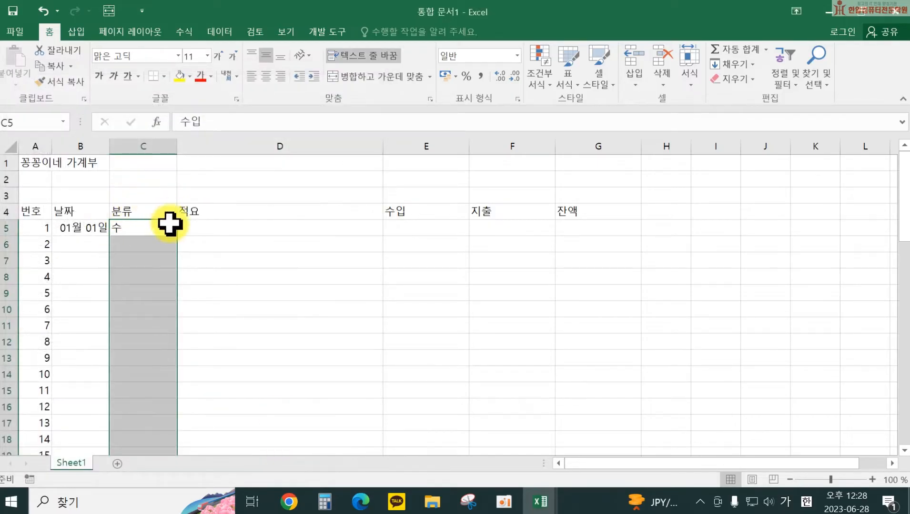
{"action": "left_click", "coordinate": [189, 240]}
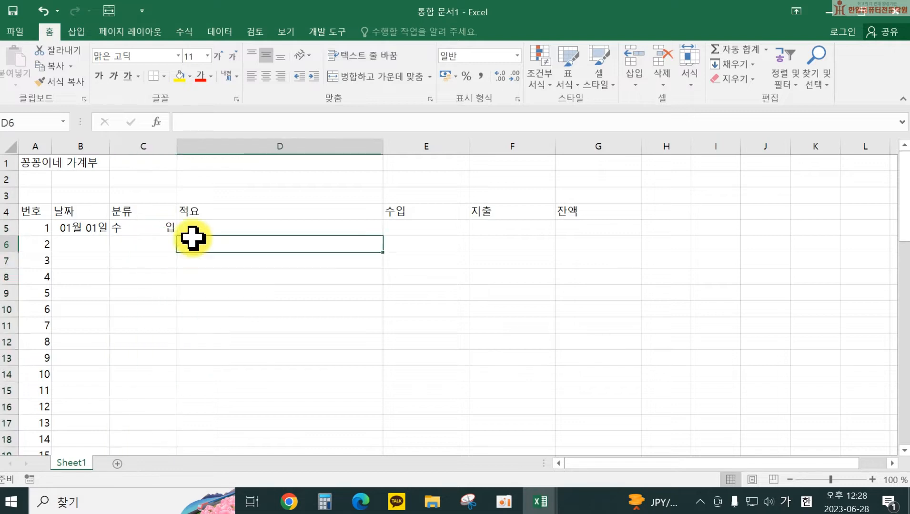
{"action": "left_click", "coordinate": [232, 222]}
{"action": "left_click", "coordinate": [134, 227]}
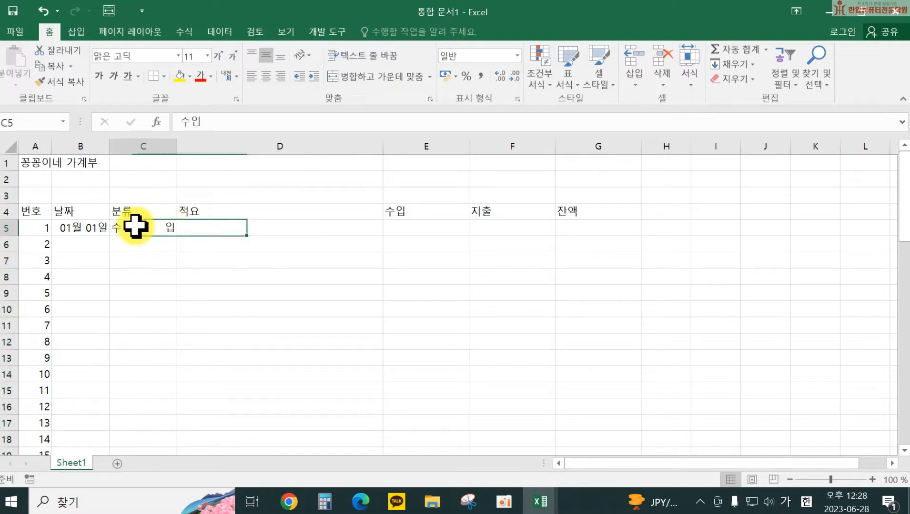
{"action": "right_click", "coordinate": [135, 227]}
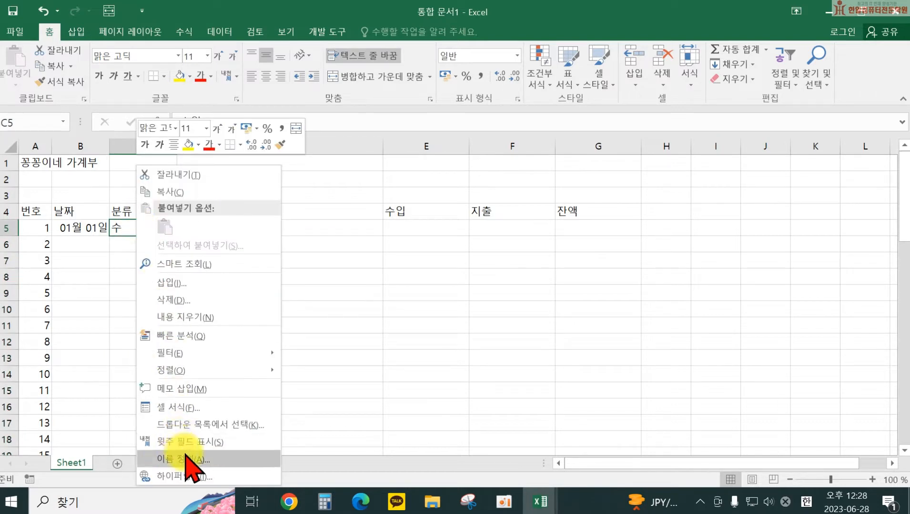
{"action": "left_click", "coordinate": [332, 348]}
- Enter 이월금 as the description in D5 and 5560000 as the income in E5
{"action": "left_click", "coordinate": [286, 229]}
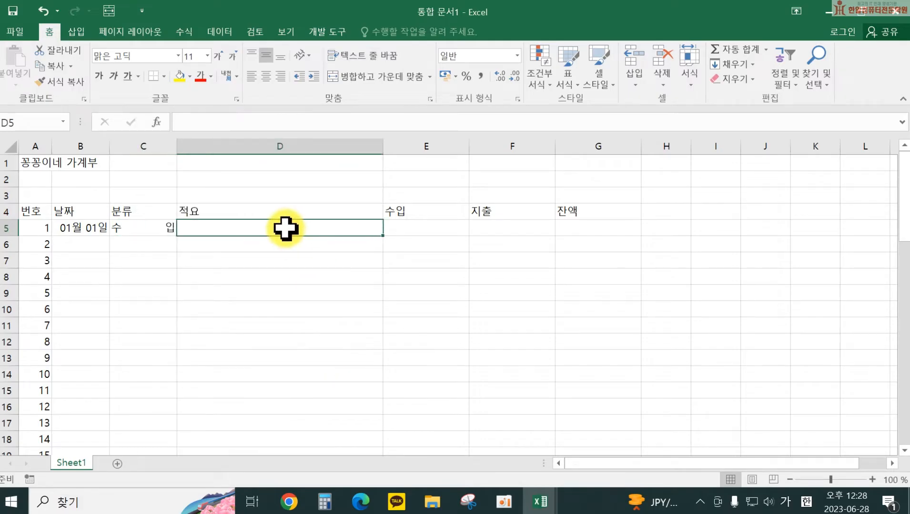
{"action": "type", "text": "이월금"}
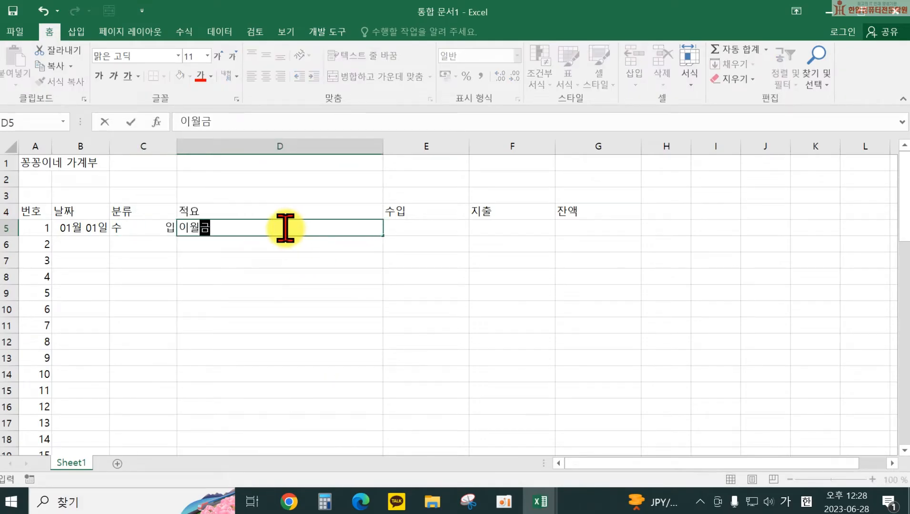
{"action": "key", "text": "Tab"}
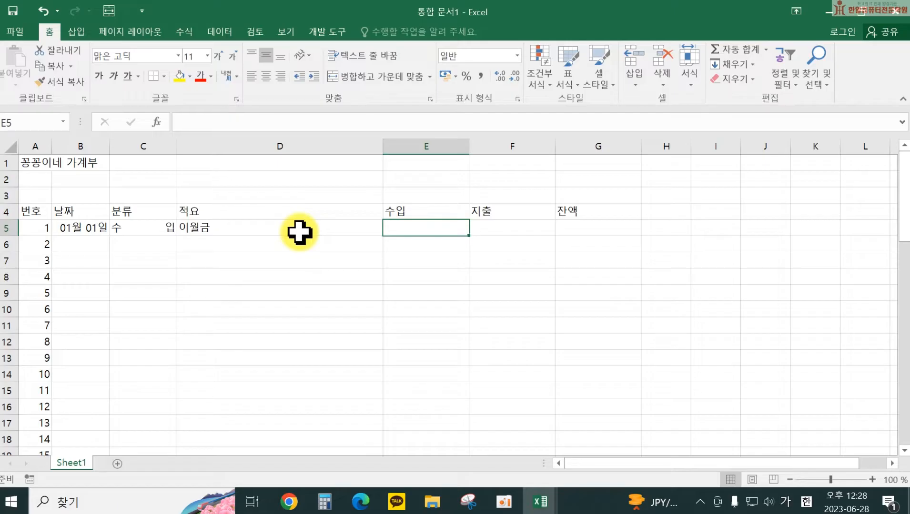
{"action": "type", "text": "5"}
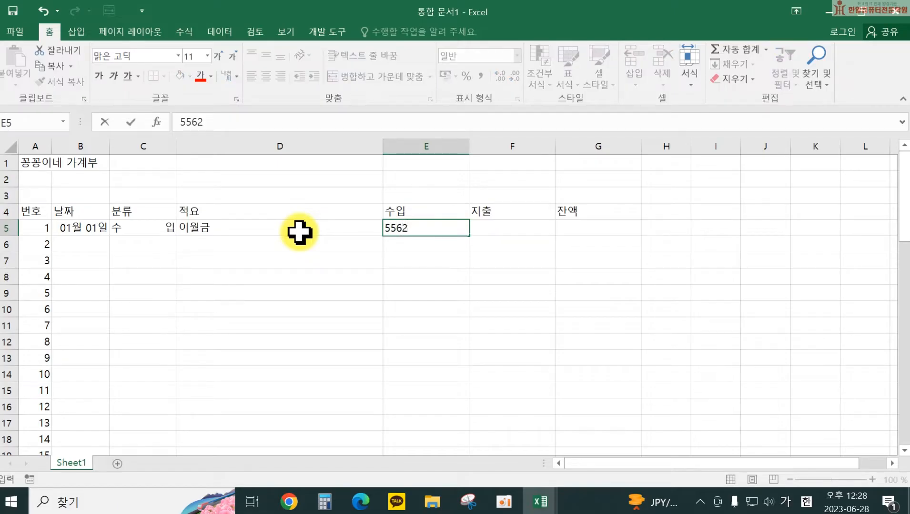
{"action": "type", "text": "560000"}
{"action": "key", "text": "Return"}
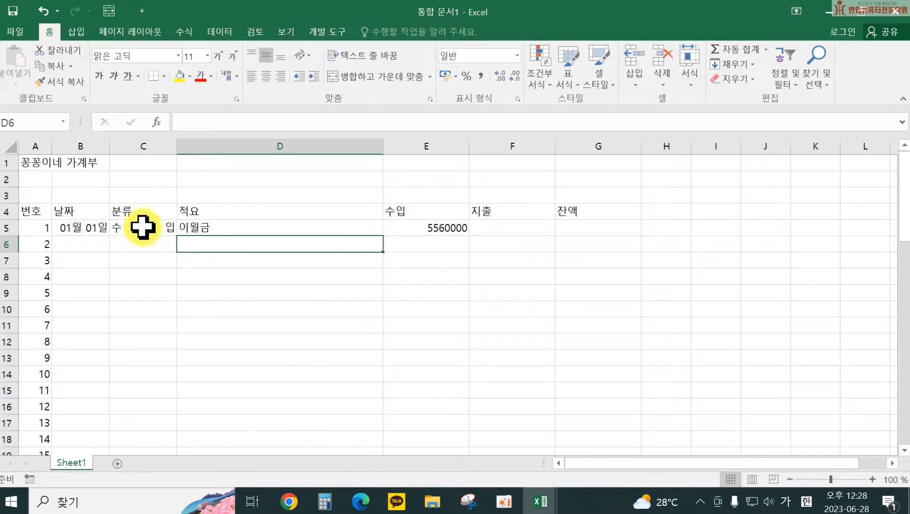
- Review the text alignment settings of the category cells C5:C29
{"action": "left_click_drag", "start_coordinate": [142, 228], "coordinate": [158, 413]}
{"action": "right_click", "coordinate": [159, 388]}
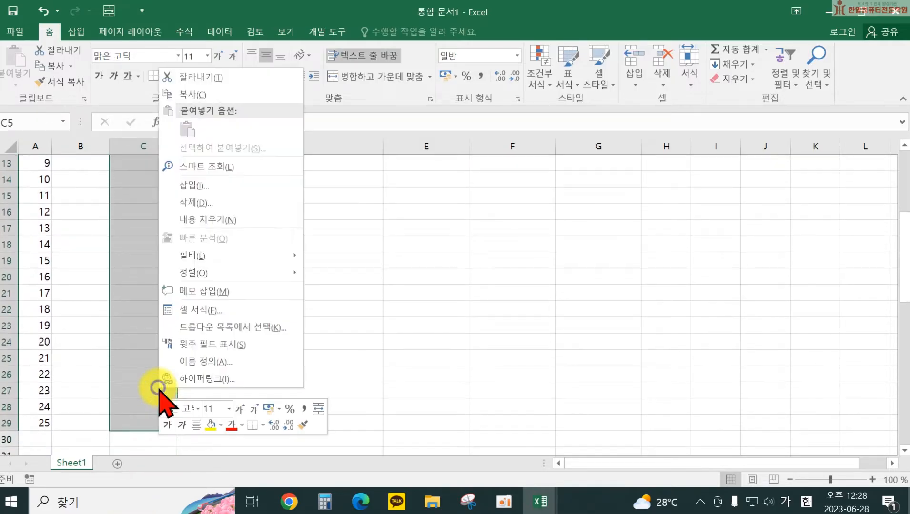
{"action": "left_click", "coordinate": [191, 310]}
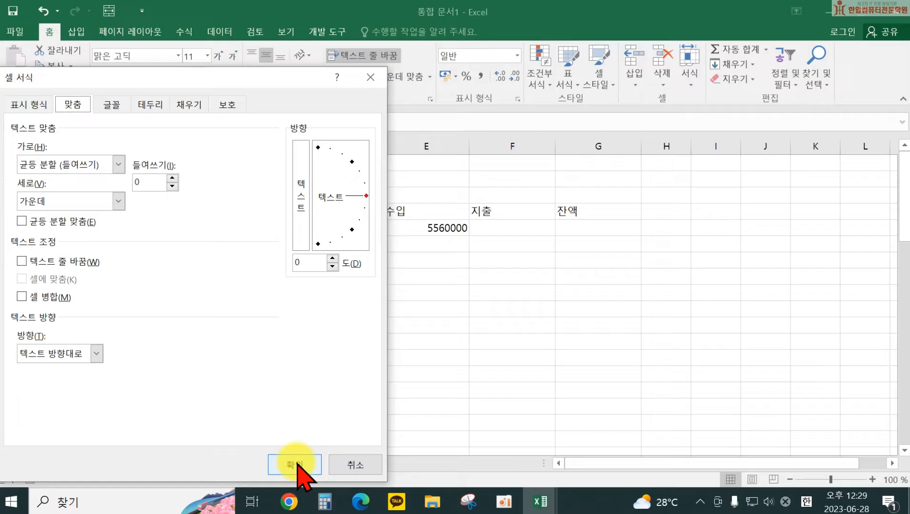
{"action": "left_click", "coordinate": [299, 465]}
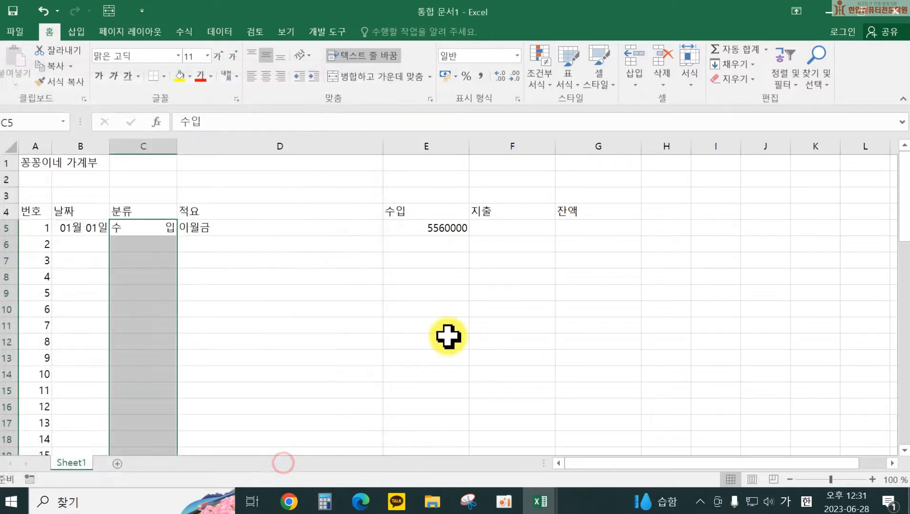
- Enter a formula in the balance cell G5 that references the income in E5
{"action": "left_click", "coordinate": [508, 231]}
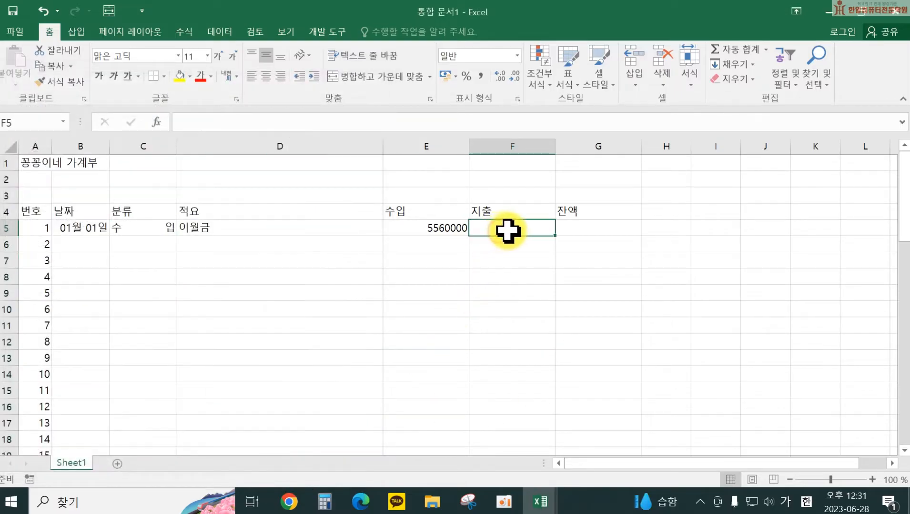
{"action": "left_click", "coordinate": [597, 230]}
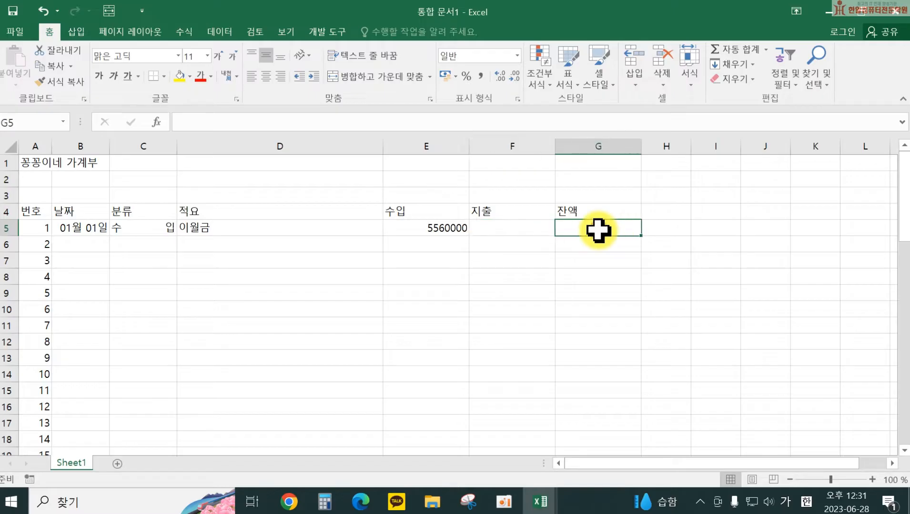
{"action": "type", "text": "="}
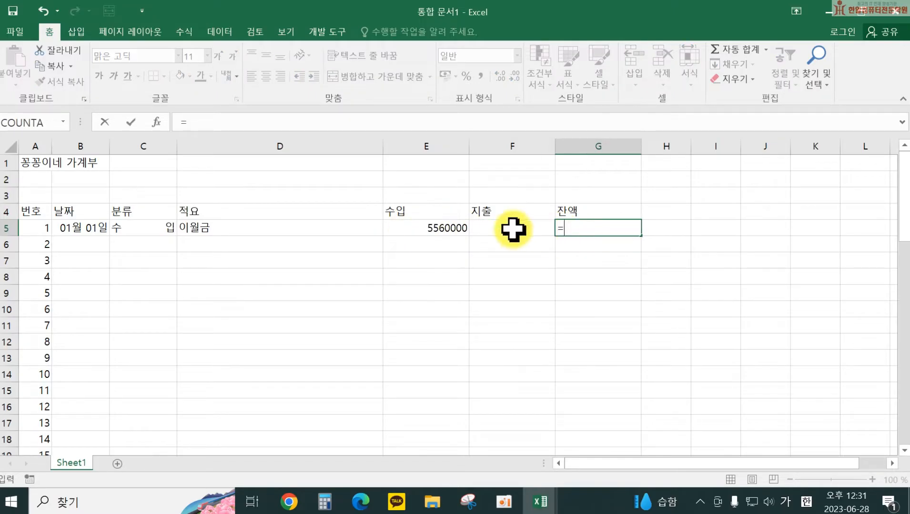
{"action": "left_click", "coordinate": [444, 228]}
{"action": "key", "text": "Return"}
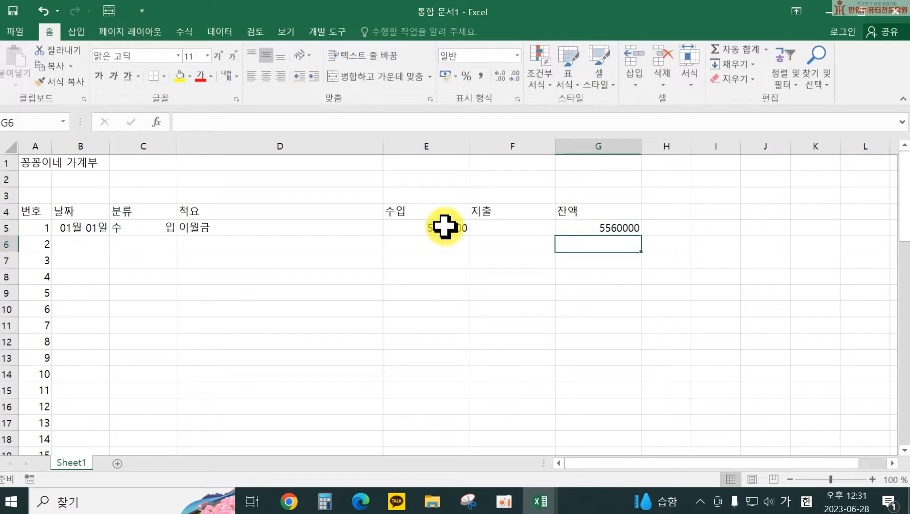
- Apply the comma number style to columns E through G
{"action": "left_click", "coordinate": [443, 145]}
{"action": "left_click_drag", "start_coordinate": [444, 145], "coordinate": [584, 145]}
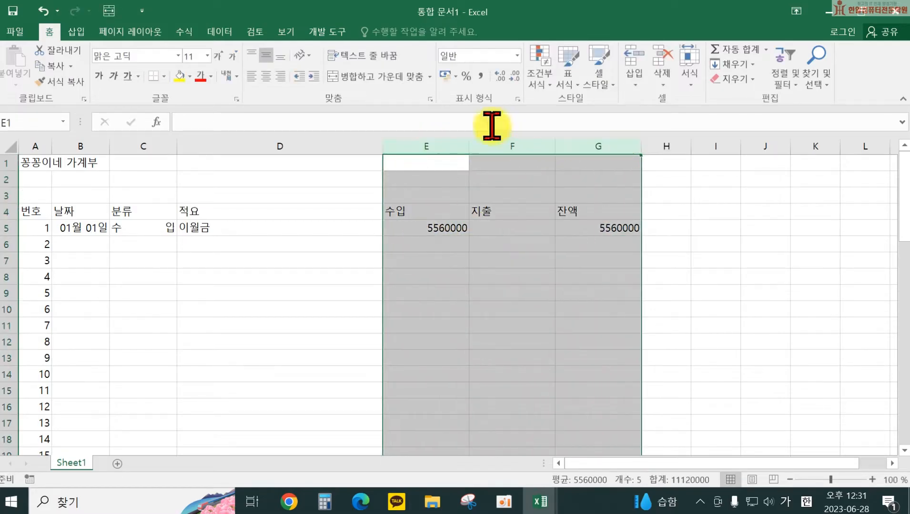
{"action": "left_click", "coordinate": [482, 75]}
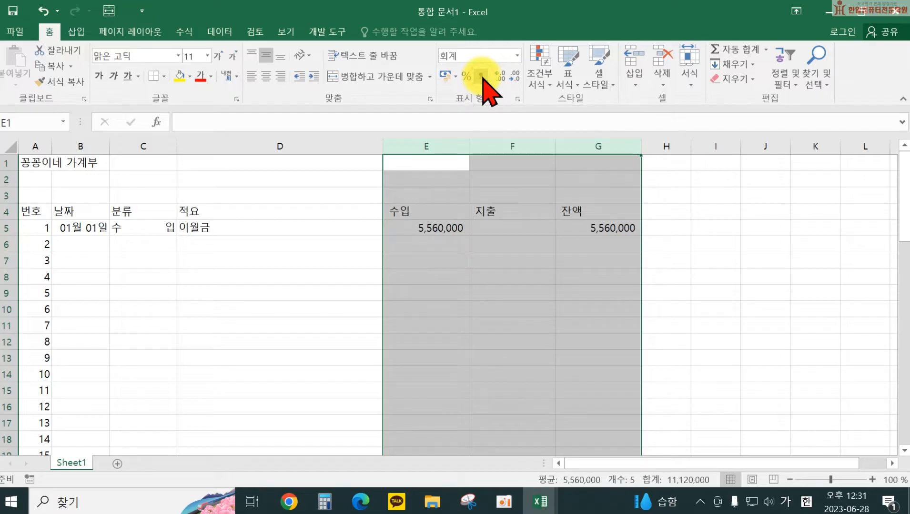
- Center the header labels horizontally in A4:G4
{"action": "left_click", "coordinate": [89, 257]}
{"action": "left_click", "coordinate": [90, 243]}
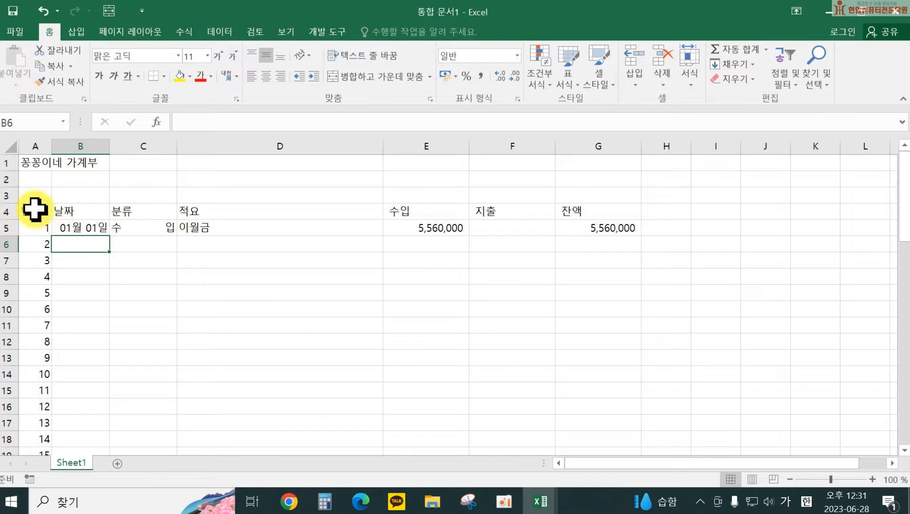
{"action": "mouse_move", "coordinate": [35, 209]}
{"action": "left_mouse_down"}
{"action": "mouse_move", "coordinate": [524, 188]}
{"action": "mouse_move", "coordinate": [590, 211]}
{"action": "left_mouse_up"}
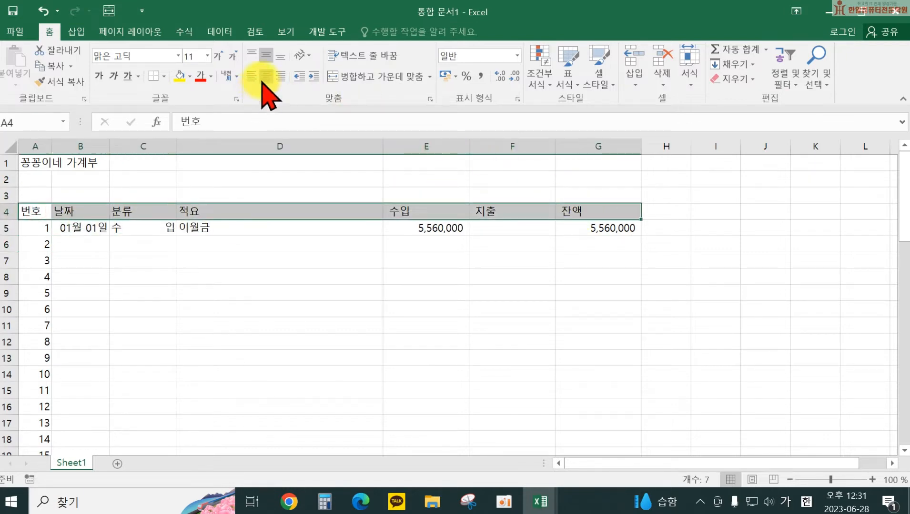
{"action": "left_click", "coordinate": [264, 77]}
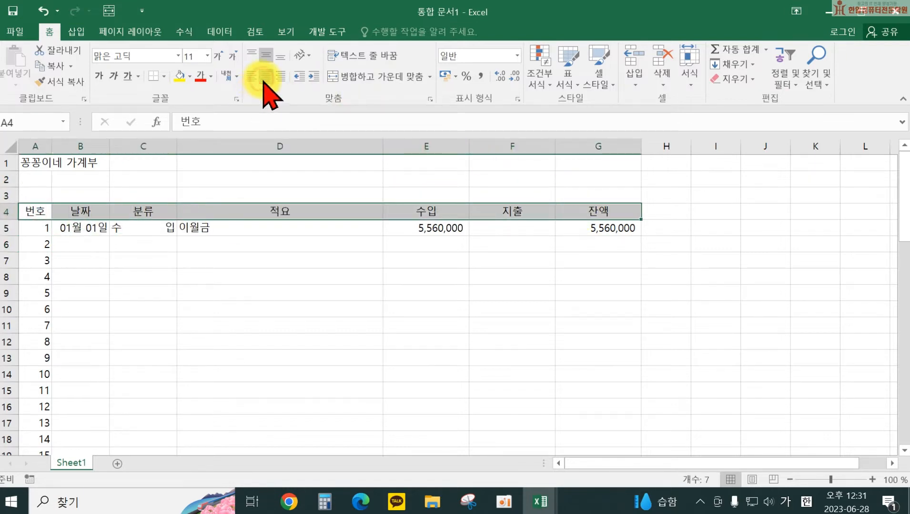
- Try a yellow fill on the header cells A4:G4 and undo it
{"action": "left_click", "coordinate": [180, 76]}
{"action": "left_click", "coordinate": [203, 251]}
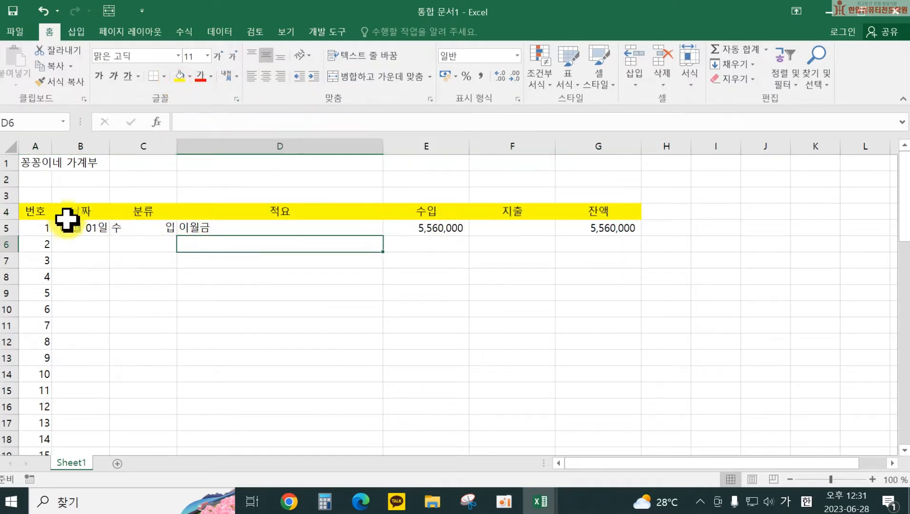
{"action": "key", "text": "ctrl+z"}
{"action": "left_click", "coordinate": [137, 259]}
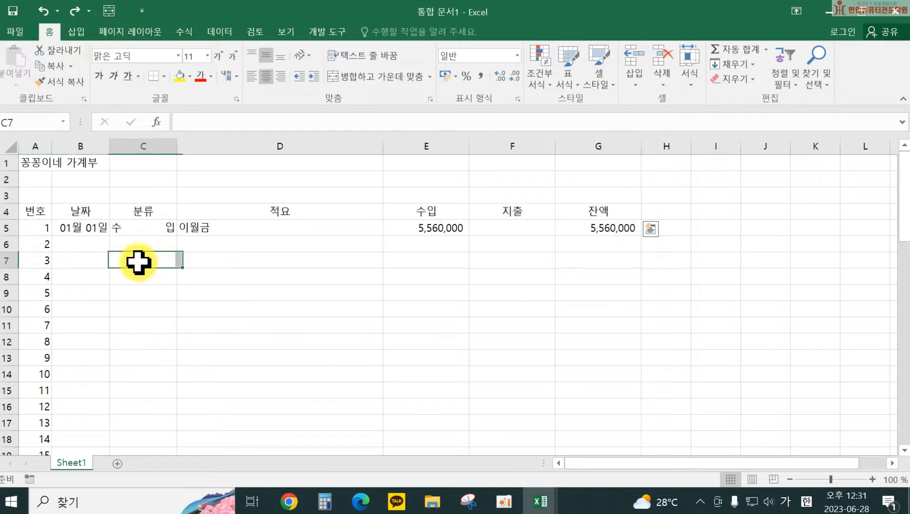
- Enter 식대 as the category in C6 and 년초 가족 식사 as the description in D6
{"action": "left_click", "coordinate": [95, 245]}
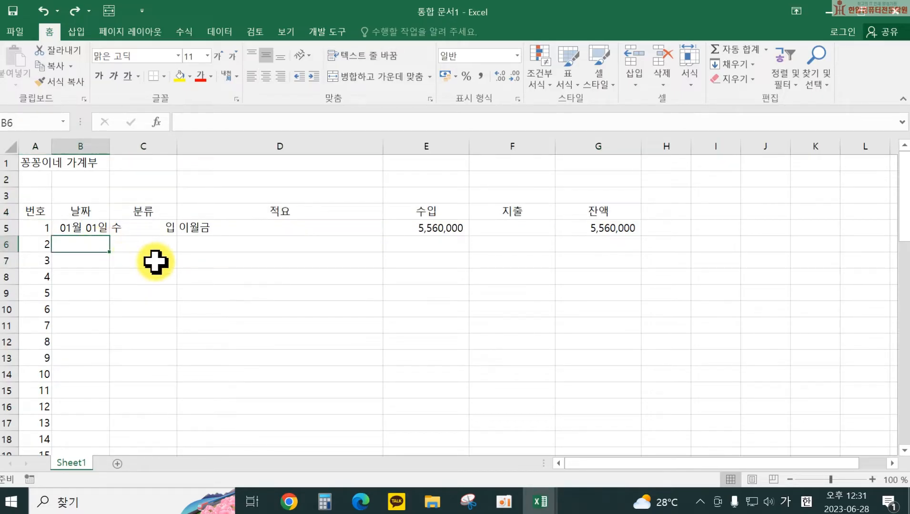
{"action": "key", "text": "Right"}
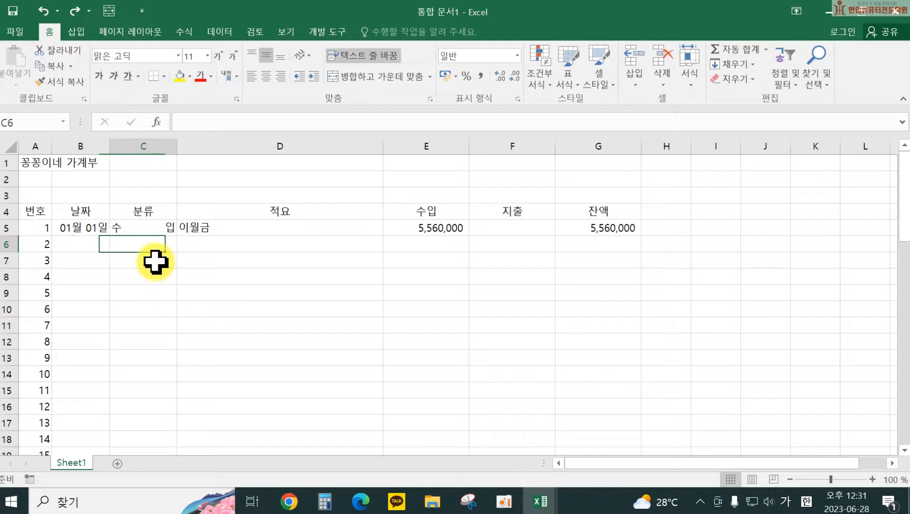
{"action": "type", "text": "식대"}
{"action": "key", "text": "Tab"}
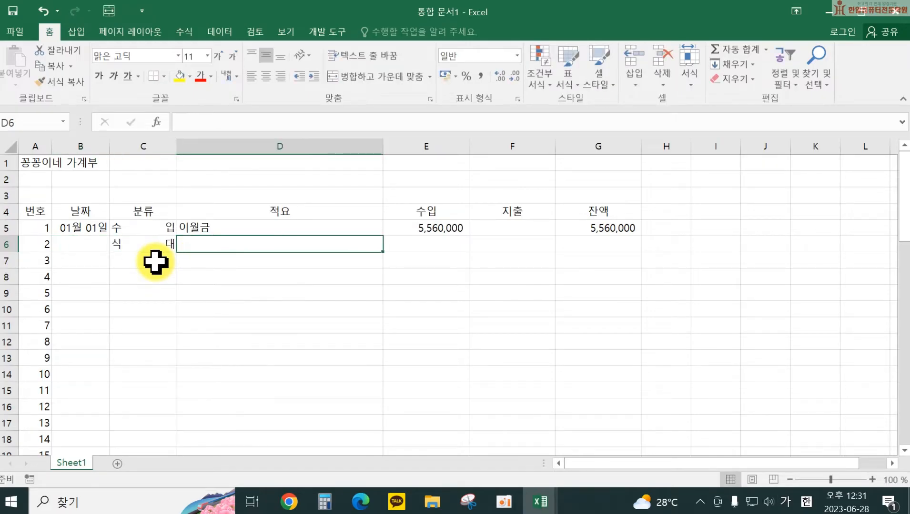
{"action": "type", "text": "년초 가족식"}
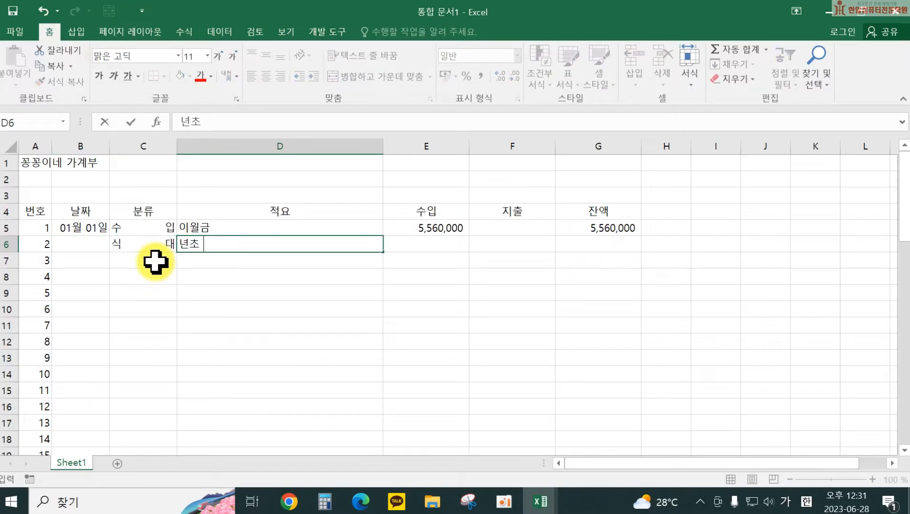
{"action": "key", "text": "BackSpace"}
{"action": "key", "text": "BackSpace"}
{"action": "key", "text": "BackSpace"}
{"action": "type", "text": "식사"}
{"action": "key", "text": "Tab"}
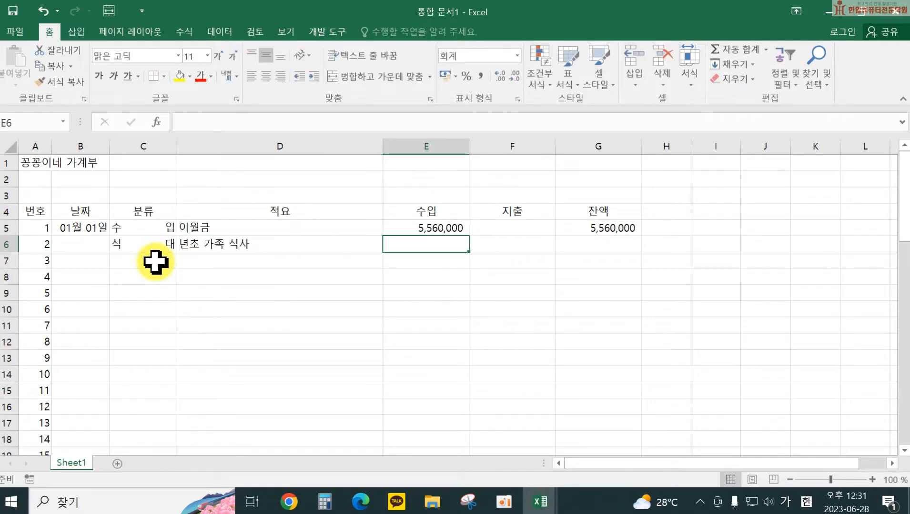
- Record an expense of 150,000 in F6 for the family meal entry
{"action": "key", "text": "Tab"}
{"action": "type", "text": "150000"}
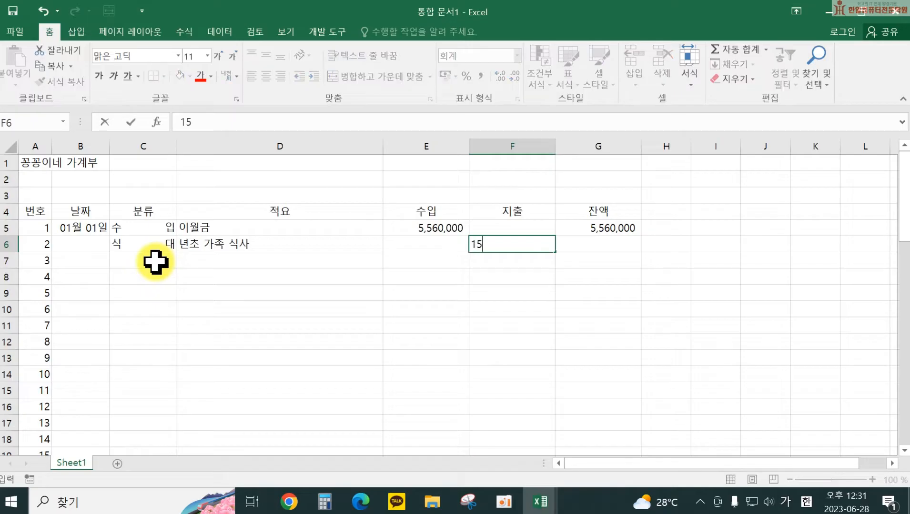
{"action": "left_click", "coordinate": [155, 262]}
- Enter the running balance formula =G5+E6-F6 in G6
{"action": "left_click", "coordinate": [591, 245]}
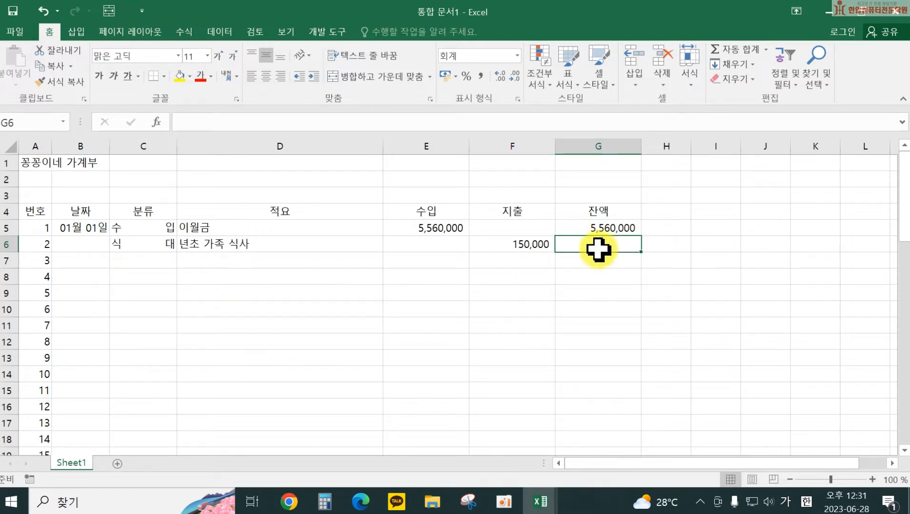
{"action": "type", "text": "="}
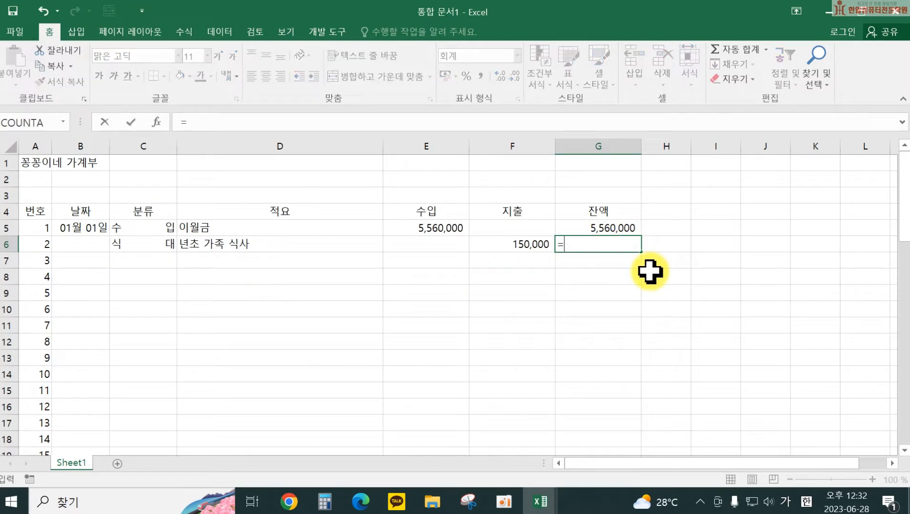
{"action": "left_click", "coordinate": [601, 224]}
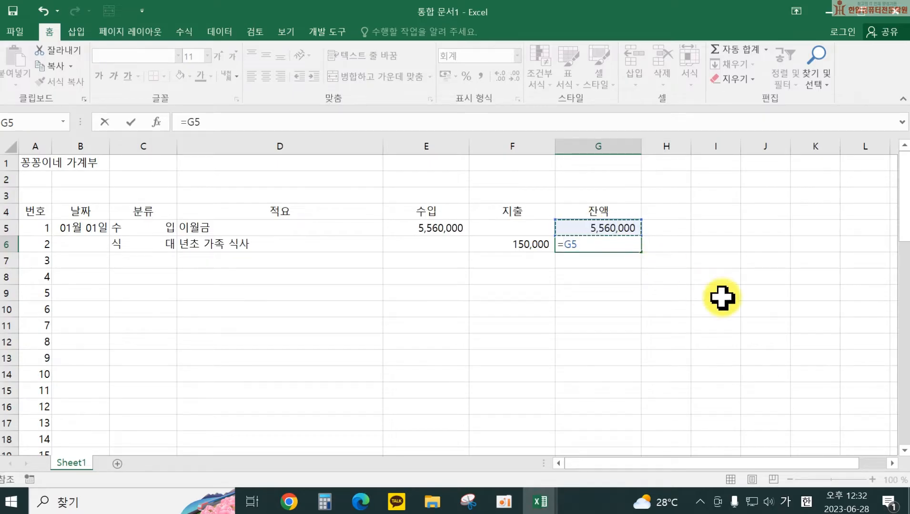
{"action": "type", "text": "+"}
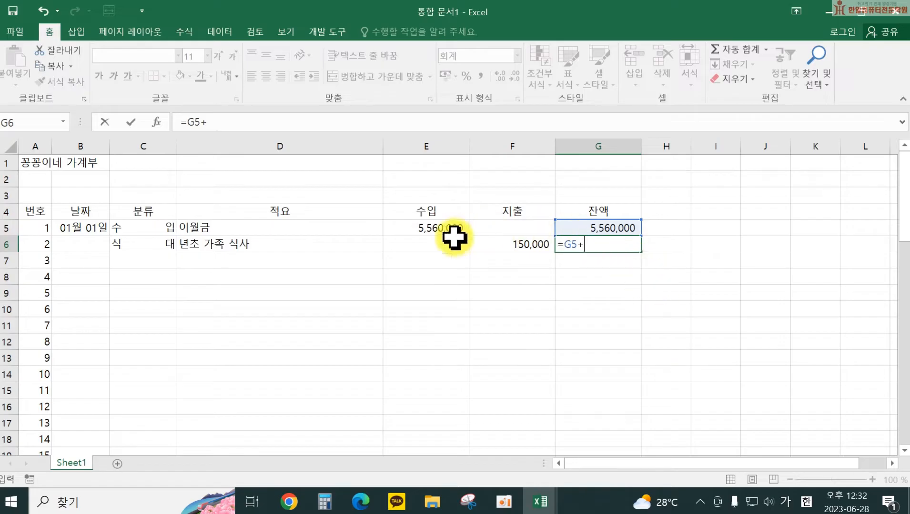
{"action": "left_click", "coordinate": [426, 244]}
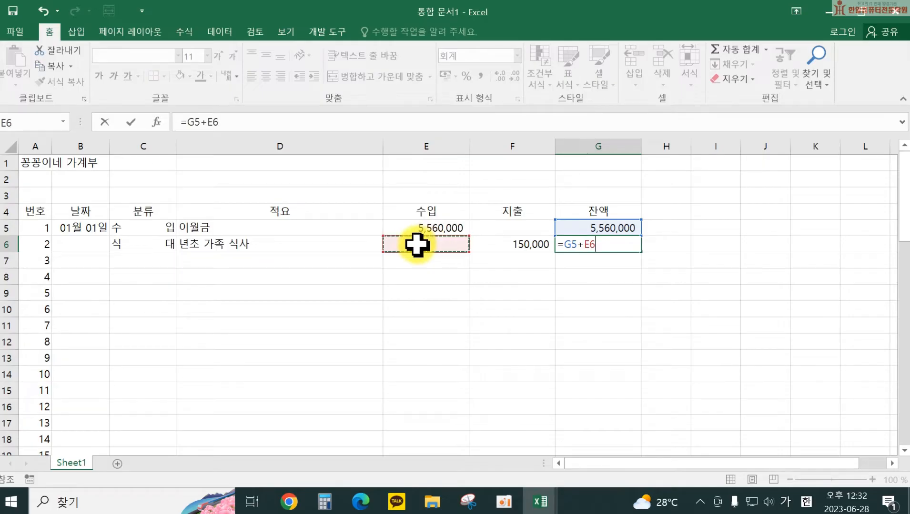
{"action": "type", "text": "-"}
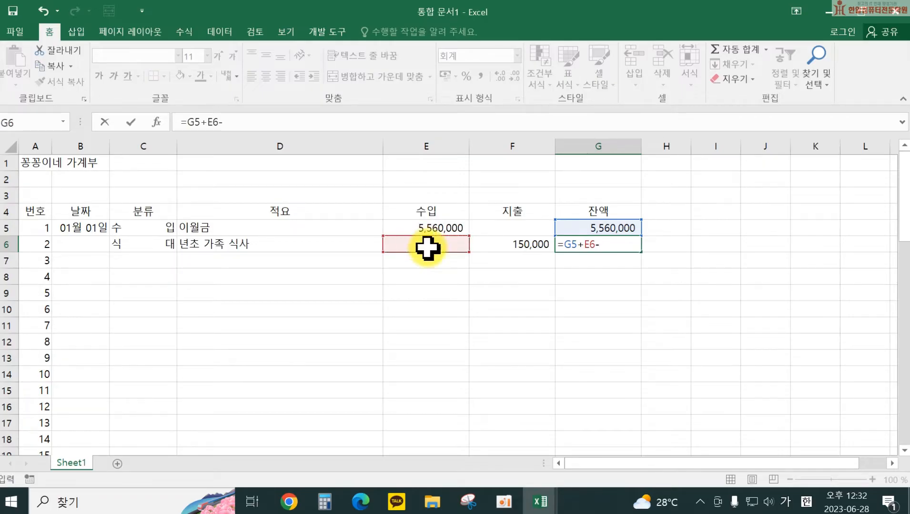
{"action": "left_click", "coordinate": [527, 244]}
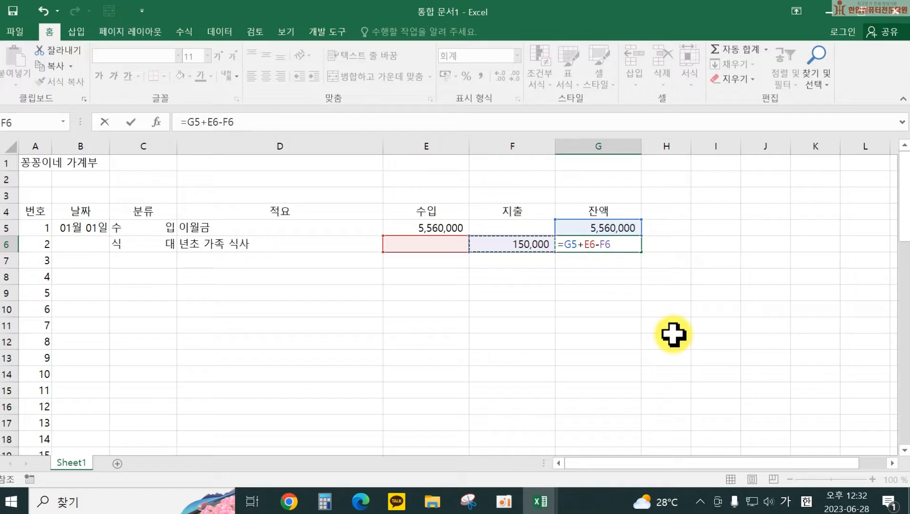
{"action": "key", "text": "Return"}
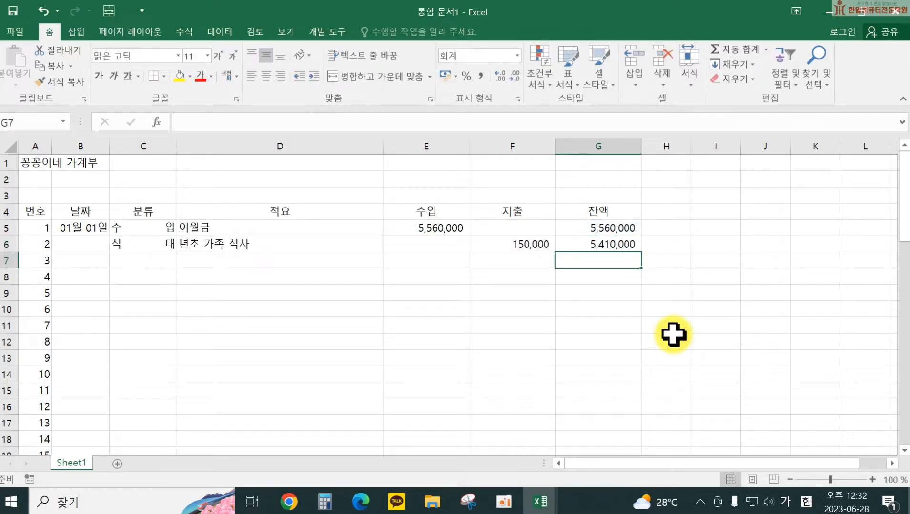
- Enter the date 1/2 in B7 and the category 교육비 in C7
{"action": "left_click", "coordinate": [90, 257]}
{"action": "type", "text": "1/2"}
{"action": "key", "text": "Tab"}
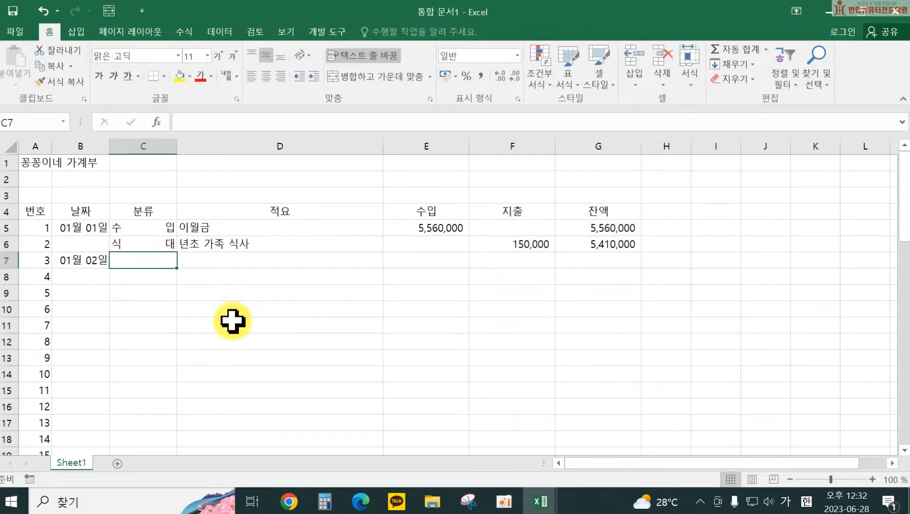
{"action": "type", "text": "교육비"}
{"action": "key", "text": "Tab"}
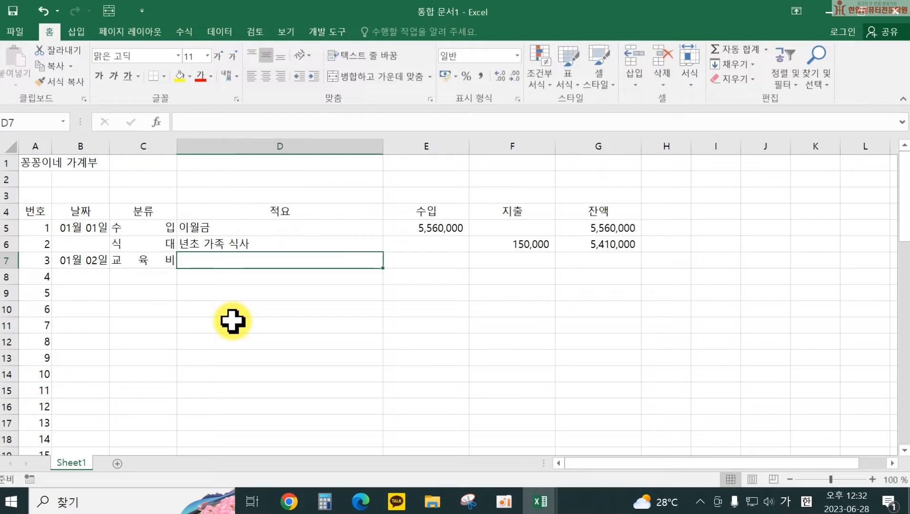
- Enter the description 학원비(큰아들영어) in D7 and an expense of 350,000 in F7
{"action": "type", "text": "학원비("}
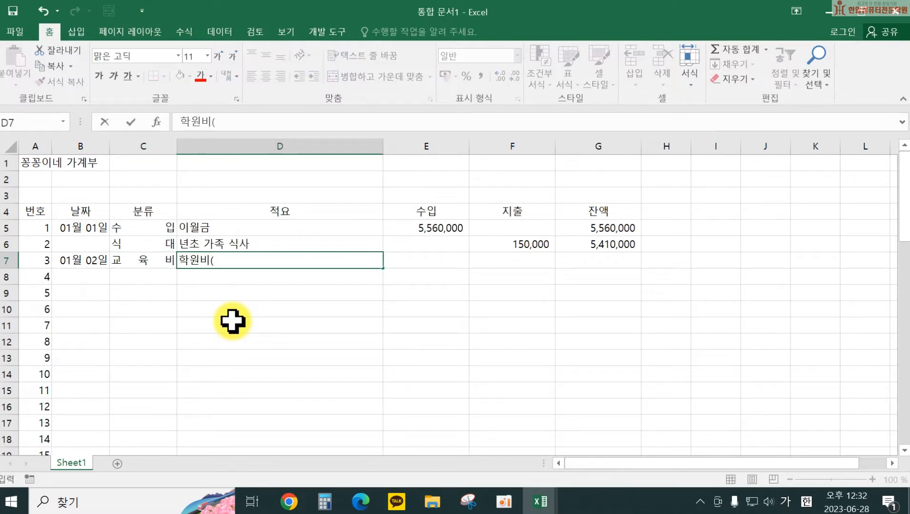
{"action": "type", "text": "큰아들 영"}
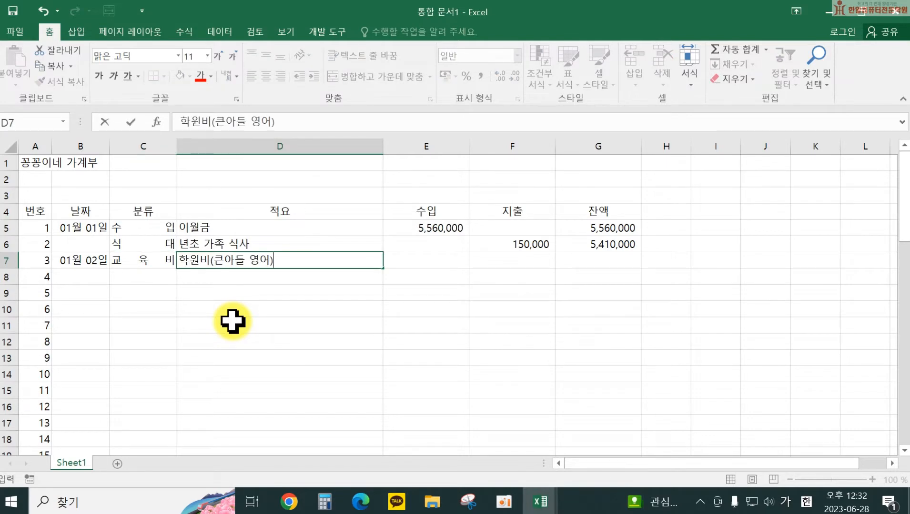
{"action": "type", "text": "어)"}
{"action": "key", "text": "Tab"}
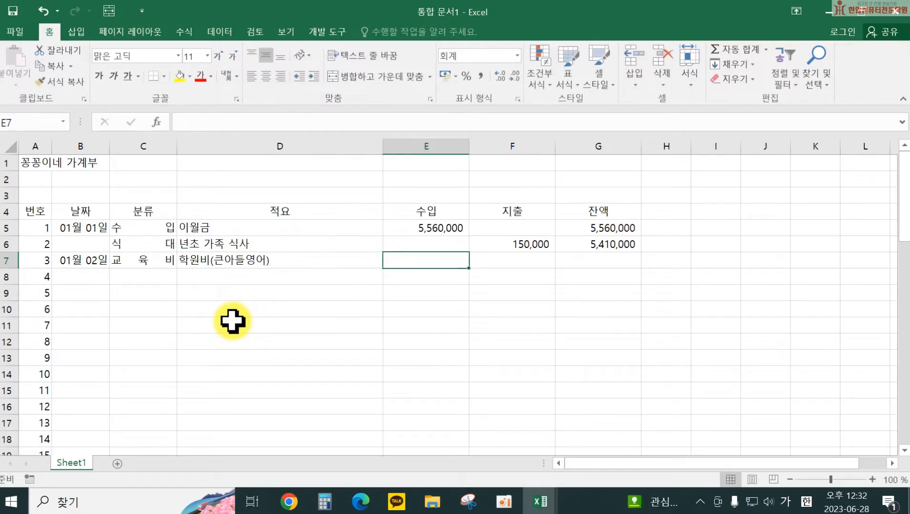
{"action": "key", "text": "Tab"}
{"action": "type", "text": "3500"}
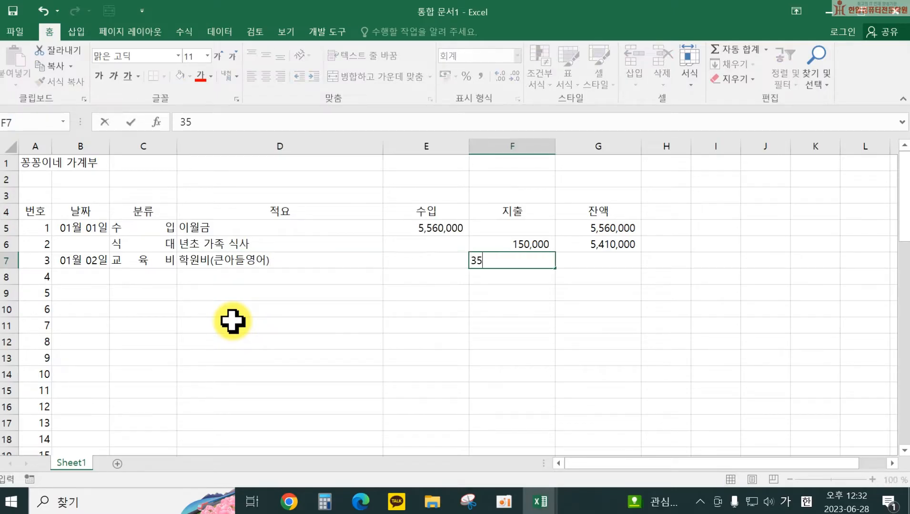
{"action": "key", "text": "Return"}
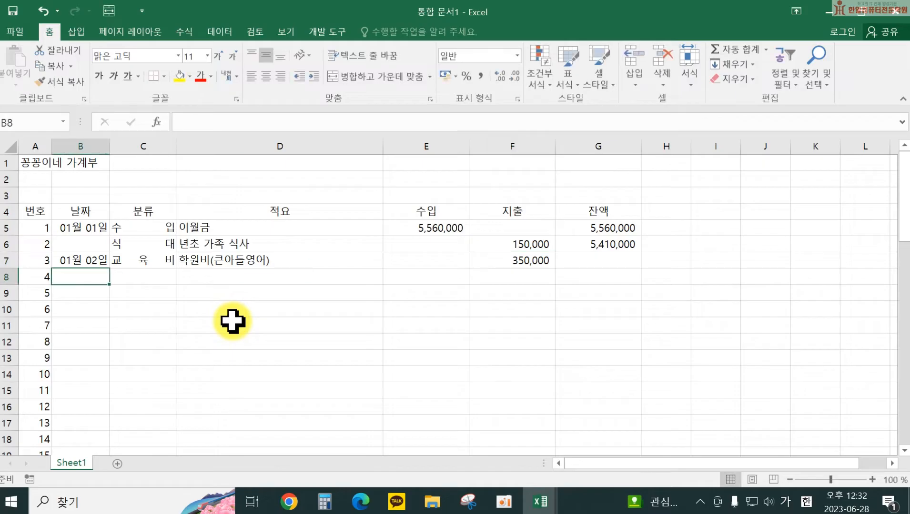
- Fill in row 8 with category 교육비, description 학원비(딸 영어) and an expense of 330,000
{"action": "key", "text": "Tab"}
{"action": "type", "text": "교육비"}
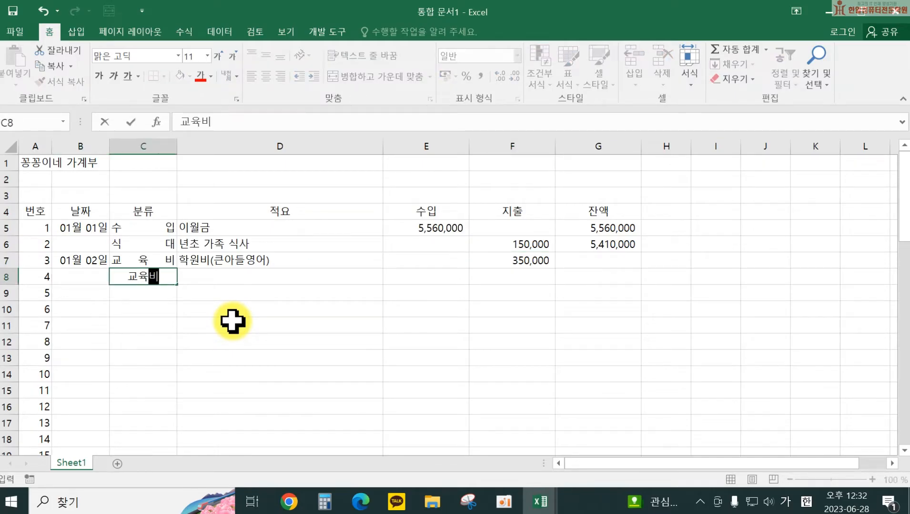
{"action": "key", "text": "Tab"}
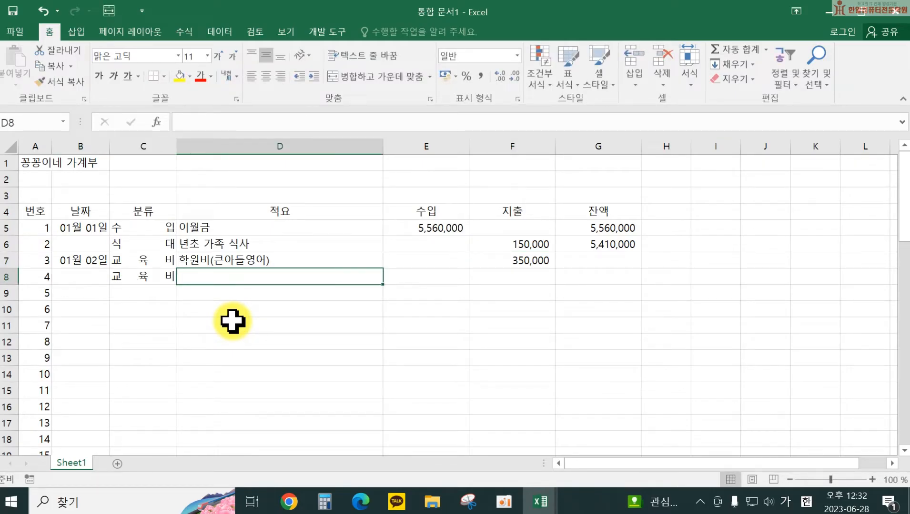
{"action": "type", "text": "학원비("}
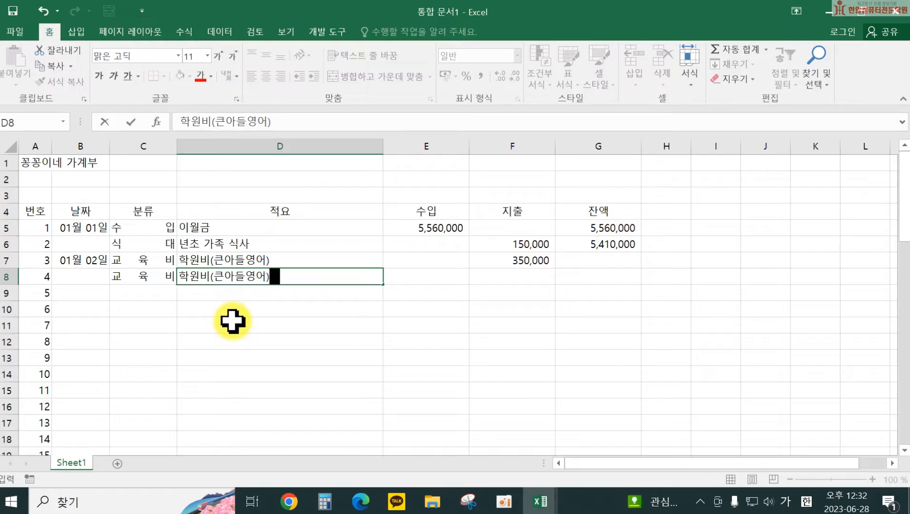
{"action": "type", "text": "딸 영어)"}
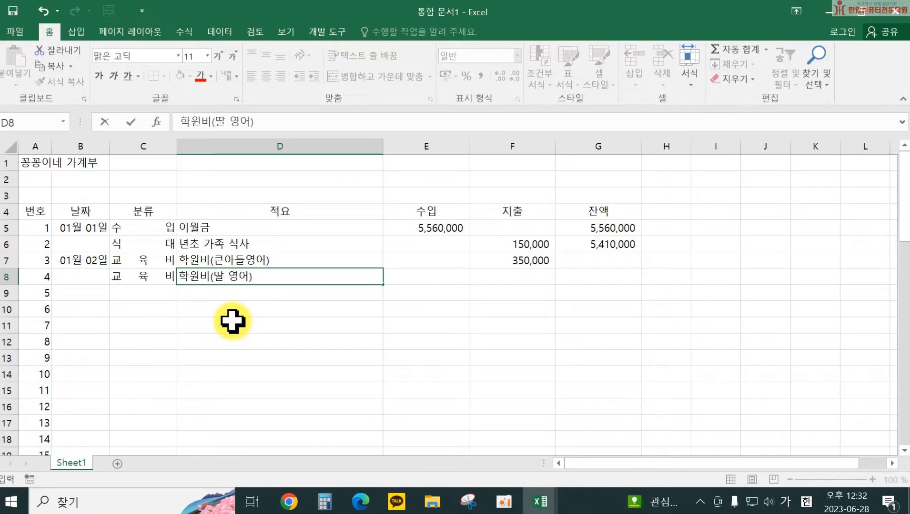
{"action": "key", "text": "Tab"}
{"action": "key", "text": "Tab"}
{"action": "type", "text": "33"}
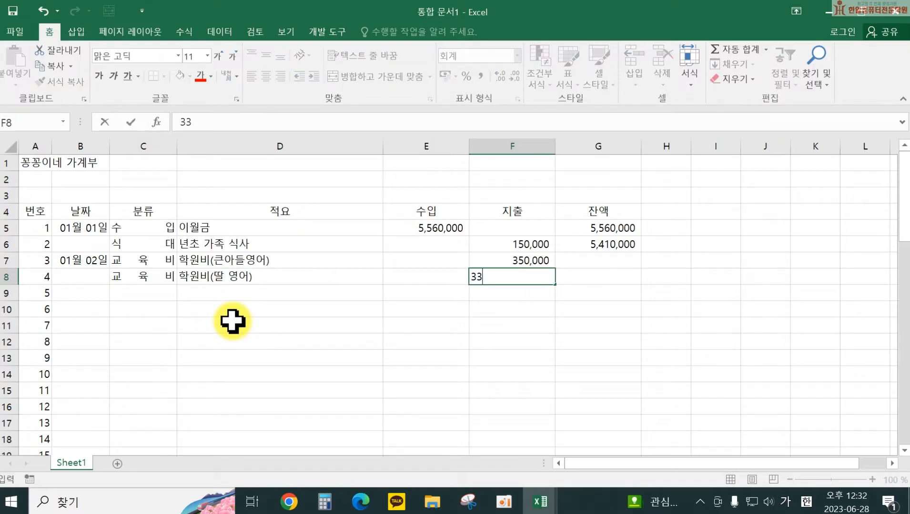
{"action": "type", "text": "0,000000"}
{"action": "key", "text": "Tab"}
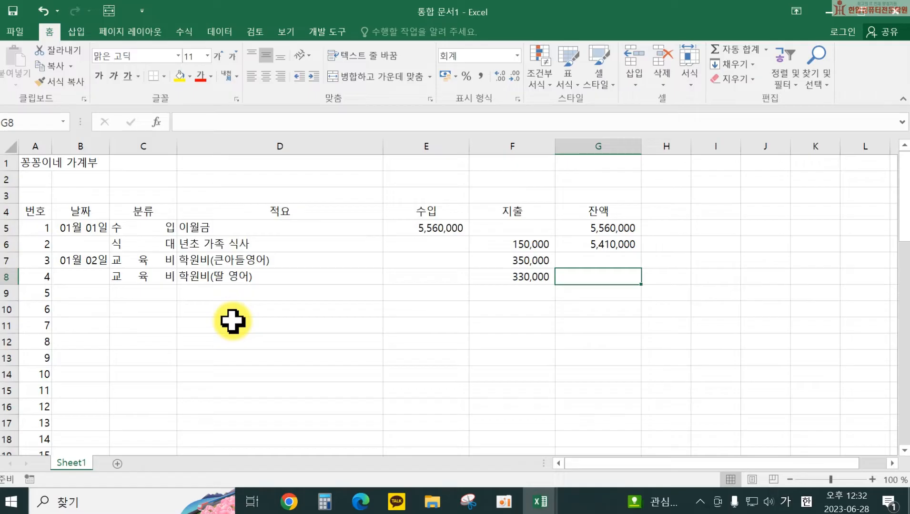
- Fill in row 9 with category 주유비, description 차량주유비(아빠) and an expense of 50,000
{"action": "key", "text": "Return"}
{"action": "key", "text": "Tab"}
{"action": "type", "text": "주유비"}
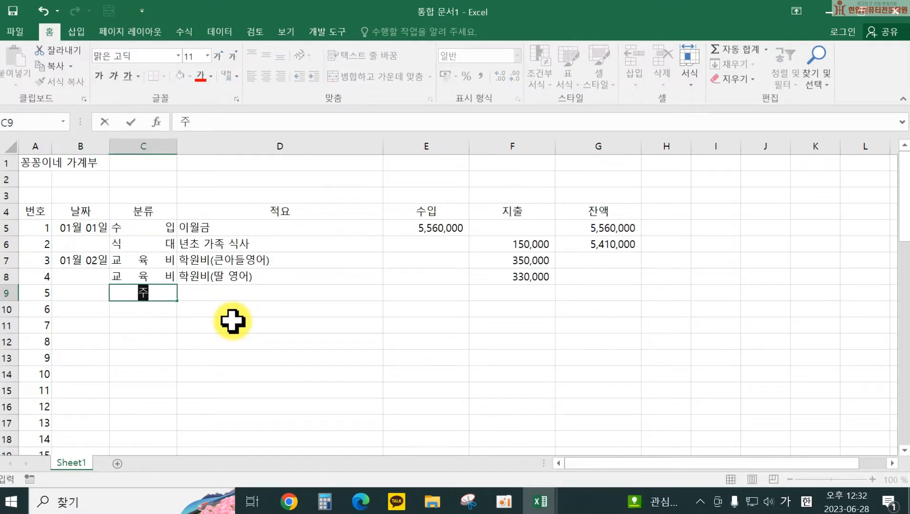
{"action": "key", "text": "Tab"}
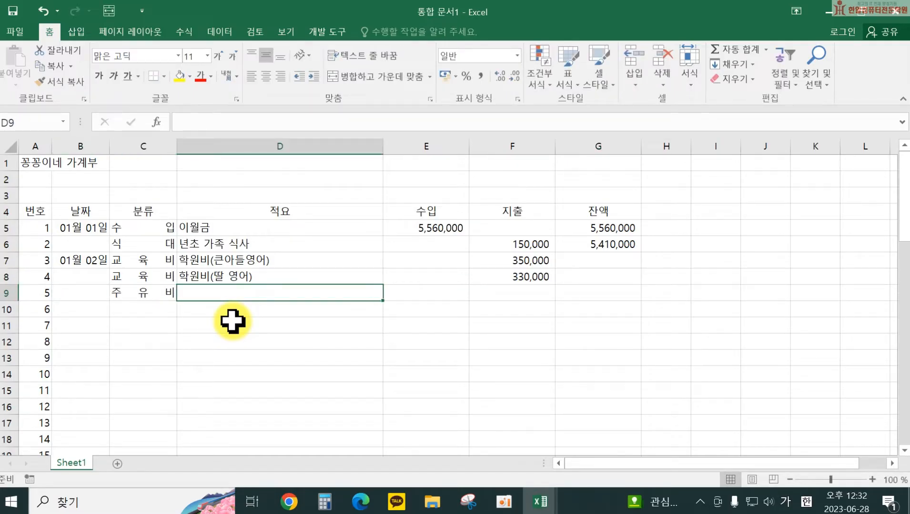
{"action": "type", "text": "차량주유비"}
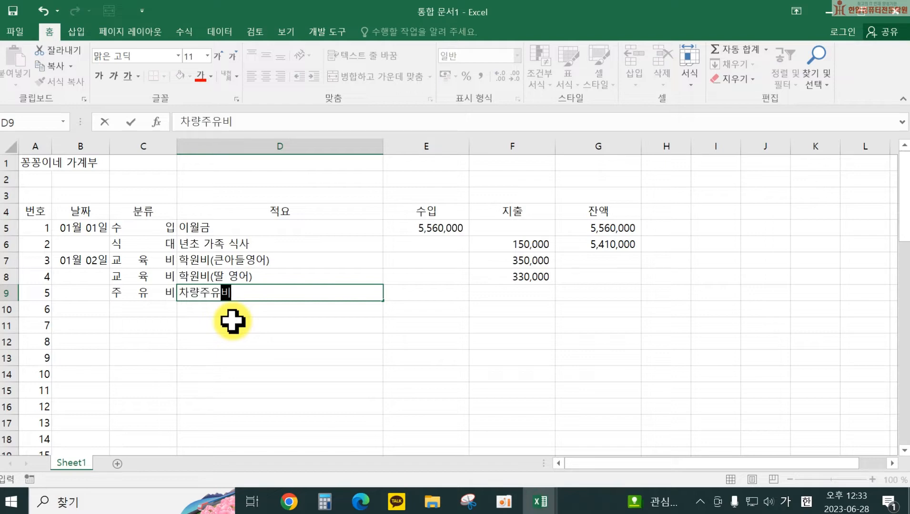
{"action": "type", "text": "(아빠)"}
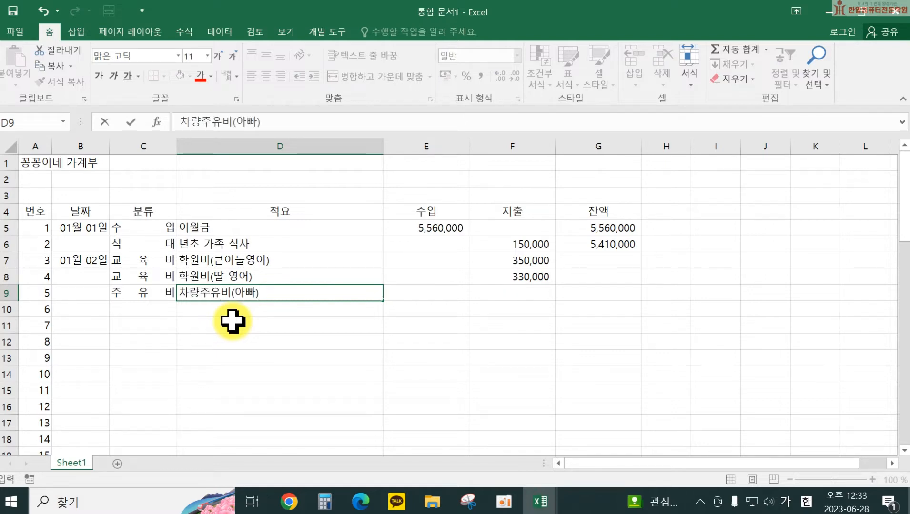
{"action": "key", "text": "Tab"}
{"action": "key", "text": "Tab"}
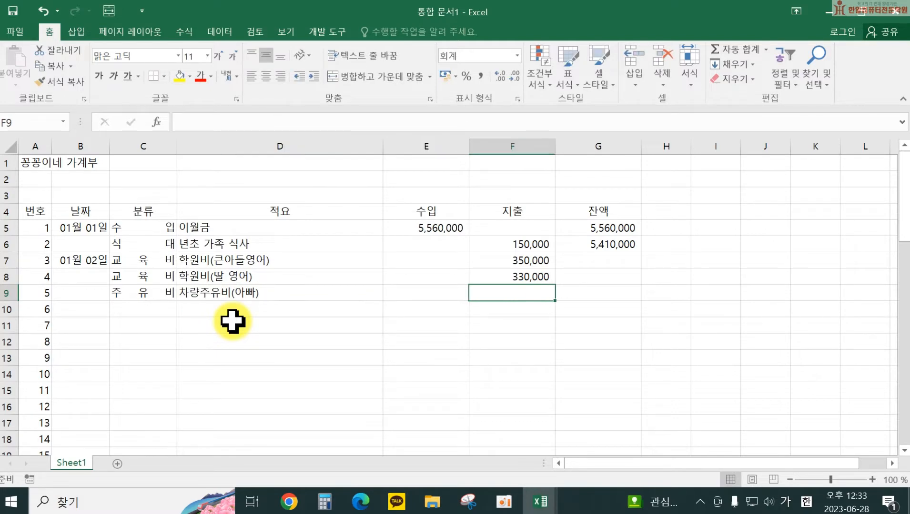
{"action": "type", "text": "50,000"}
{"action": "key", "text": "Return"}
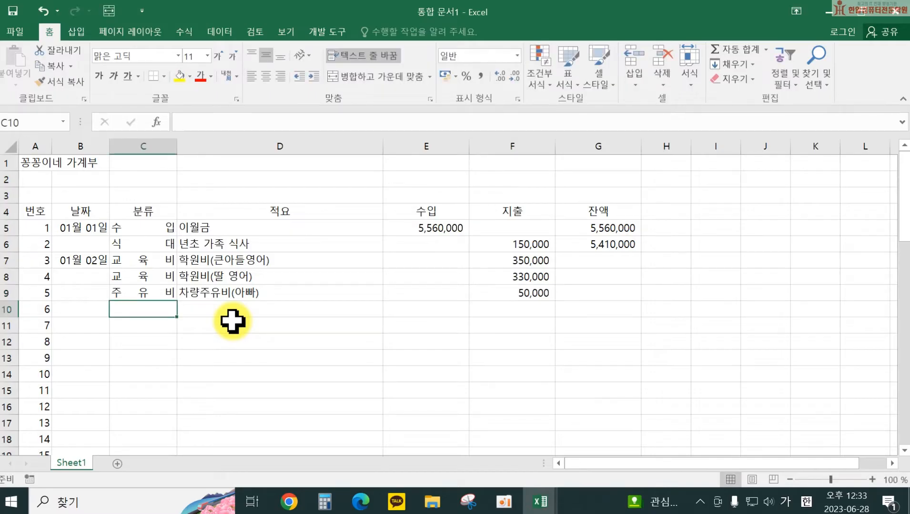
- Fill the balance formula from G6 down through G9
{"action": "left_click", "coordinate": [604, 244]}
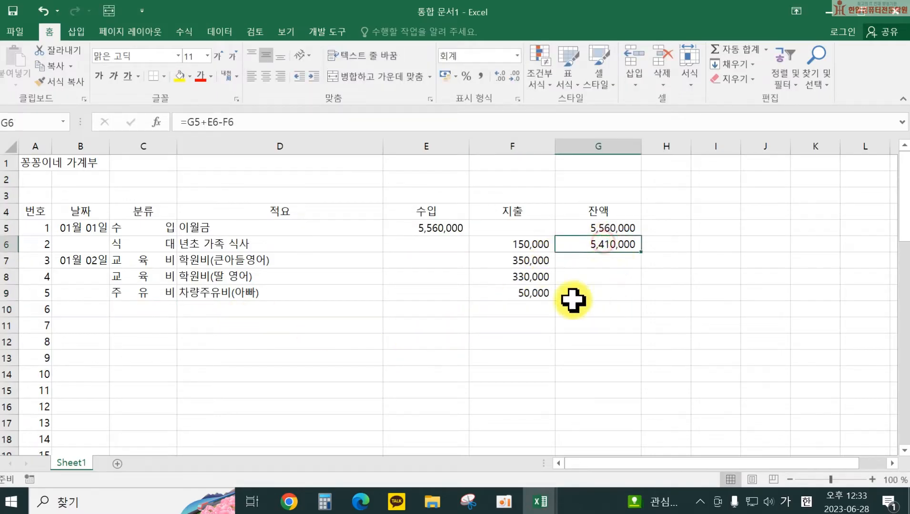
{"action": "left_click_drag", "start_coordinate": [642, 253], "coordinate": [641, 297]}
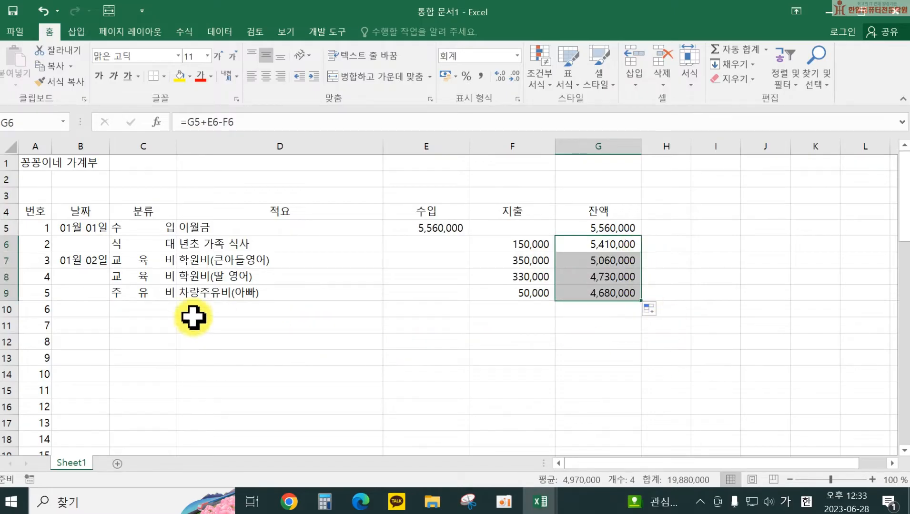
- Enter the date 1/3 in B10 and the category 식대 in C10
{"action": "left_click", "coordinate": [114, 309]}
{"action": "left_click", "coordinate": [80, 309]}
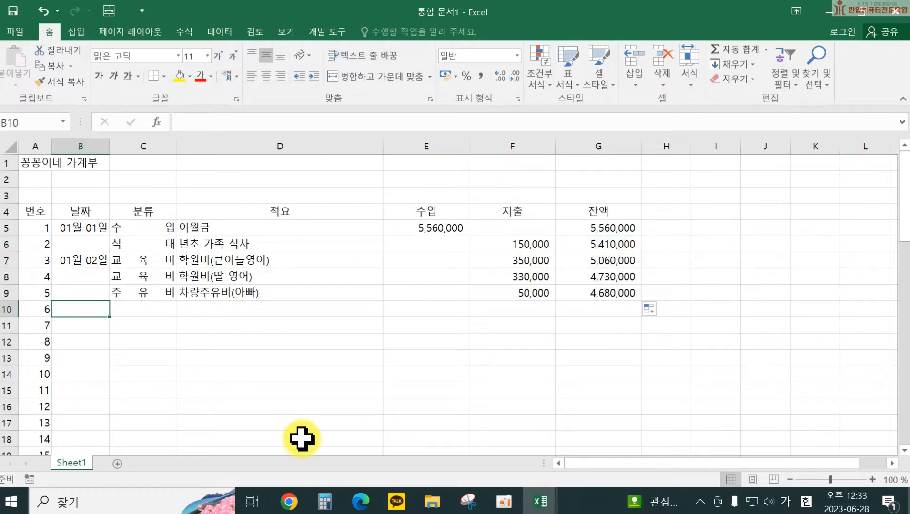
{"action": "type", "text": "1/3"}
{"action": "key", "text": "Tab"}
{"action": "type", "text": "ㅛ시"}
{"action": "key", "text": "BackSpace"}
{"action": "key", "text": "BackSpace"}
{"action": "key", "text": "BackSpace"}
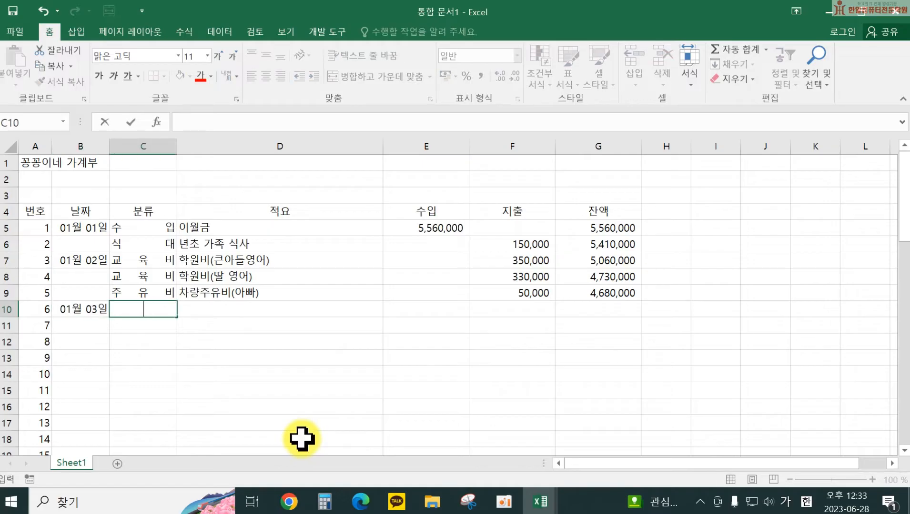
{"action": "type", "text": "식대"}
{"action": "key", "text": "Tab"}
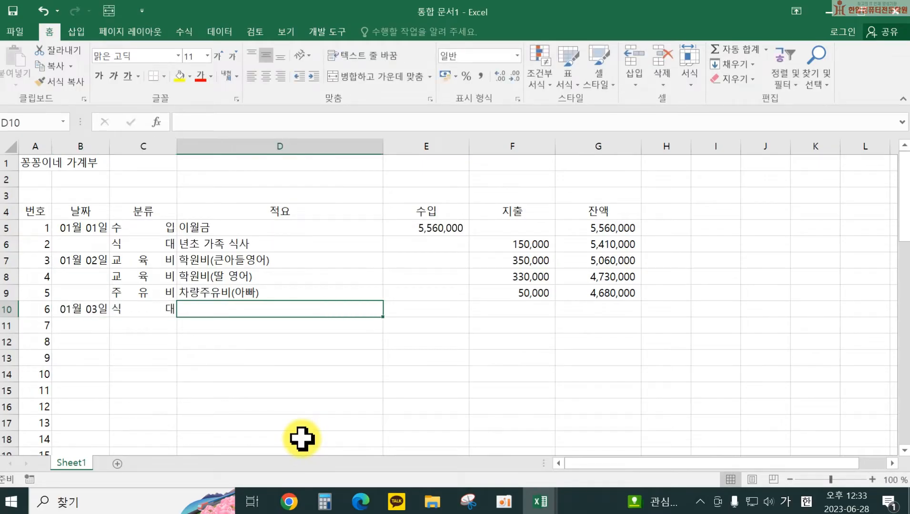
- Enter the description 부식재료 구입 in D10
{"action": "type", "text": "부식재료구입"}
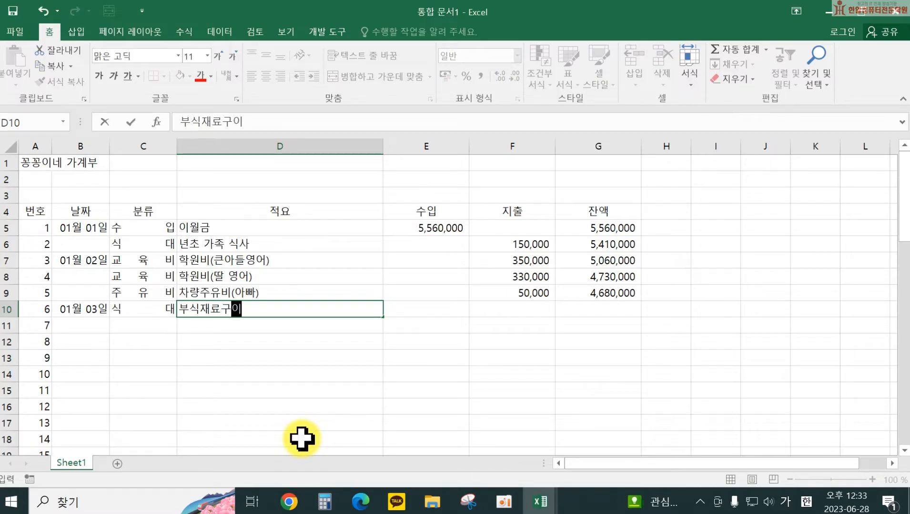
{"action": "key", "text": "BackSpace"}
{"action": "key", "text": "BackSpace"}
{"action": "type", "text": "구입"}
{"action": "key", "text": "Tab"}
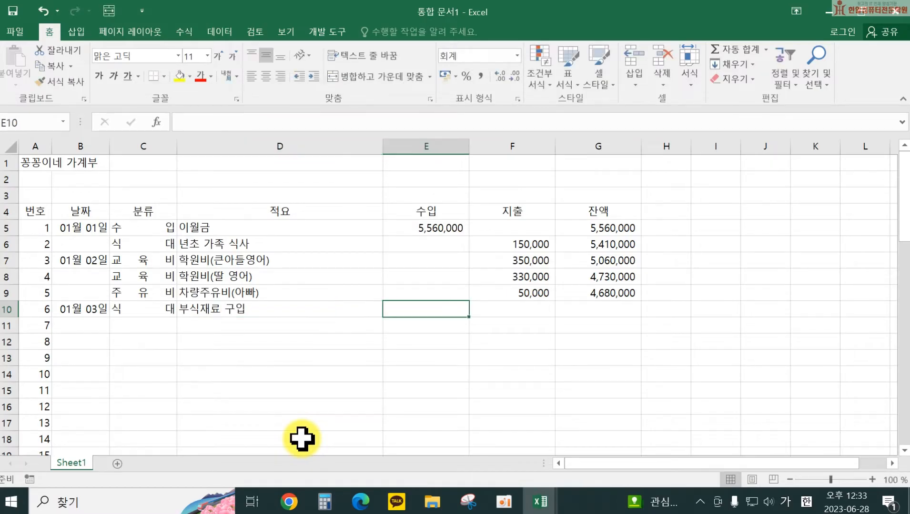
- Enter an expense of 235,000 in F10 and fill the balance formula from G9 down to G10
{"action": "key", "text": "Tab"}
{"action": "type", "text": "34"}
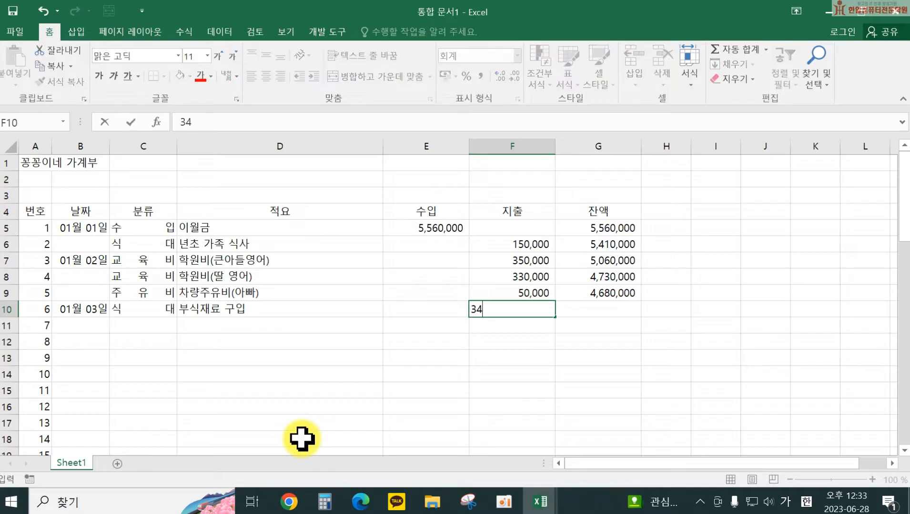
{"action": "key", "text": "BackSpace"}
{"action": "key", "text": "BackSpace"}
{"action": "key", "text": "BackSpace"}
{"action": "key", "text": "Return"}
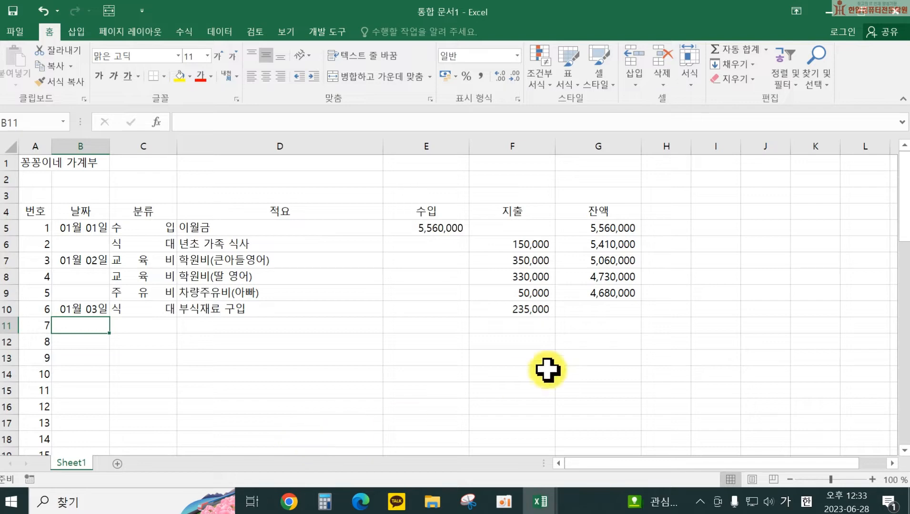
{"action": "left_click", "coordinate": [605, 292]}
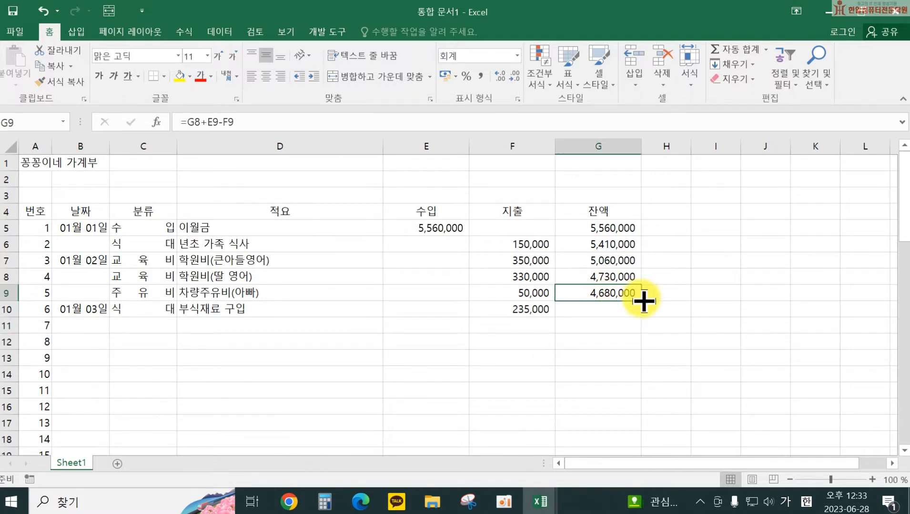
{"action": "left_click_drag", "start_coordinate": [641, 298], "coordinate": [641, 315]}
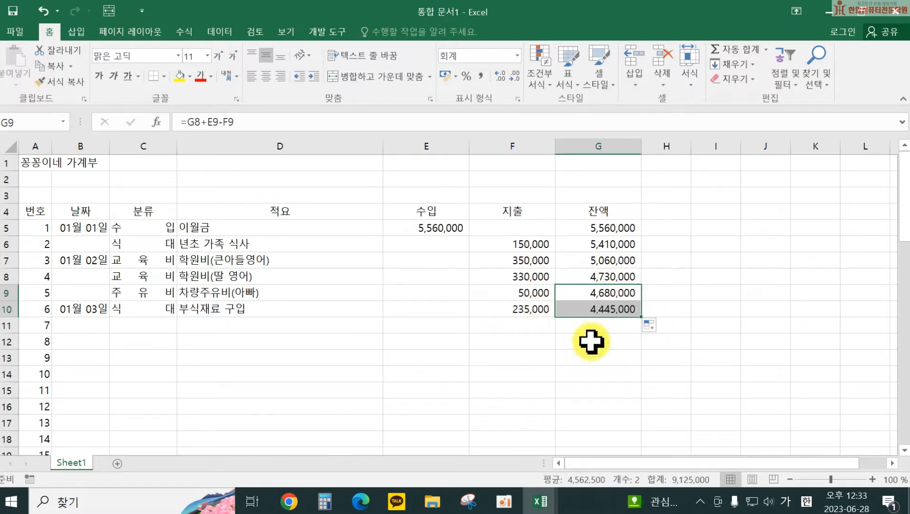
- Fill in row 11 with the date 1/5, category 융자금 and description 융자상환금
{"action": "left_click", "coordinate": [78, 326]}
{"action": "type", "text": "1/5"}
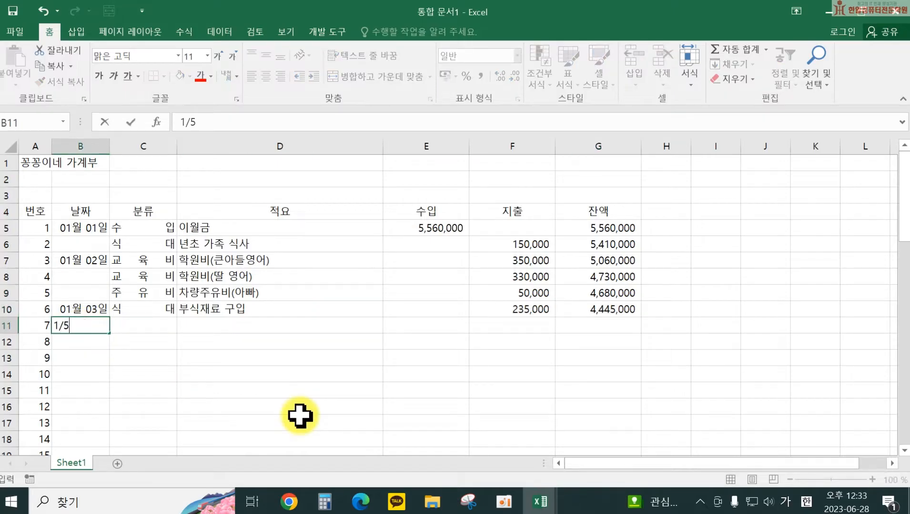
{"action": "key", "text": "Tab"}
{"action": "type", "text": "융자금"}
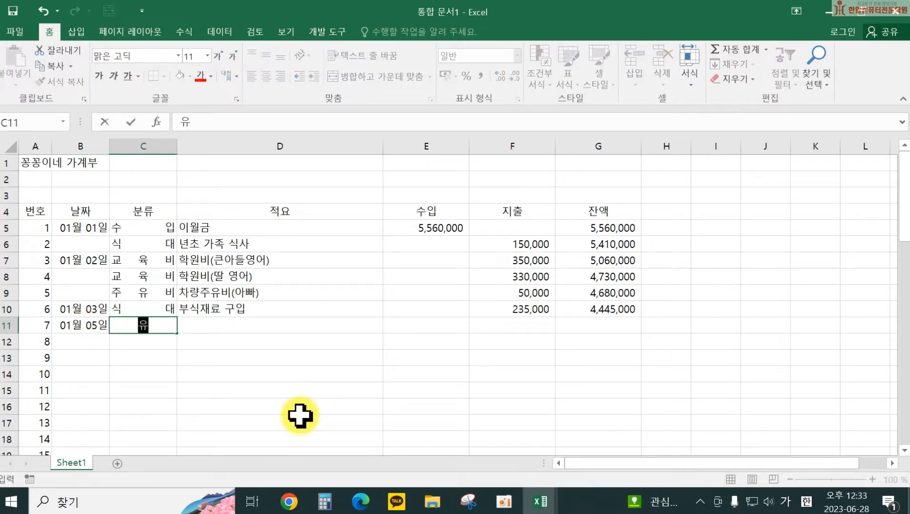
{"action": "key", "text": "Tab"}
{"action": "type", "text": "융자상황"}
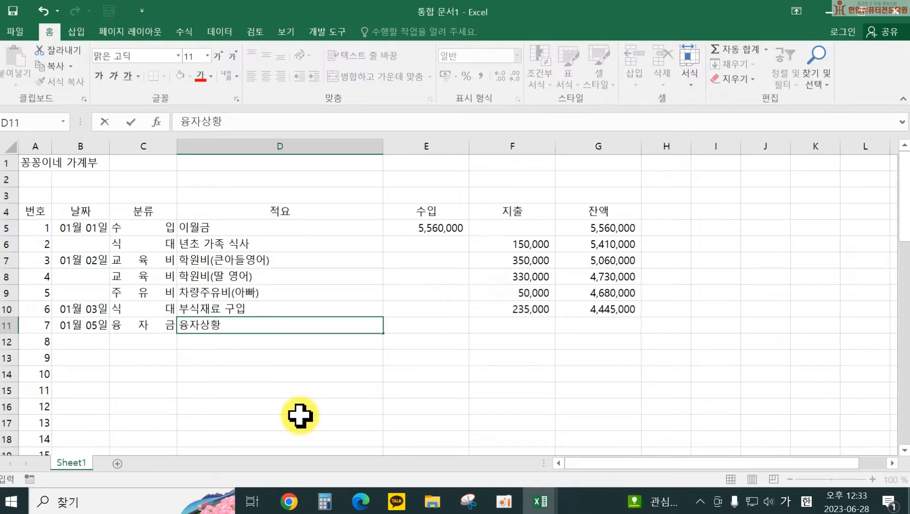
{"action": "key", "text": "BackSpace"}
{"action": "type", "text": "환금"}
{"action": "key", "text": "Tab"}
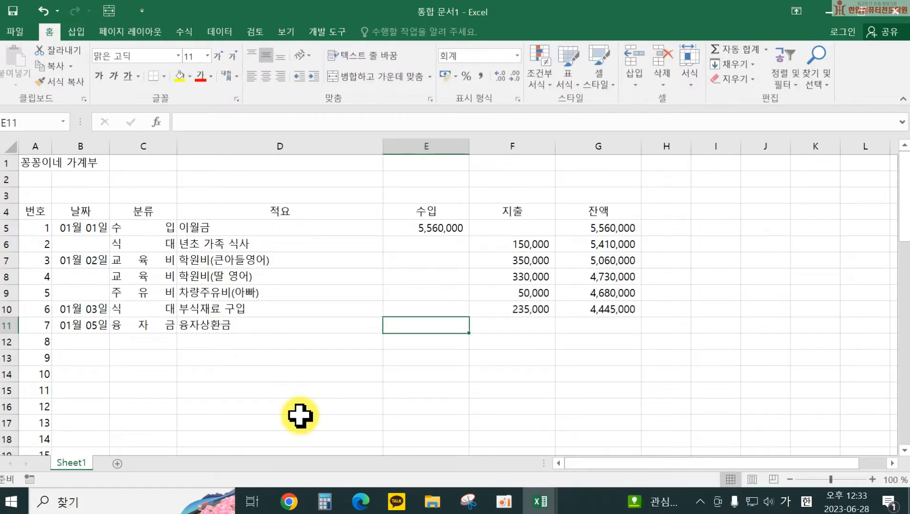
- Enter an expense of 558,170 in F11 and fill the balance formula from G10 down to G11
{"action": "key", "text": "Tab"}
{"action": "type", "text": "55"}
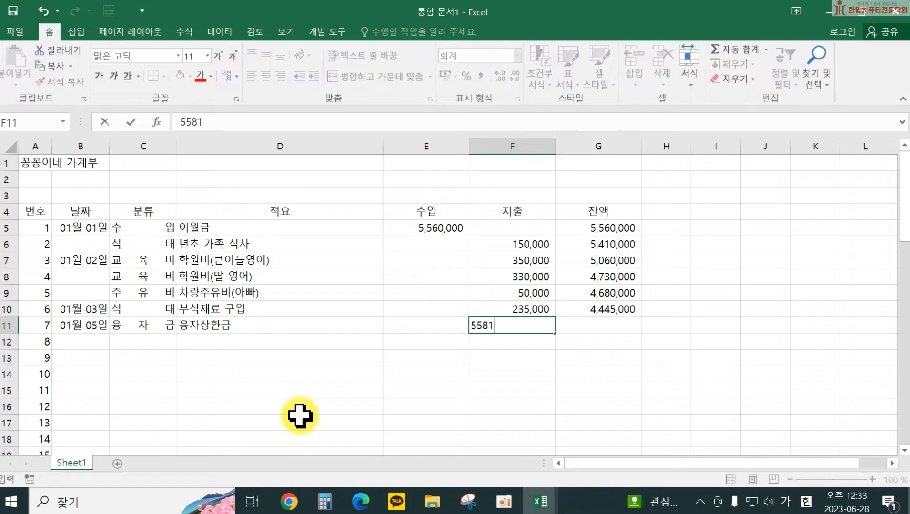
{"action": "type", "text": "8,170"}
{"action": "key", "text": "Tab"}
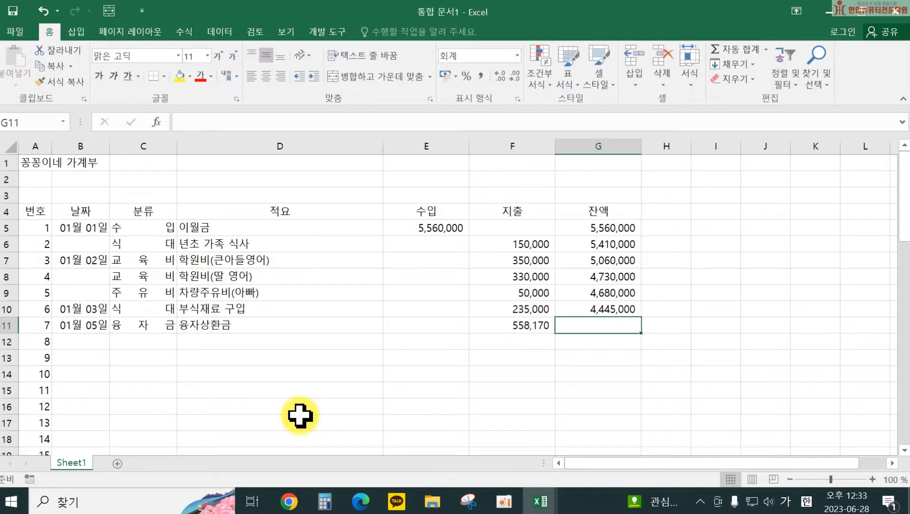
{"action": "left_click", "coordinate": [618, 309]}
{"action": "left_click_drag", "start_coordinate": [642, 317], "coordinate": [641, 339]}
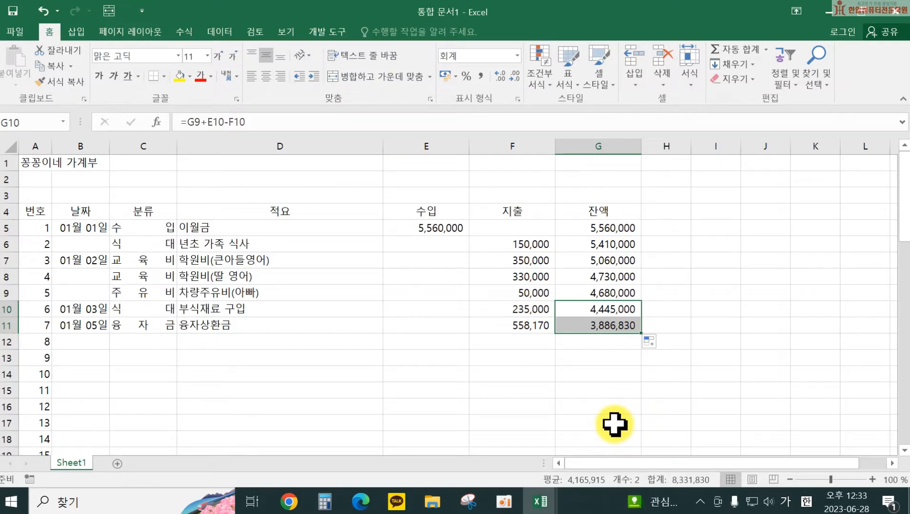
- Fill in row 12 with the date 1/8, category 주유비, description 차량주유비(아빠) and an expense of 500,000
{"action": "left_click", "coordinate": [95, 341]}
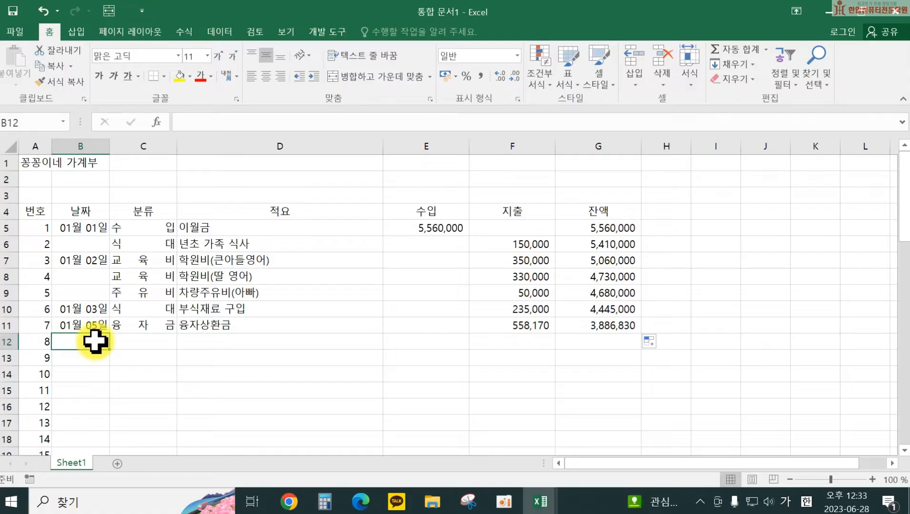
{"action": "type", "text": "1"}
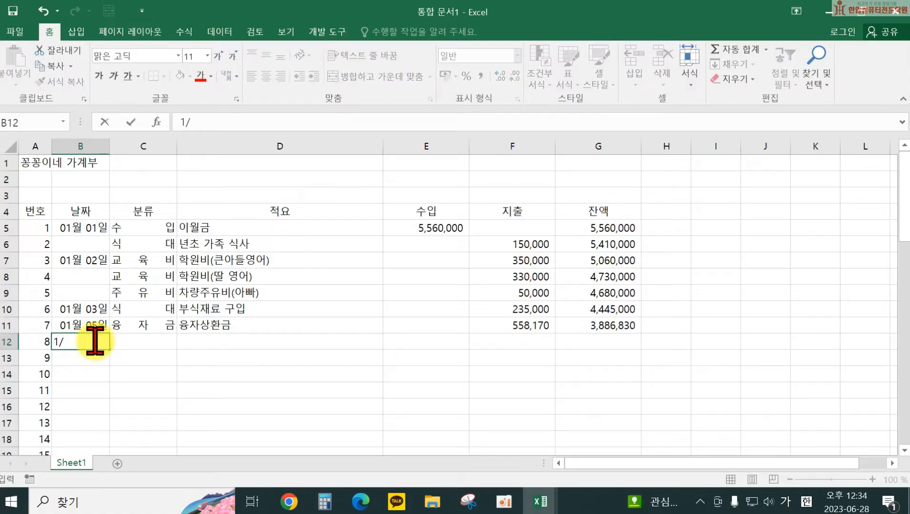
{"action": "type", "text": "/8"}
{"action": "key", "text": "Tab"}
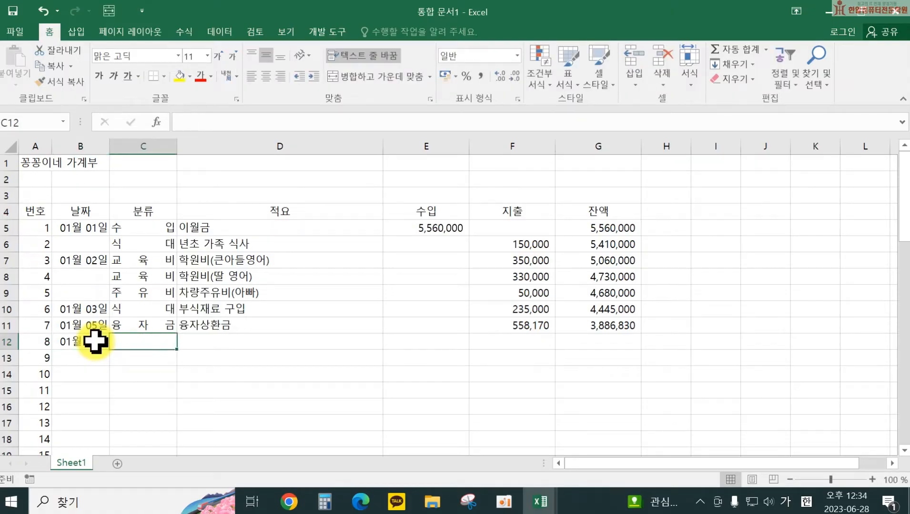
{"action": "type", "text": "중유비"}
{"action": "key", "text": "Tab"}
{"action": "type", "text": "차"}
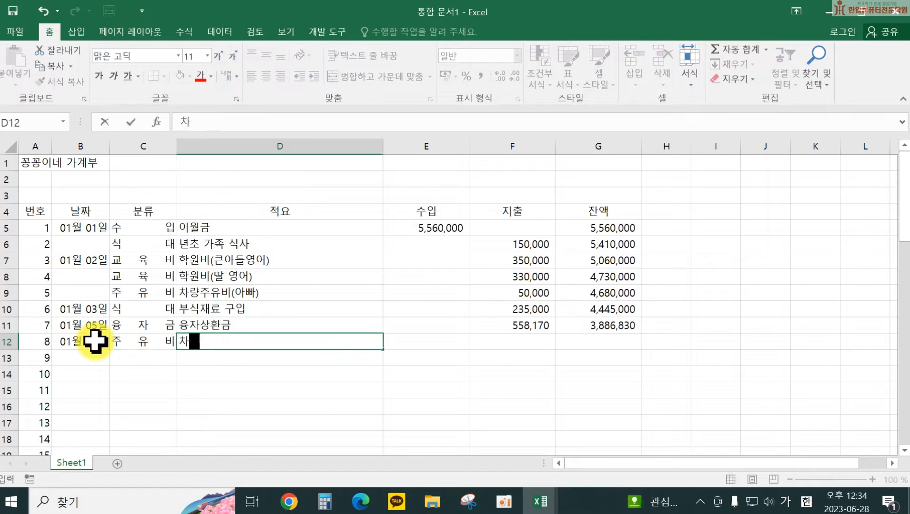
{"action": "type", "text": "량주유비(아빠"}
{"action": "key", "text": "Tab"}
{"action": "key", "text": "Tab"}
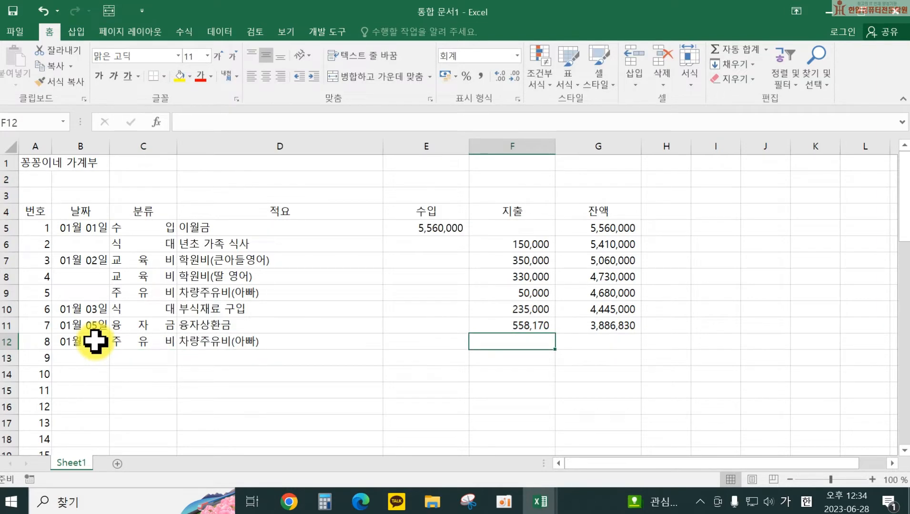
{"action": "type", "text": "500000"}
{"action": "key", "text": "Return"}
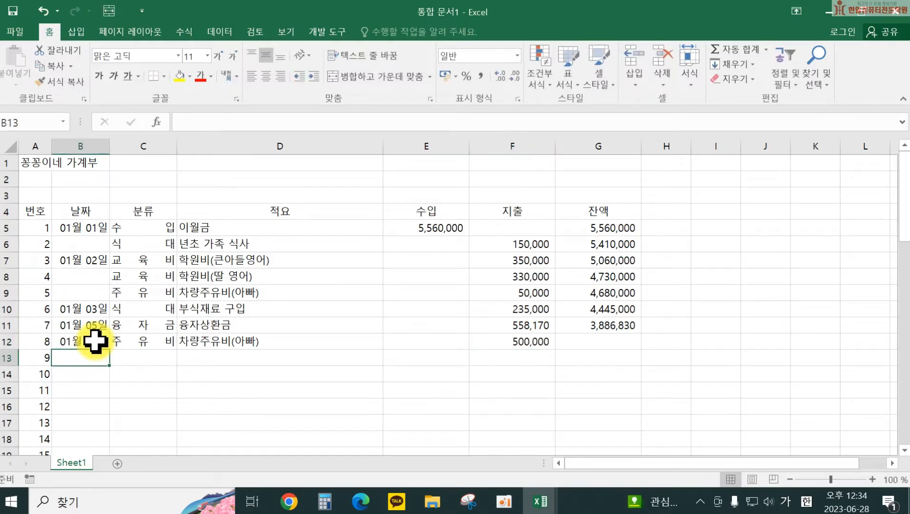
- Fill the balance formula from G11 down to G12
{"action": "left_click", "coordinate": [143, 358]}
{"action": "left_click", "coordinate": [613, 340]}
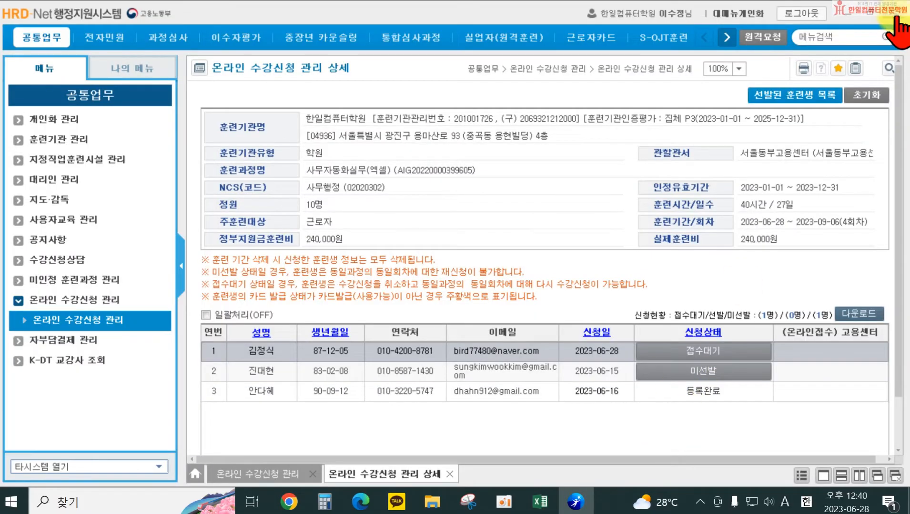
{"action": "left_click", "coordinate": [896, 21]}
{"action": "left_click", "coordinate": [441, 335]}
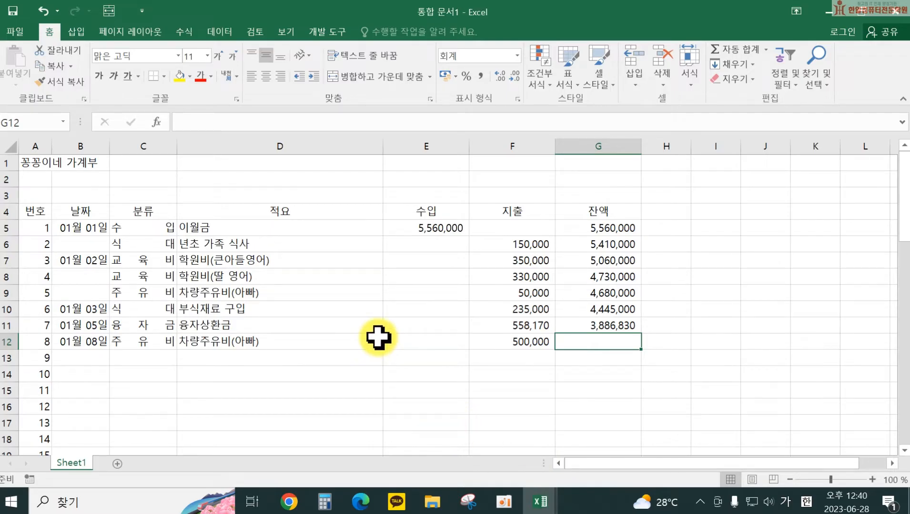
{"action": "left_click", "coordinate": [629, 328]}
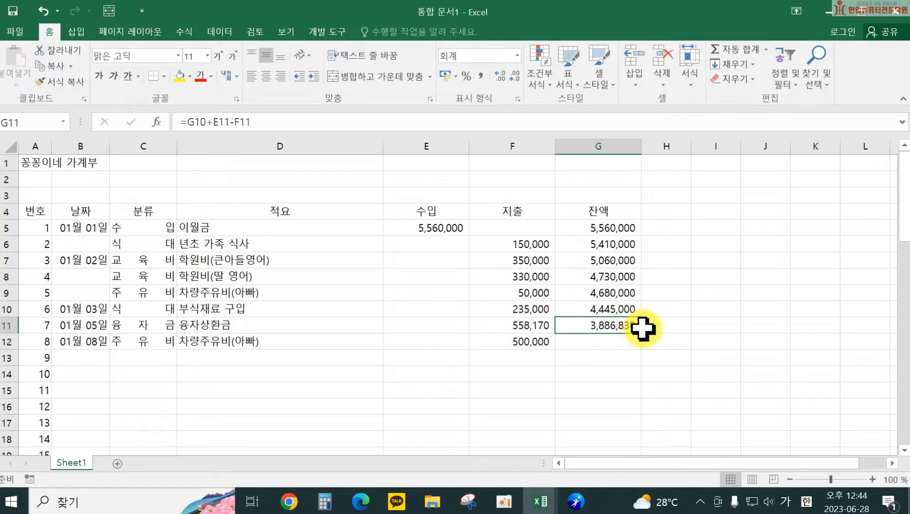
{"action": "left_click_drag", "start_coordinate": [641, 335], "coordinate": [643, 346]}
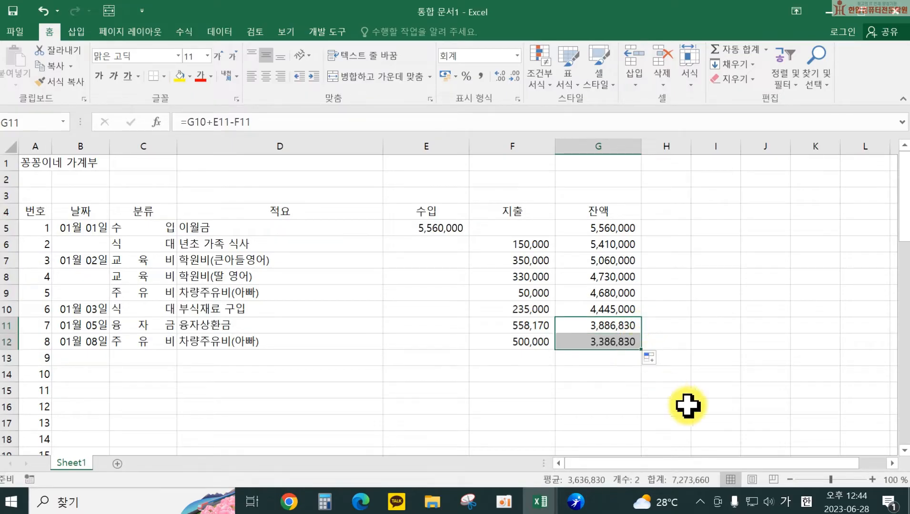
- Apply all inner borders and a thick outside border to the ledger table A4:G29
{"action": "left_click", "coordinate": [676, 406]}
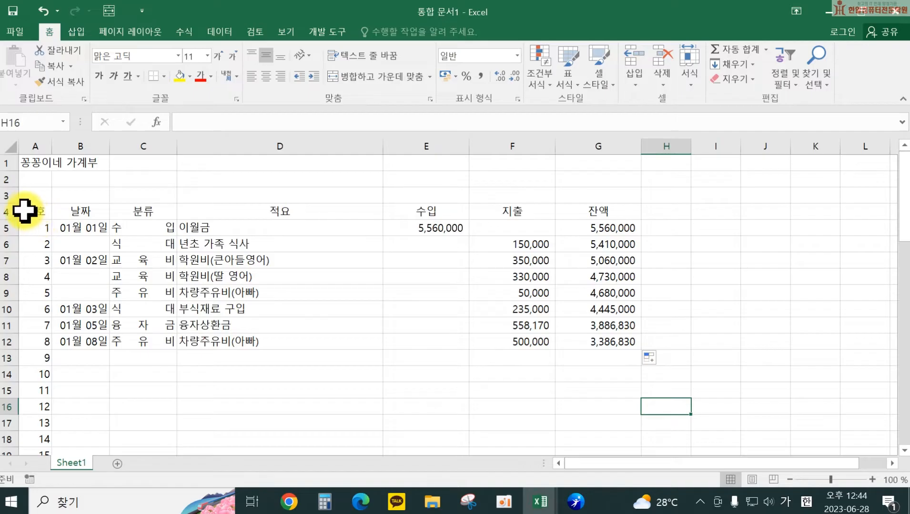
{"action": "left_click_drag", "start_coordinate": [23, 209], "coordinate": [564, 430]}
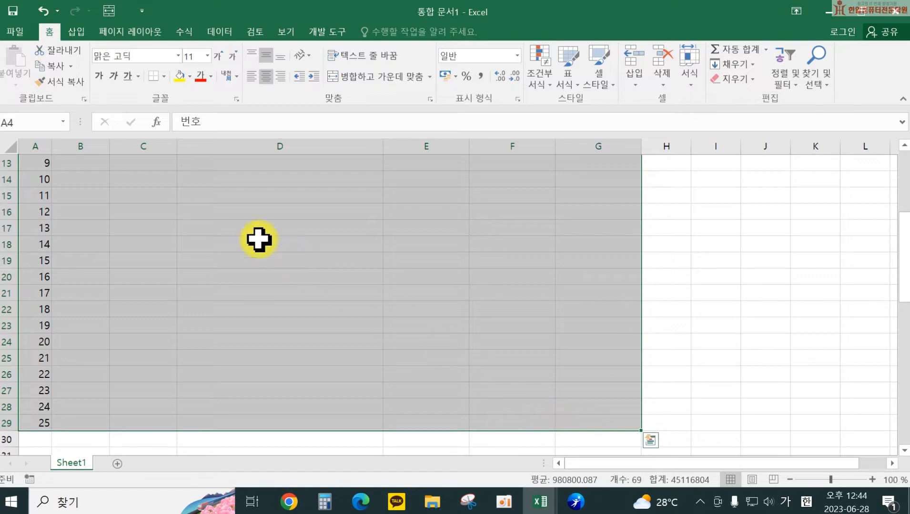
{"action": "left_click", "coordinate": [164, 76]}
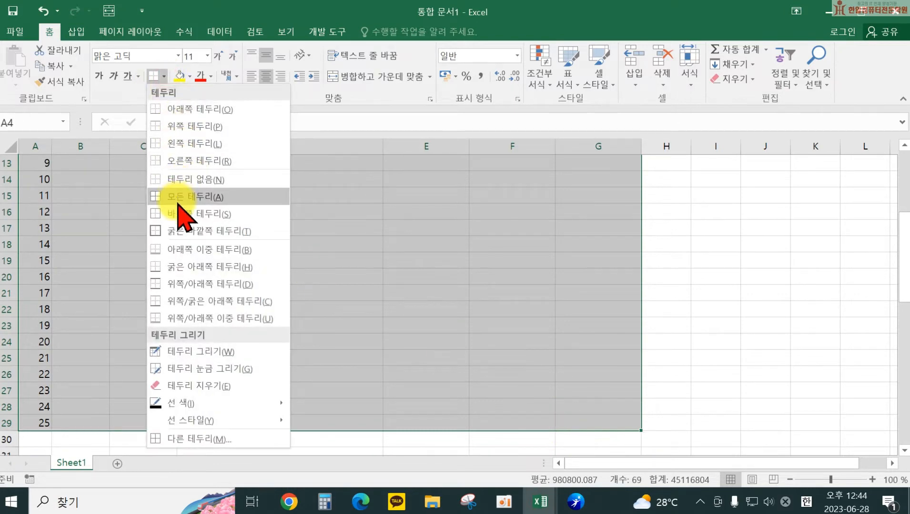
{"action": "left_click", "coordinate": [184, 197]}
{"action": "scroll", "coordinate": [177, 200], "scroll_direction": "up", "scroll_amount": 4}
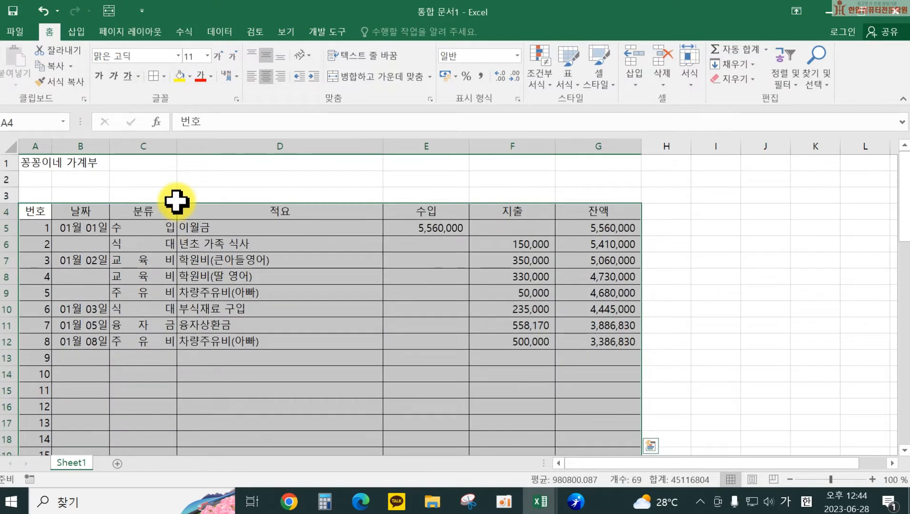
{"action": "left_click", "coordinate": [164, 76]}
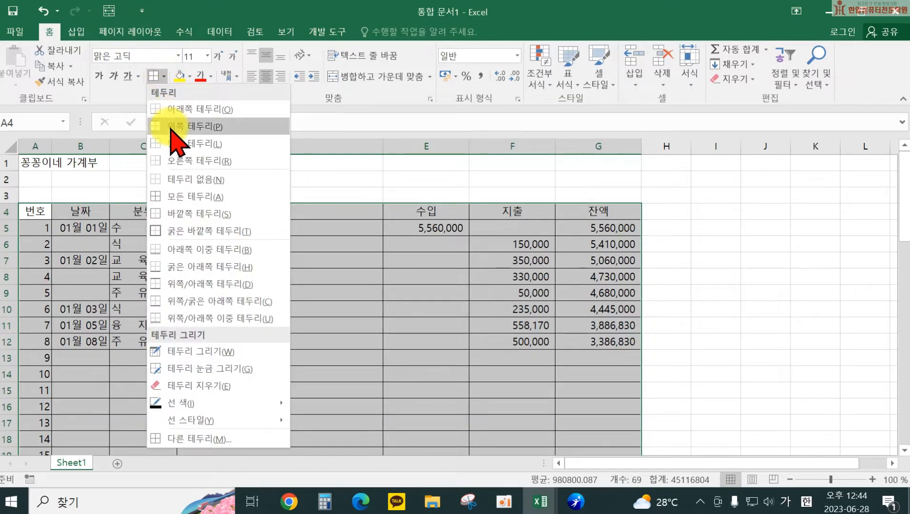
{"action": "left_click", "coordinate": [179, 238]}
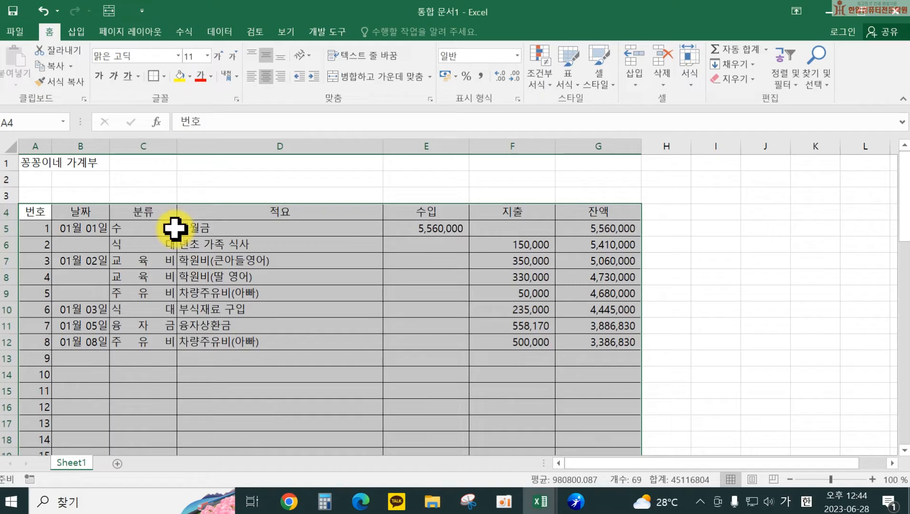
{"action": "left_click", "coordinate": [355, 310]}
- Fill the header row A4:G4 with yellow and give it a double bottom border
{"action": "left_click_drag", "start_coordinate": [47, 212], "coordinate": [568, 211]}
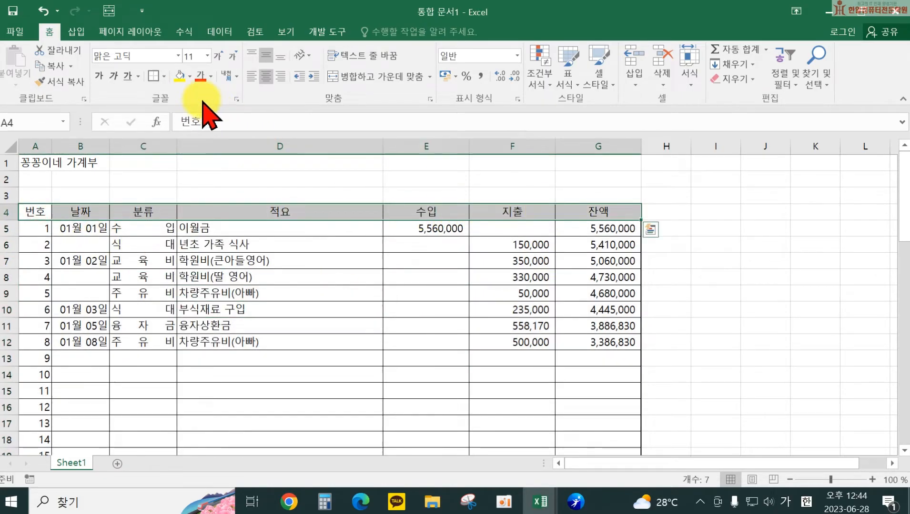
{"action": "left_click", "coordinate": [179, 77]}
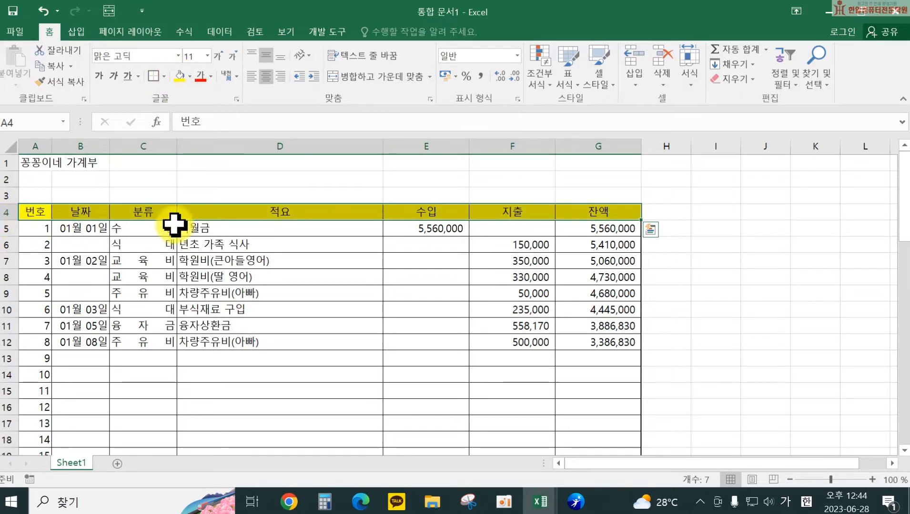
{"action": "left_click", "coordinate": [164, 77]}
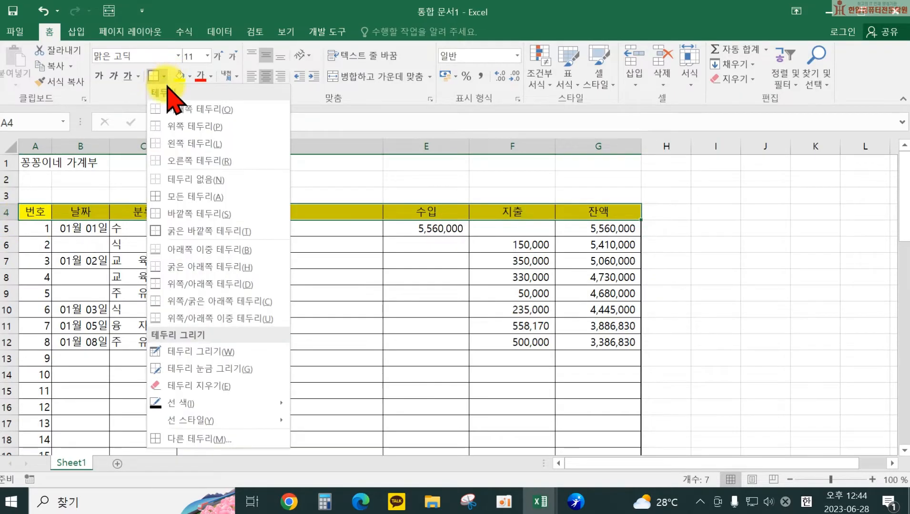
{"action": "left_click", "coordinate": [167, 256]}
{"action": "left_click", "coordinate": [416, 345]}
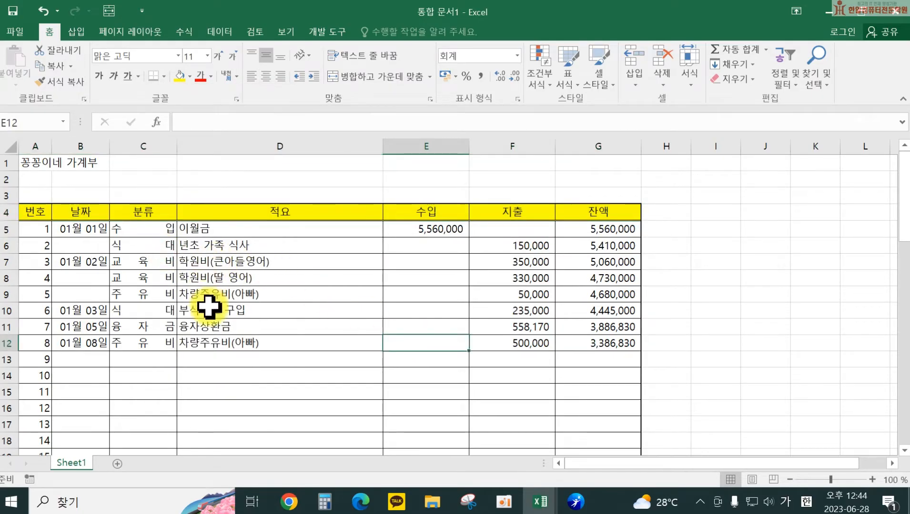
- Enter the label 합계 in cell D3 above the 적요 header
{"action": "left_click", "coordinate": [280, 194]}
{"action": "type", "text": "하"}
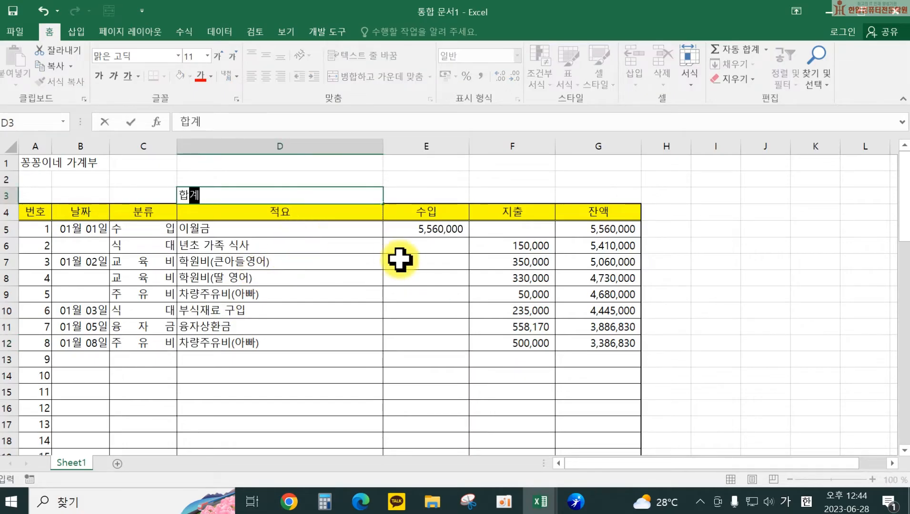
{"action": "type", "text": "계"}
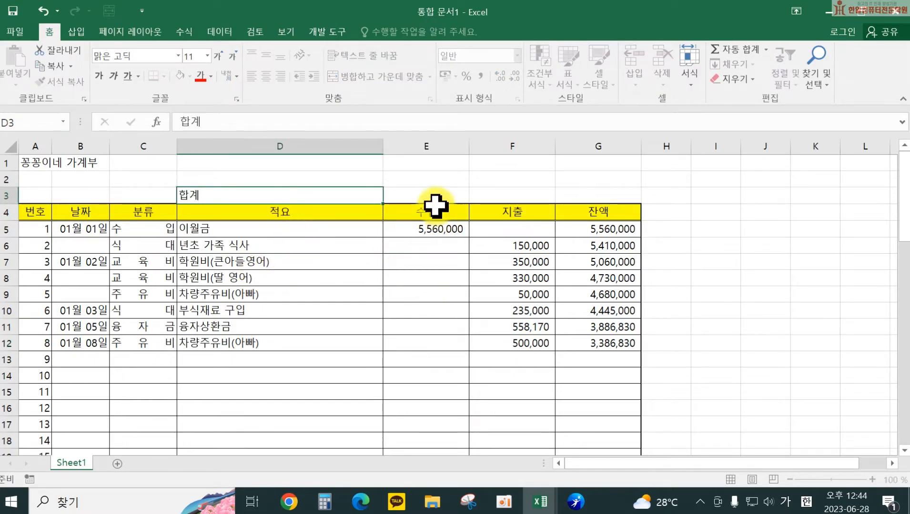
- Apply all borders and a thick outside border to the totals row D3:G3
{"action": "left_click_drag", "start_coordinate": [362, 192], "coordinate": [606, 191]}
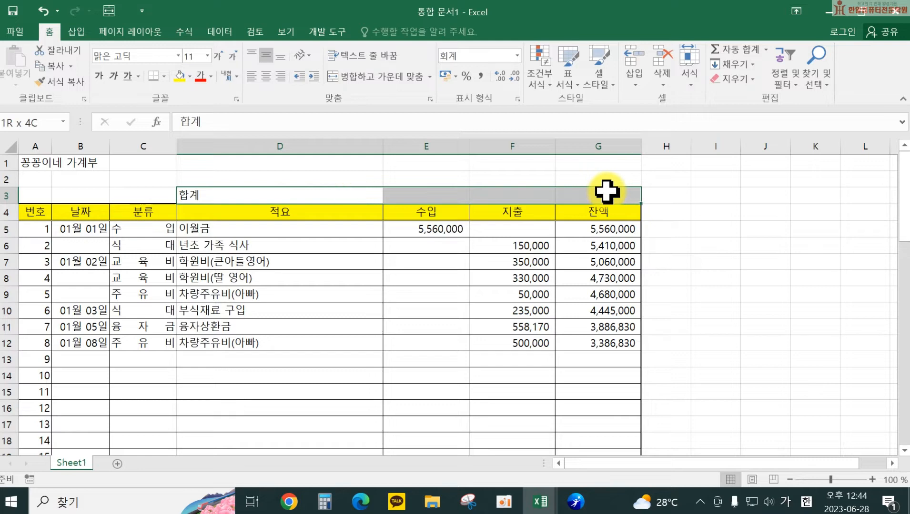
{"action": "left_click", "coordinate": [165, 79]}
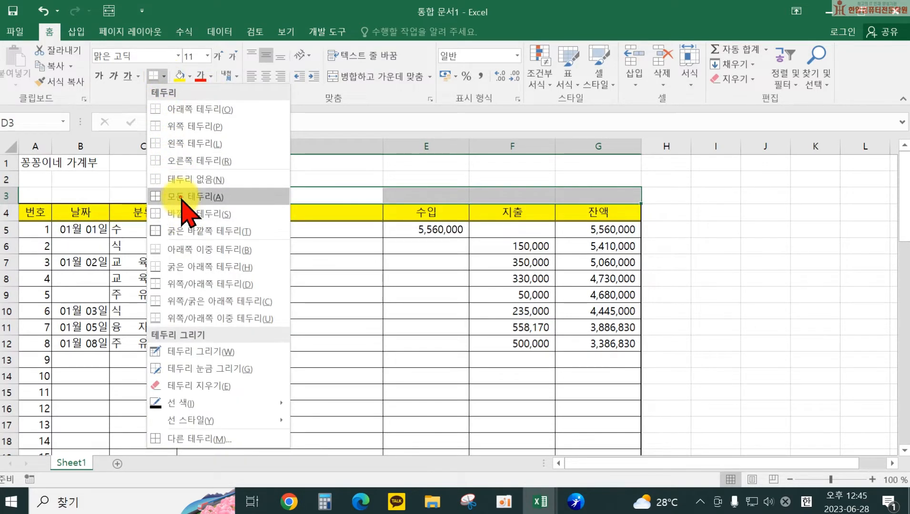
{"action": "left_click", "coordinate": [181, 197]}
{"action": "left_click", "coordinate": [164, 77]}
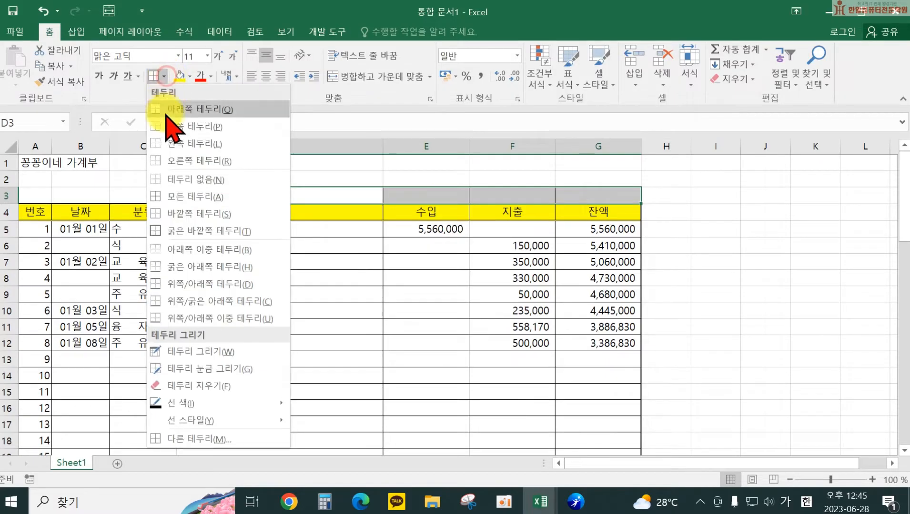
{"action": "left_click", "coordinate": [178, 232]}
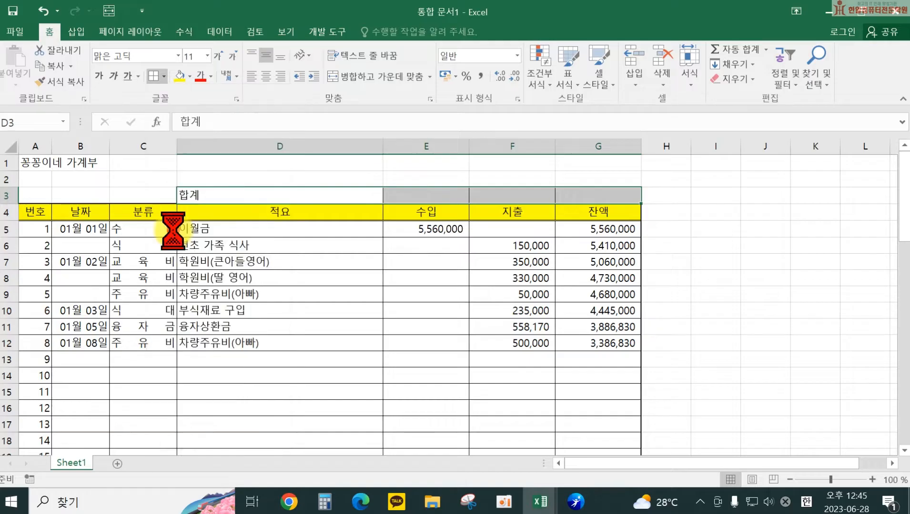
- Format the 합계 cell D3 with a blue fill and centered white text
{"action": "left_click", "coordinate": [191, 77]}
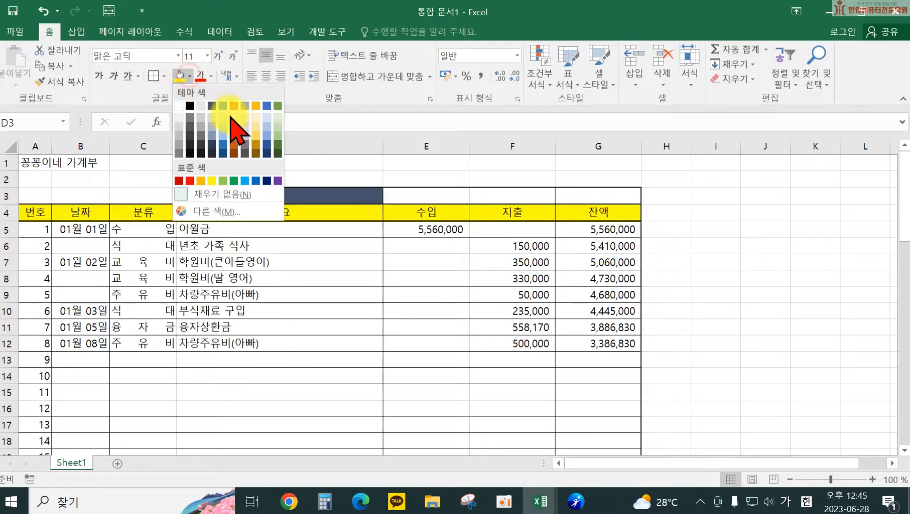
{"action": "left_click", "coordinate": [267, 108]}
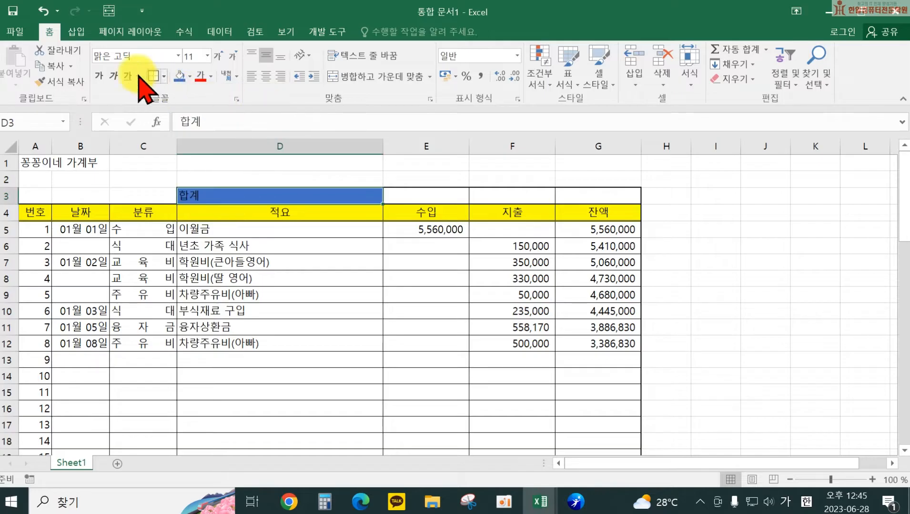
{"action": "left_click", "coordinate": [213, 78]}
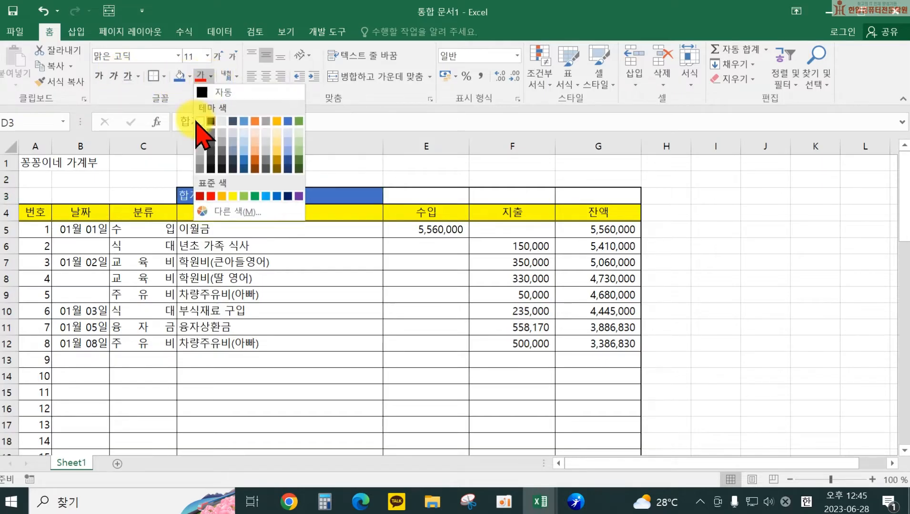
{"action": "left_click", "coordinate": [195, 119]}
{"action": "left_click", "coordinate": [266, 78]}
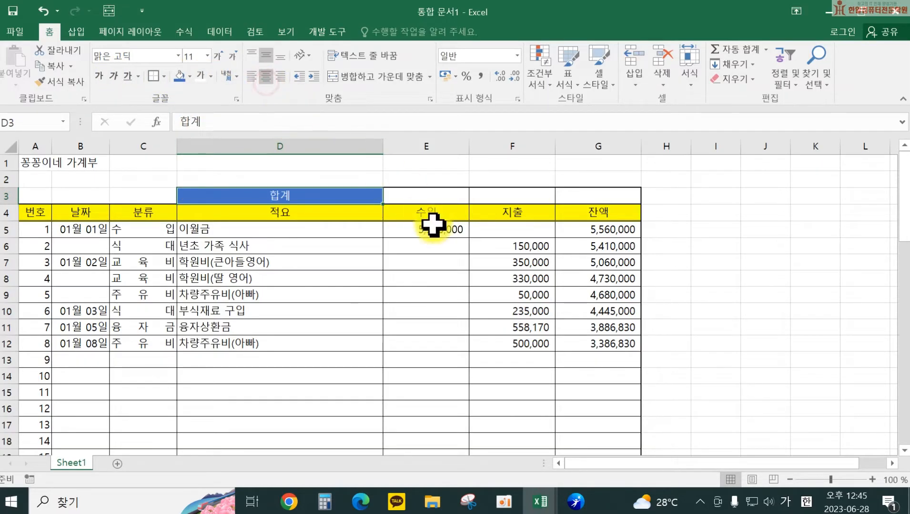
{"action": "left_click", "coordinate": [468, 329]}
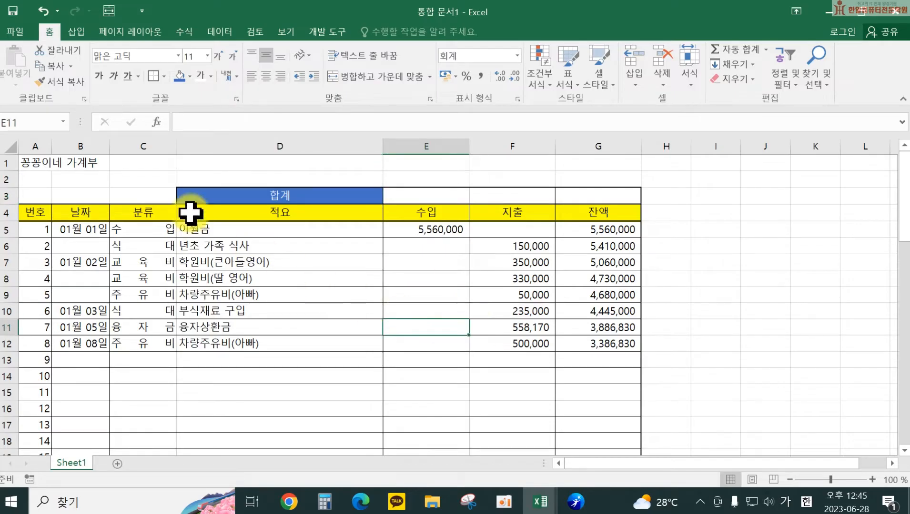
- Merge and center the title 꽁꽁이네 가계부 across A1:G1 and set its font size to 20
{"action": "left_click_drag", "start_coordinate": [34, 163], "coordinate": [579, 153]}
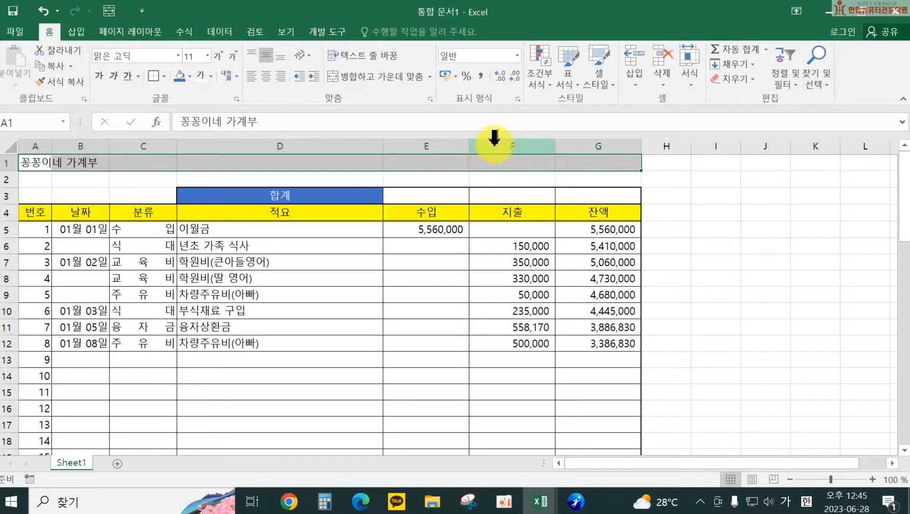
{"action": "left_click", "coordinate": [350, 77]}
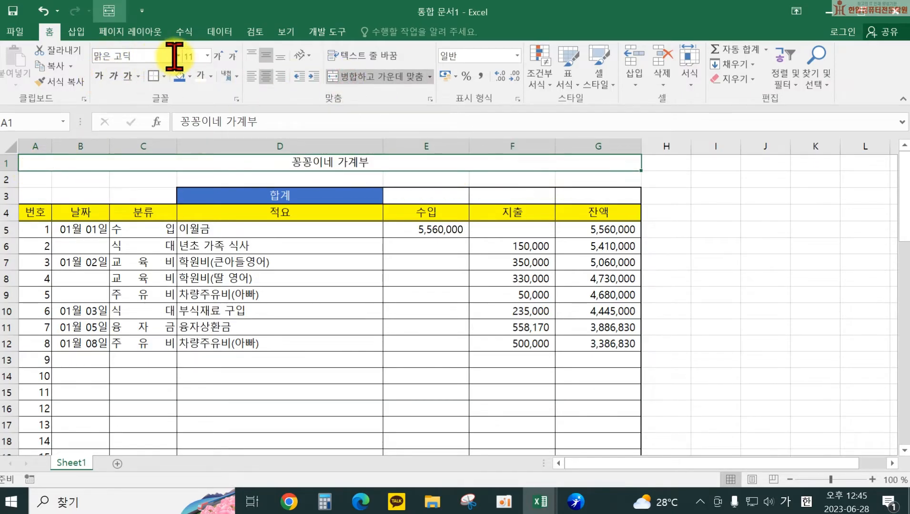
{"action": "left_click", "coordinate": [209, 55]}
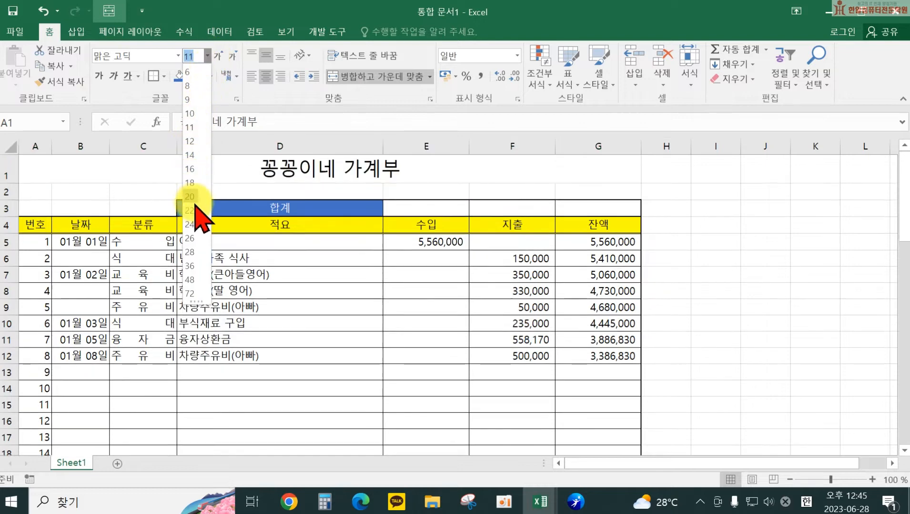
{"action": "left_click", "coordinate": [195, 196]}
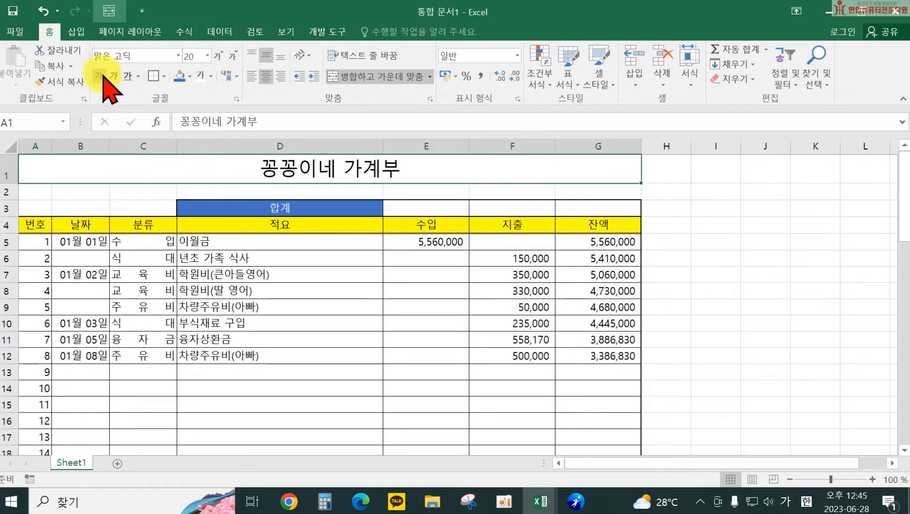
- Style the merged title with a double bottom border and yellow fill, and slightly reduce the height of row 1
{"action": "left_click", "coordinate": [164, 78]}
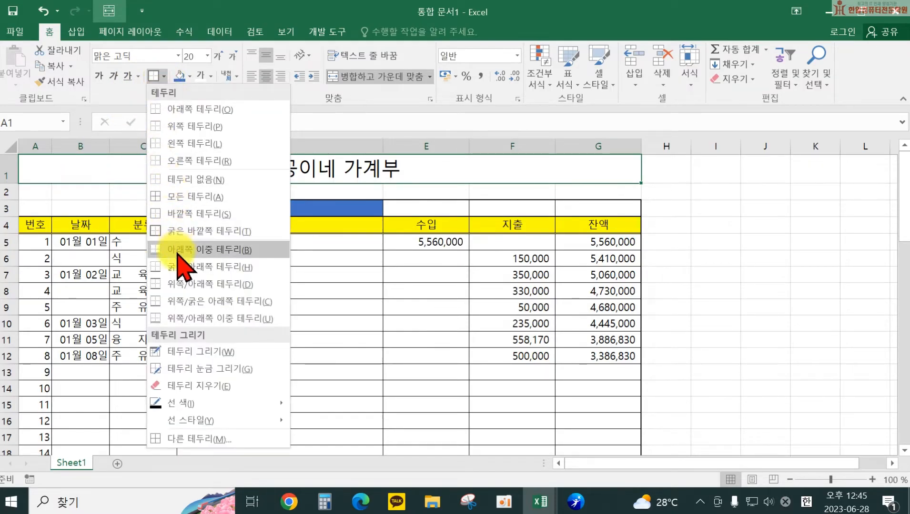
{"action": "left_click", "coordinate": [195, 252]}
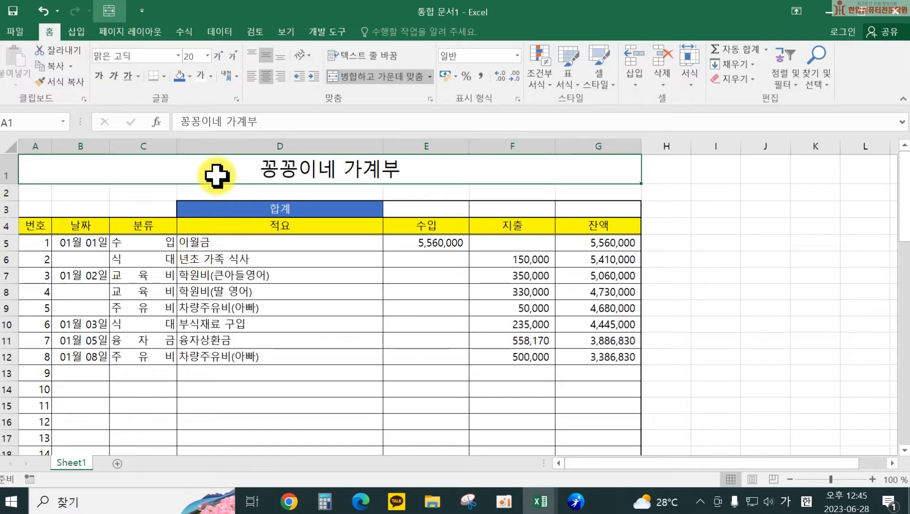
{"action": "left_click", "coordinate": [190, 76]}
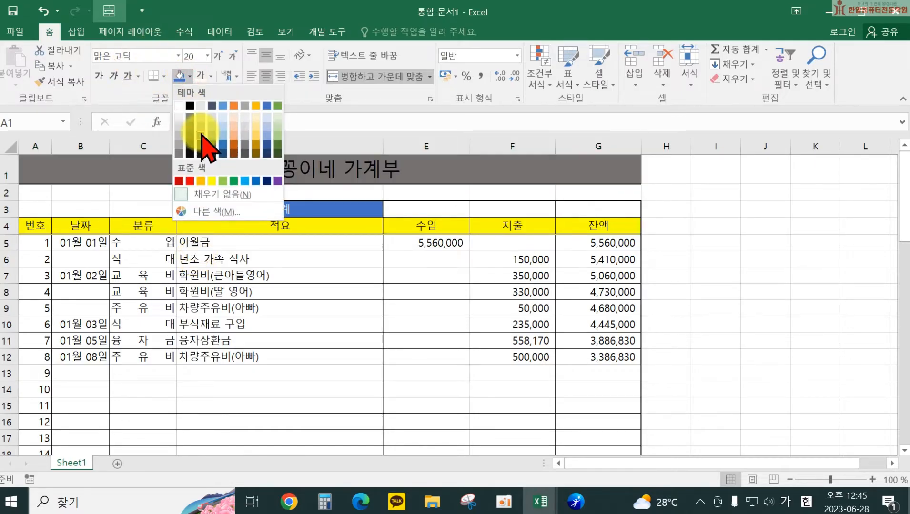
{"action": "left_click", "coordinate": [212, 181]}
{"action": "left_click", "coordinate": [294, 229]}
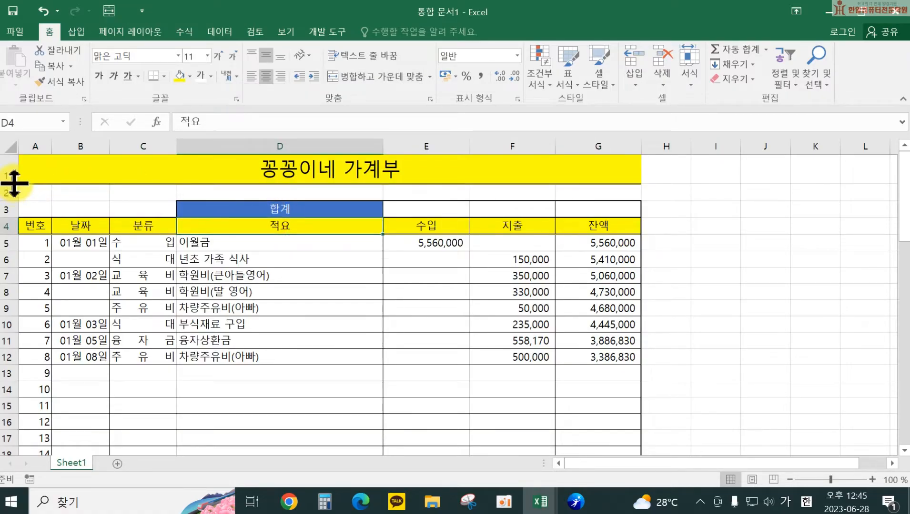
{"action": "left_click_drag", "start_coordinate": [14, 184], "coordinate": [15, 179]}
- Total the income column in E3 with the formula =SUM(E5:E29)
{"action": "left_click", "coordinate": [417, 201]}
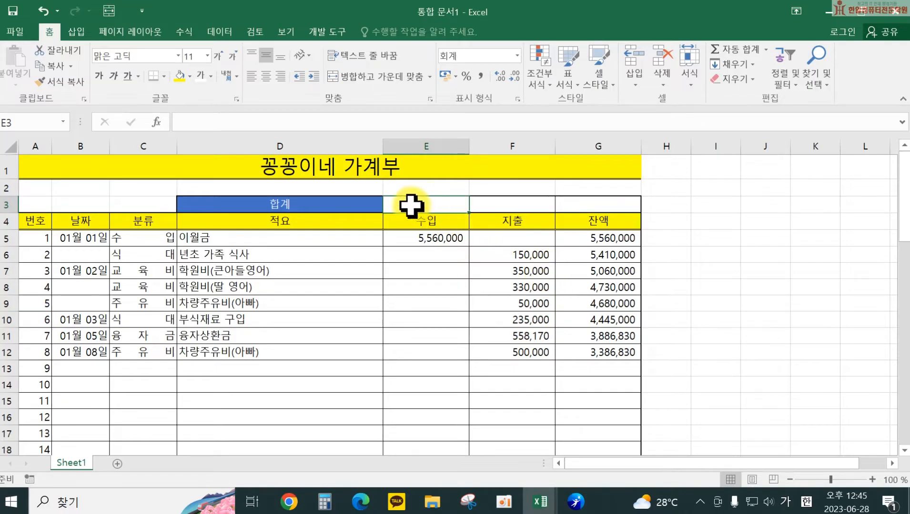
{"action": "left_click", "coordinate": [737, 49]}
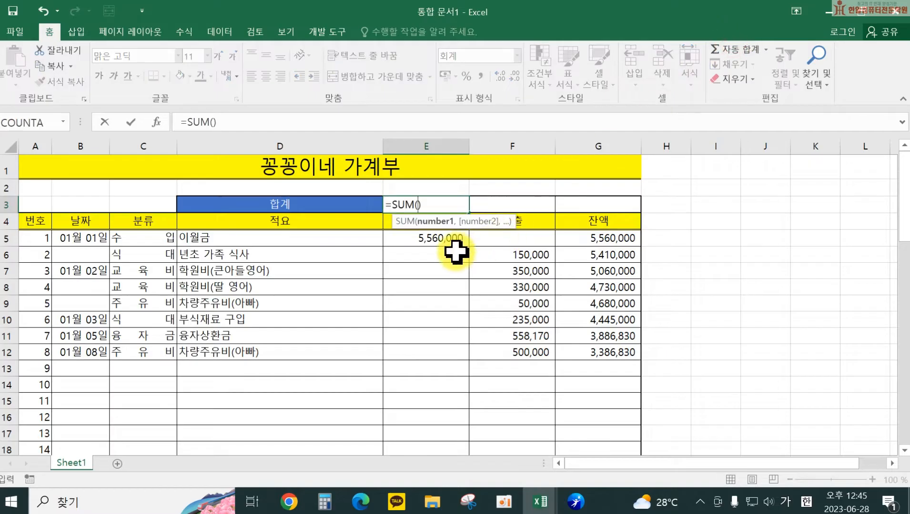
{"action": "left_click_drag", "start_coordinate": [431, 238], "coordinate": [441, 421]}
{"action": "scroll", "coordinate": [467, 295], "scroll_direction": "up", "scroll_amount": 4}
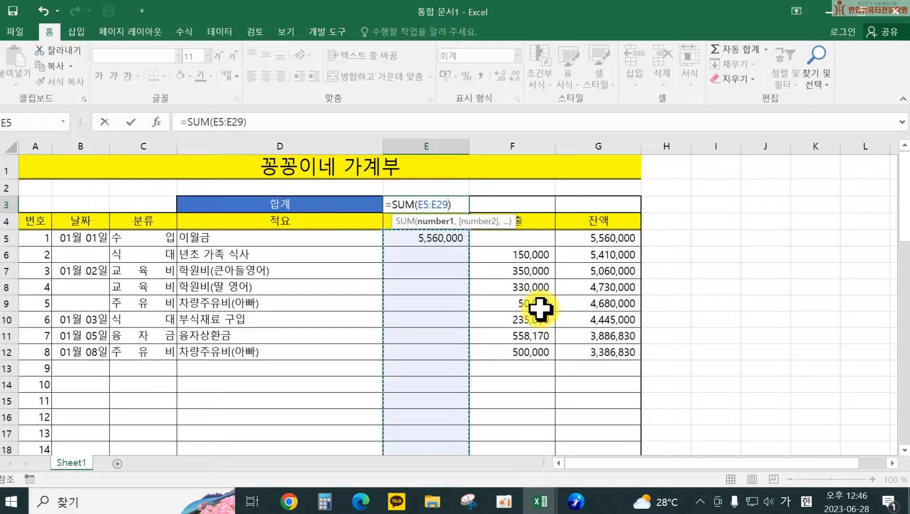
{"action": "key", "text": "Return"}
- Fill the SUM formula from E3 across to F3 and G3
{"action": "left_click", "coordinate": [443, 204]}
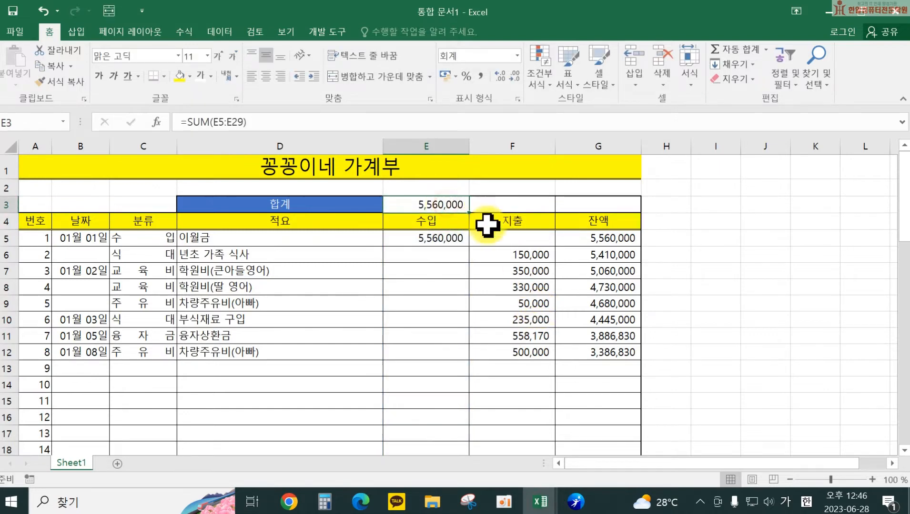
{"action": "left_click_drag", "start_coordinate": [470, 212], "coordinate": [607, 219]}
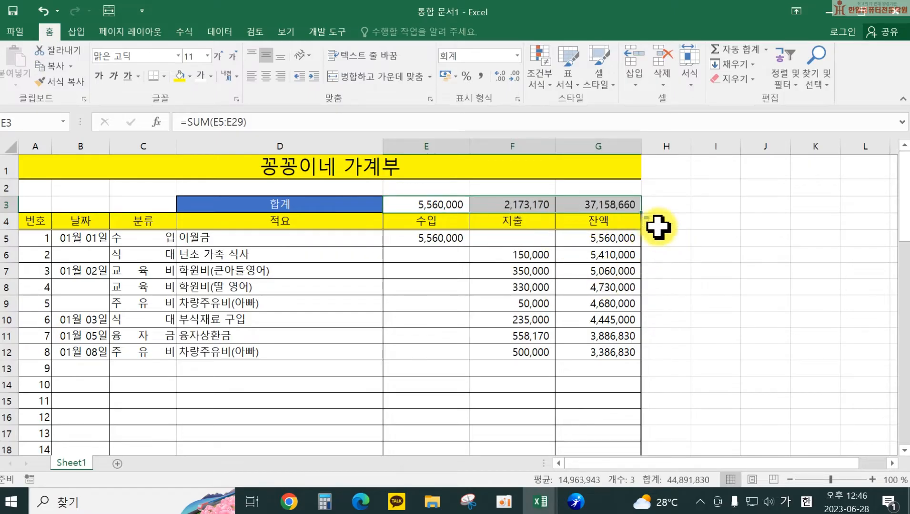
{"action": "left_click", "coordinate": [676, 270]}
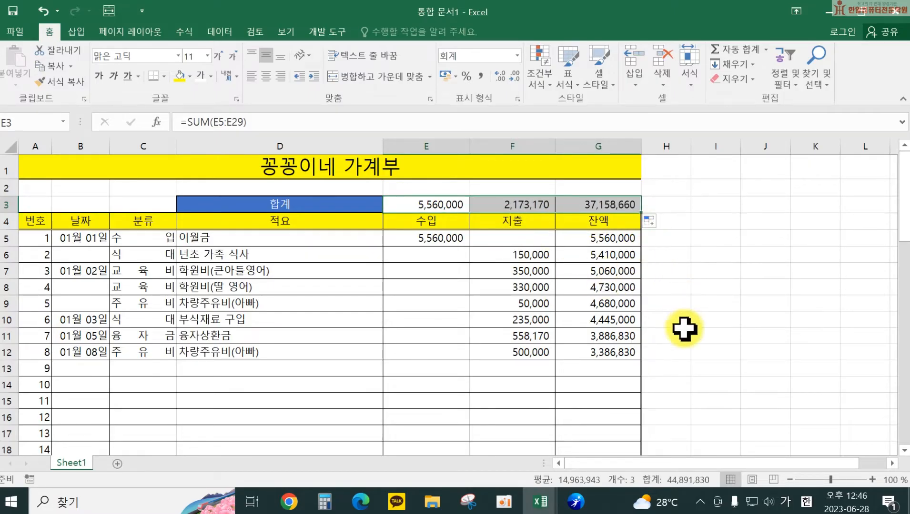
{"action": "left_click", "coordinate": [666, 336]}
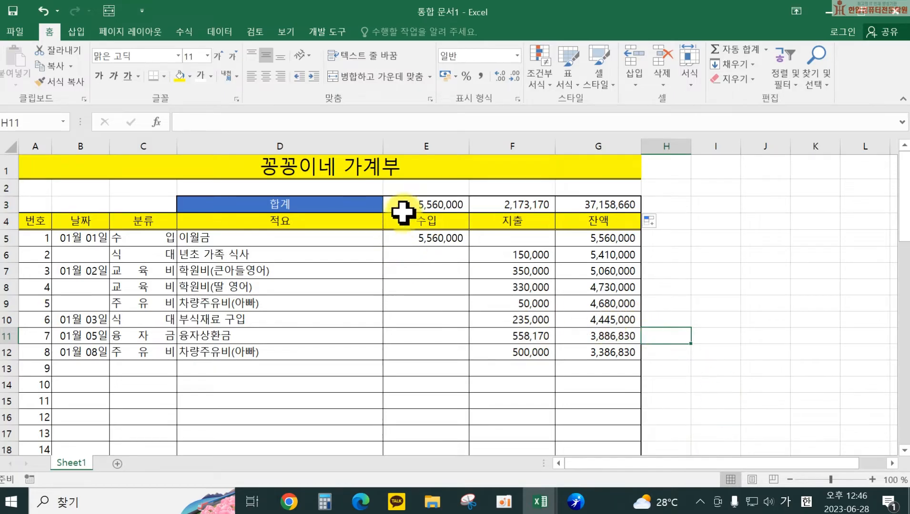
{"action": "left_click", "coordinate": [508, 304]}
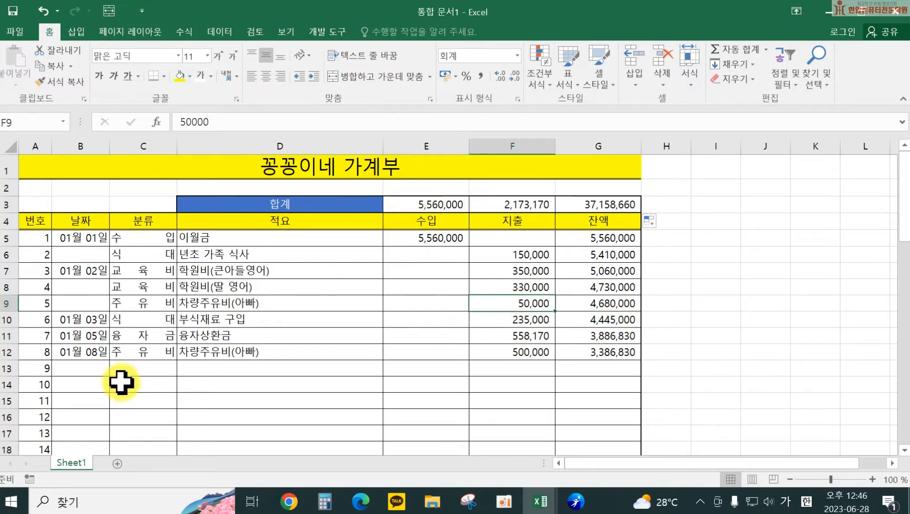
- Fill in row 13 with the category 식대, description 쌀,부식재료 and an expense of 255,000, leaving the date blank
{"action": "left_click", "coordinate": [100, 369]}
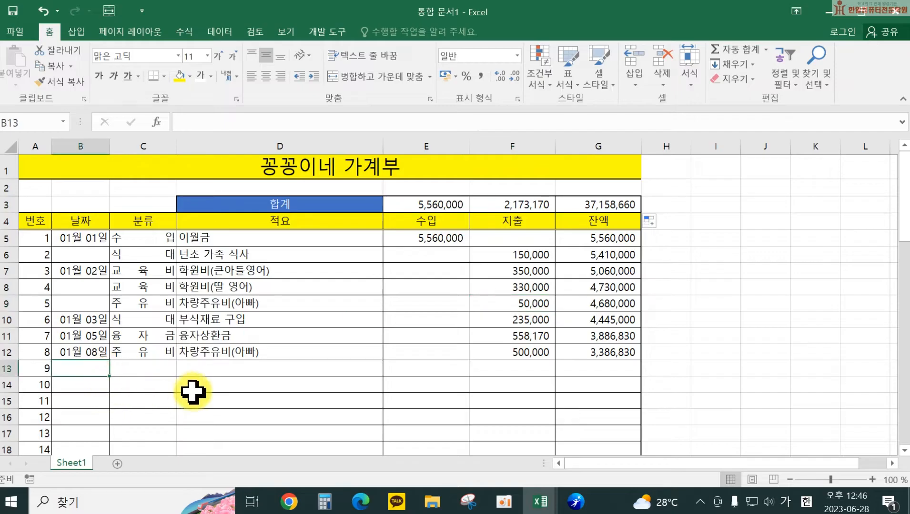
{"action": "left_click", "coordinate": [167, 366]}
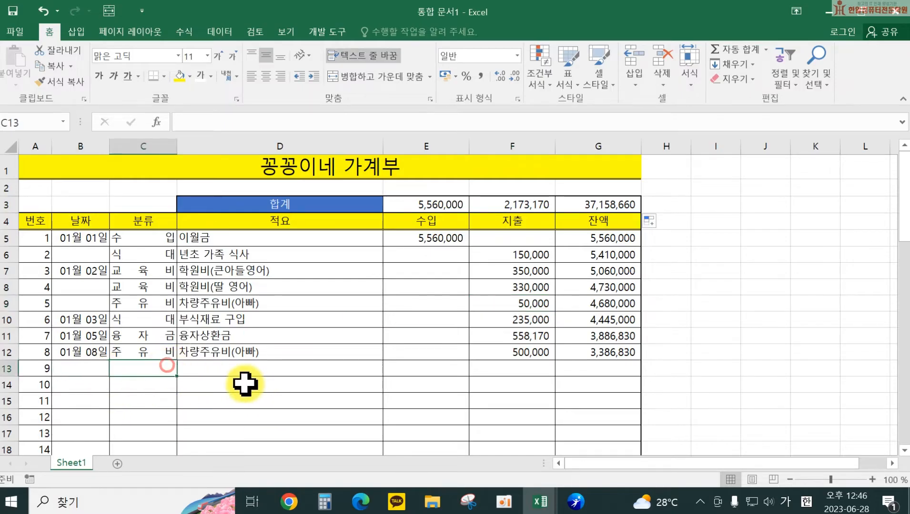
{"action": "type", "text": "ㅅ"}
{"action": "type", "text": "대"}
{"action": "key", "text": "Tab"}
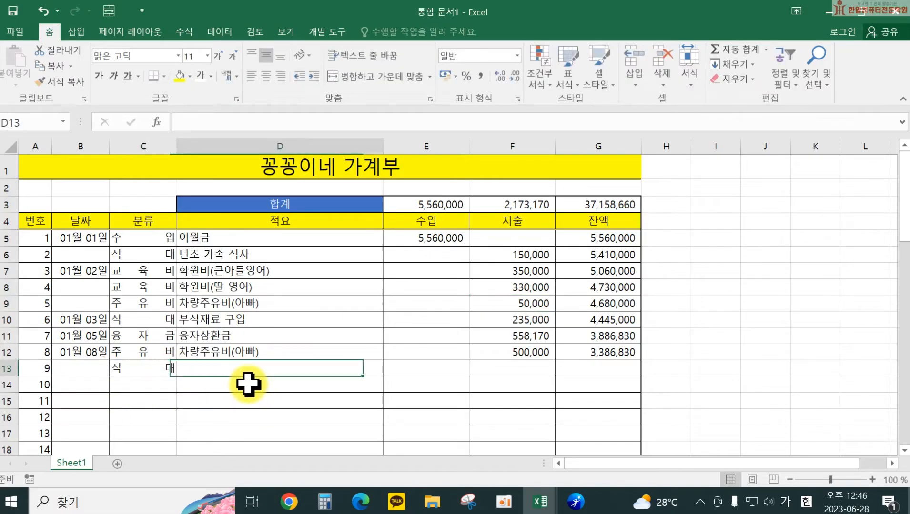
{"action": "type", "text": "ㅆ"}
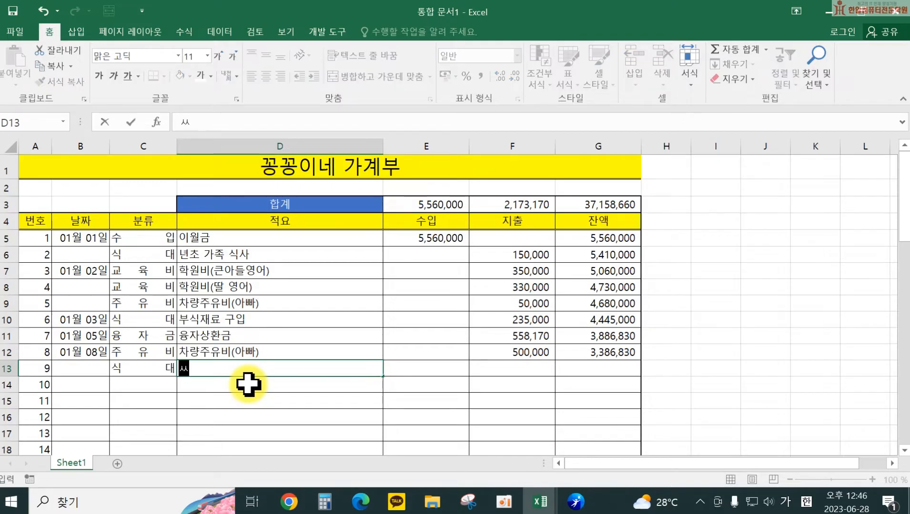
{"action": "type", "text": ",부식재료"}
{"action": "key", "text": "Tab"}
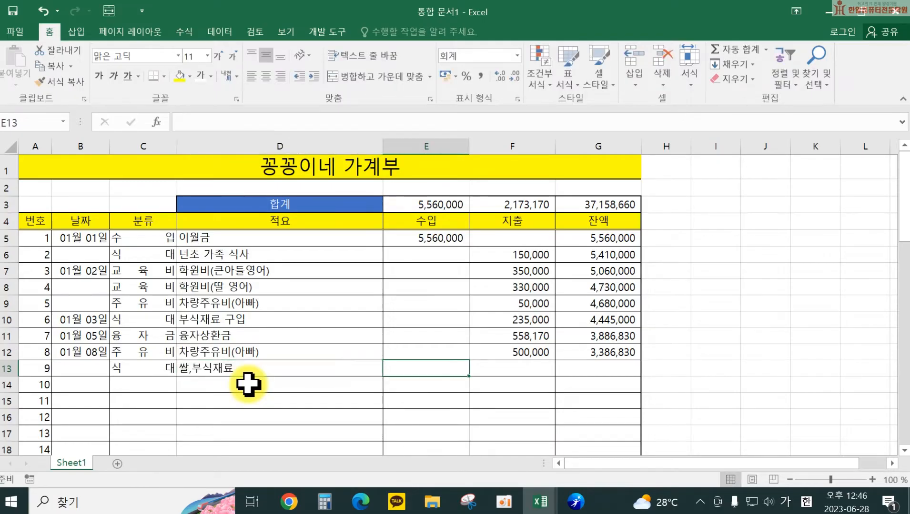
{"action": "key", "text": "Tab"}
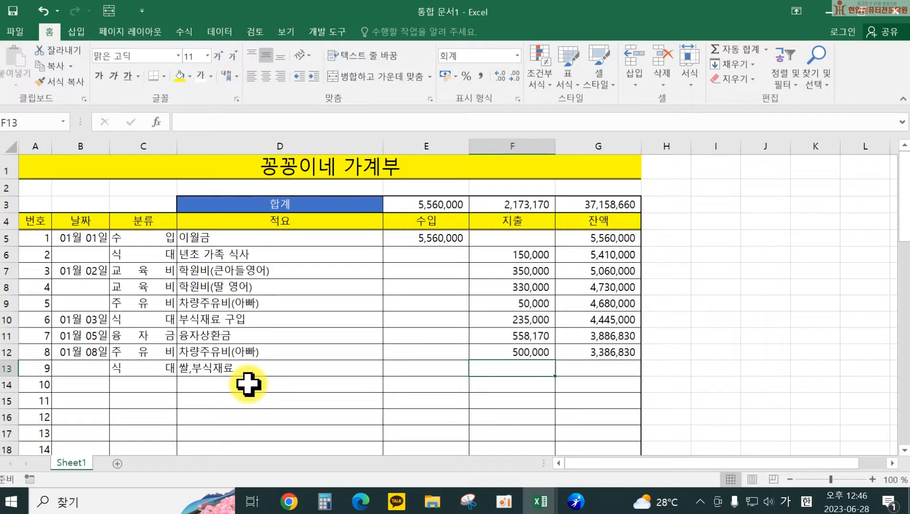
{"action": "type", "text": "255,000"}
{"action": "key", "text": "Return"}
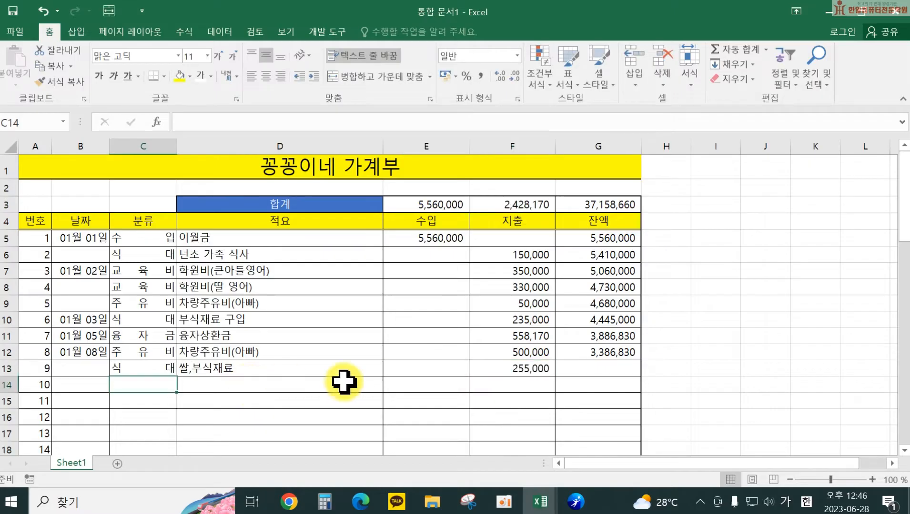
- Extend the running balance formula from G12 down to G13
{"action": "left_click", "coordinate": [608, 356]}
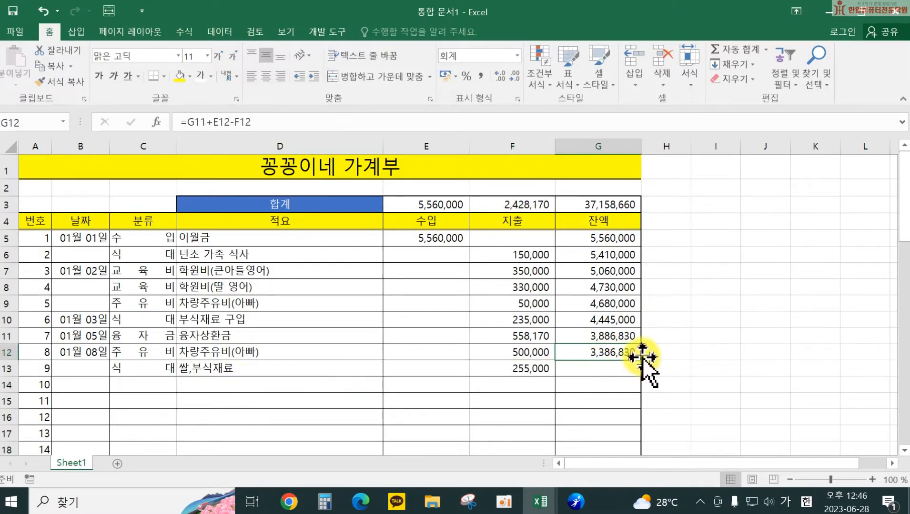
{"action": "left_click_drag", "start_coordinate": [644, 362], "coordinate": [642, 373]}
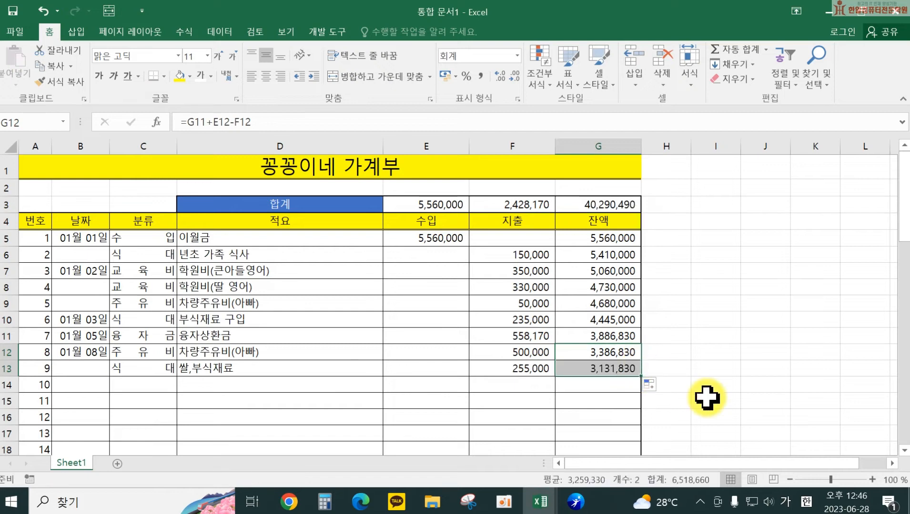
{"action": "left_click", "coordinate": [707, 398]}
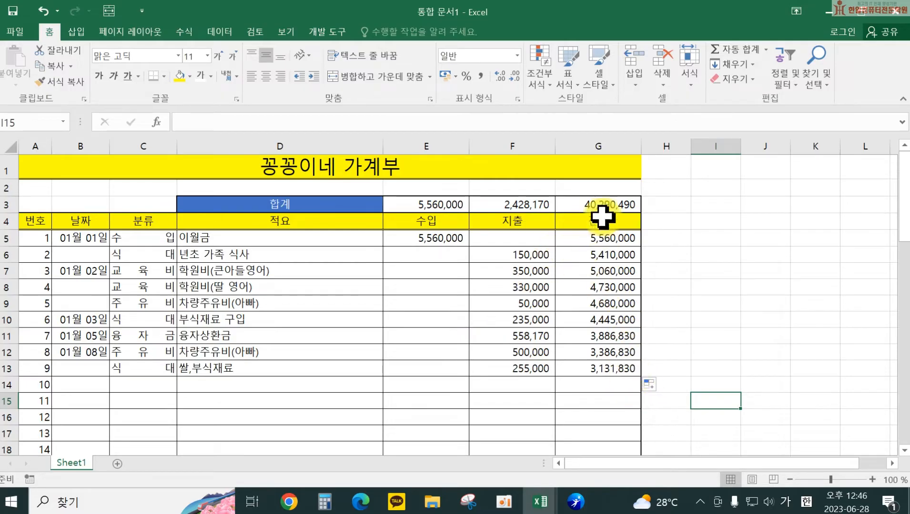
- Replace the balance total in G3 with the formula =E3-F3
{"action": "left_click", "coordinate": [589, 200]}
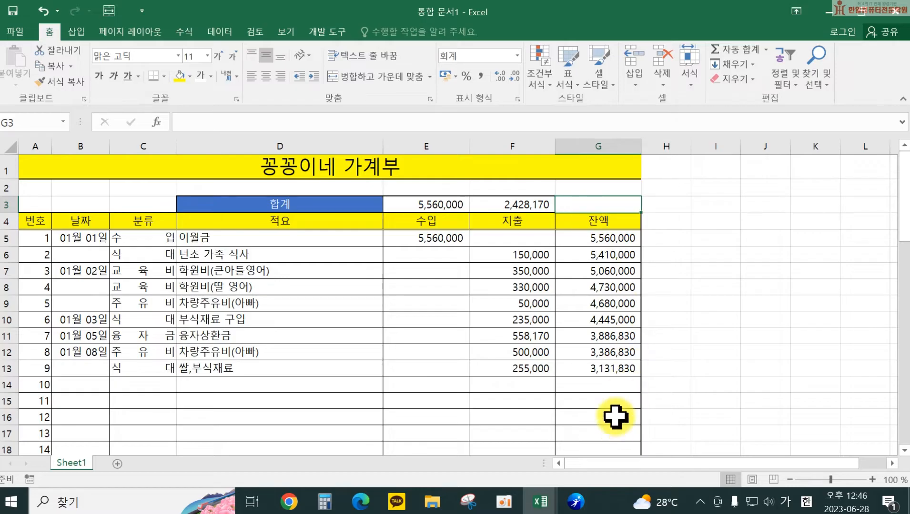
{"action": "scroll", "coordinate": [628, 412], "scroll_direction": "down", "scroll_amount": 3}
{"action": "scroll", "coordinate": [632, 411], "scroll_direction": "down", "scroll_amount": 2}
{"action": "scroll", "coordinate": [636, 405], "scroll_direction": "up", "scroll_amount": 5}
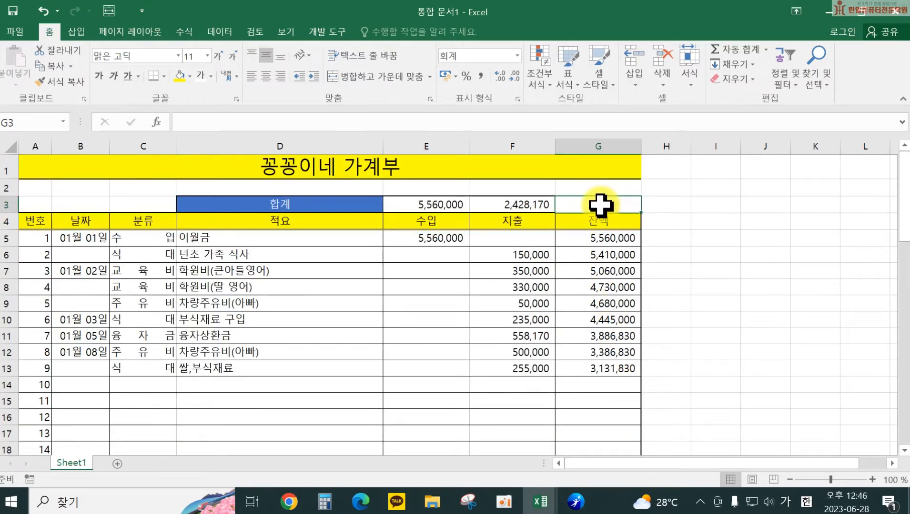
{"action": "type", "text": "="}
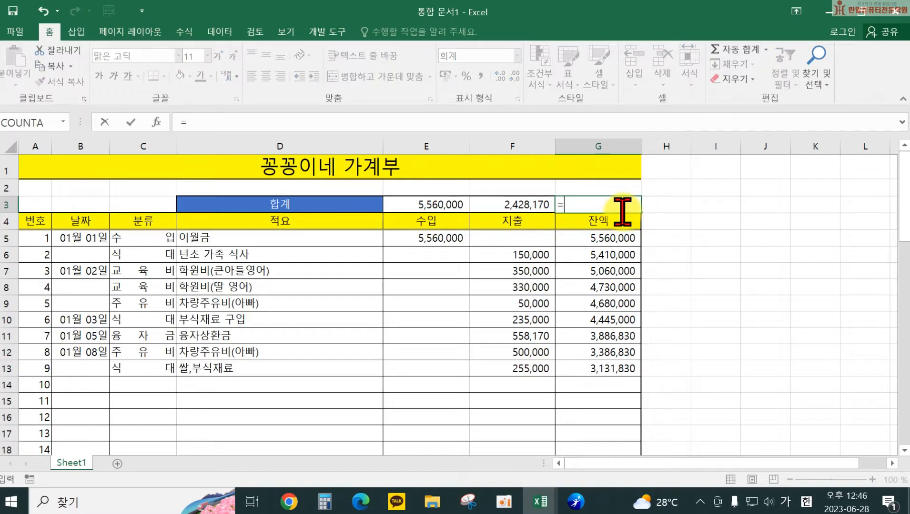
{"action": "left_click", "coordinate": [427, 204]}
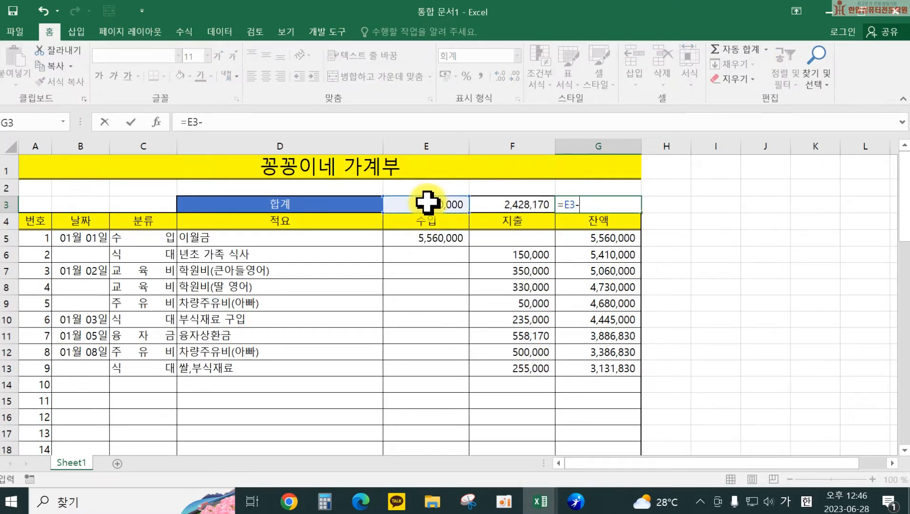
{"action": "type", "text": "-"}
{"action": "left_click", "coordinate": [526, 201]}
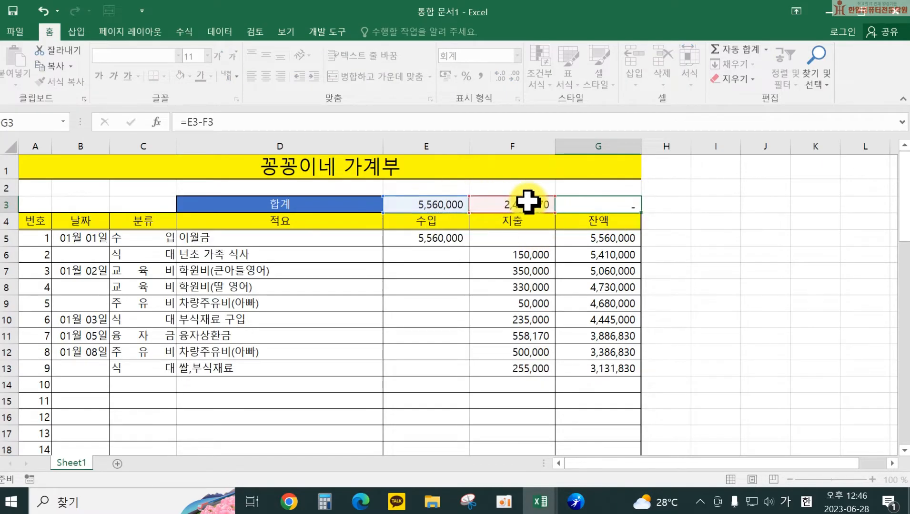
{"action": "key", "text": "Return"}
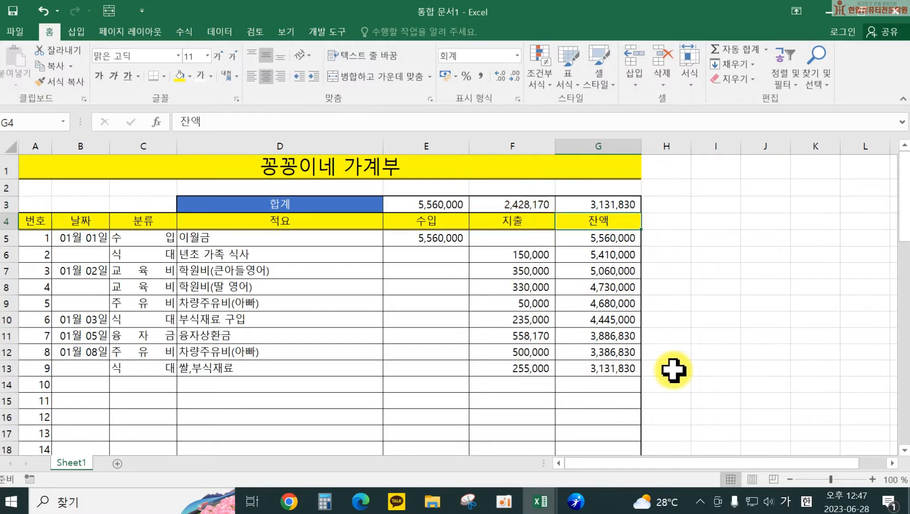
- Review the formulas behind the income, expense and balance totals in E3, F3 and G3
{"action": "left_click", "coordinate": [414, 204]}
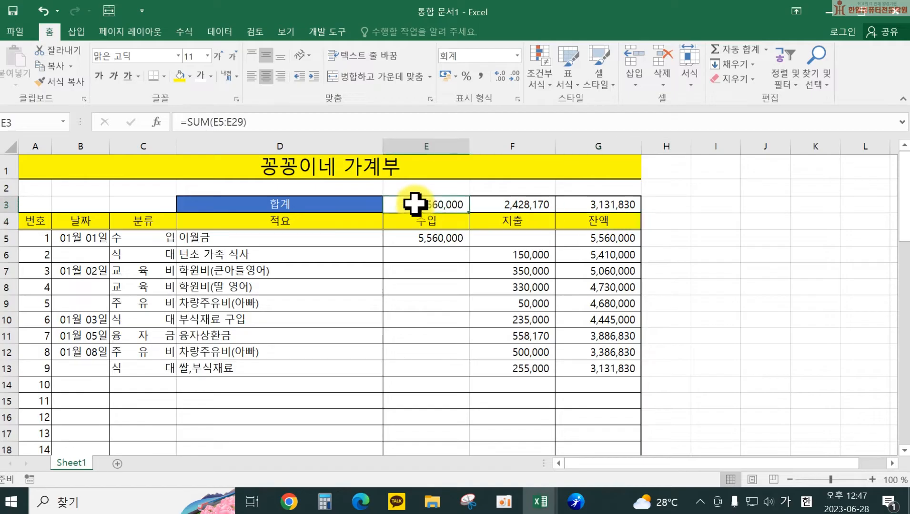
{"action": "left_click", "coordinate": [498, 204]}
{"action": "left_click", "coordinate": [591, 204]}
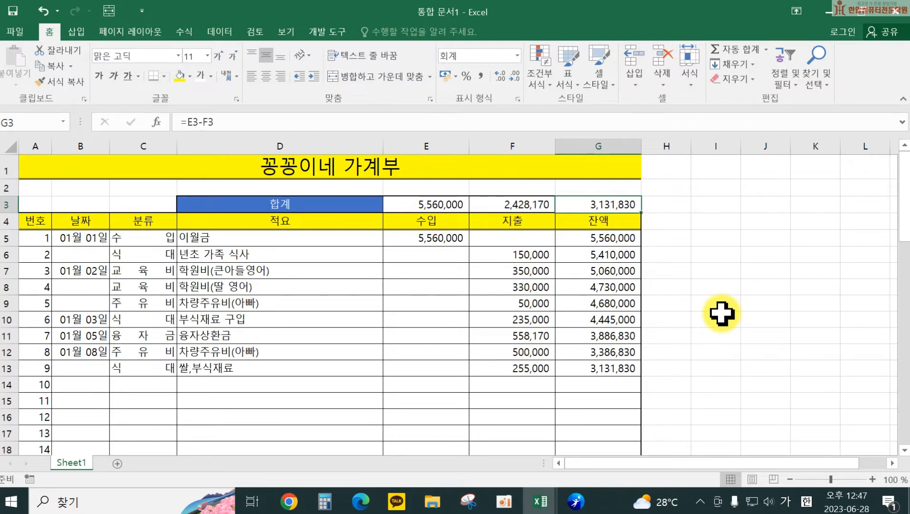
{"action": "scroll", "coordinate": [475, 363], "scroll_direction": "down", "scroll_amount": 1}
{"action": "scroll", "coordinate": [475, 363], "scroll_direction": "up", "scroll_amount": 1}
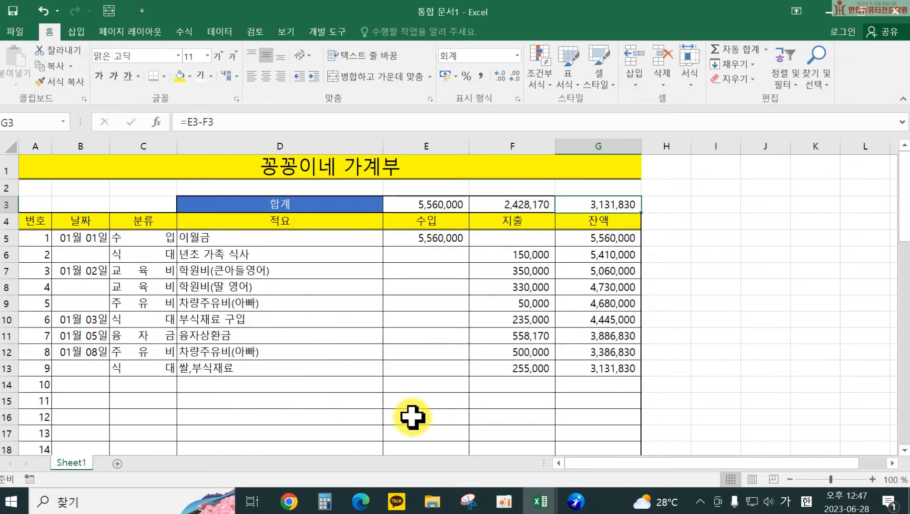
- Rename the ledger worksheet as 1월
{"action": "double_click", "coordinate": [62, 461]}
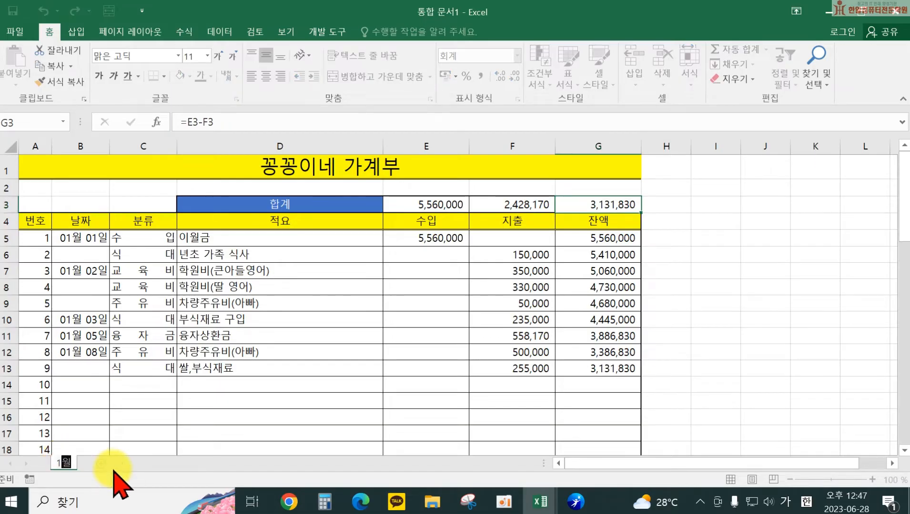
{"action": "type", "text": "1월"}
{"action": "key", "text": "Return"}
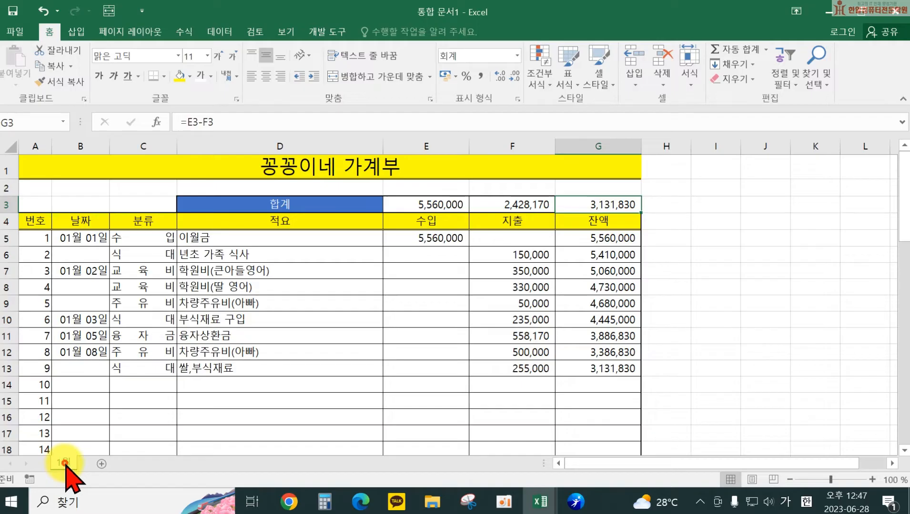
- Duplicate the 1월 worksheet directly after the original and rename the copy as 2월
{"action": "left_click_drag", "start_coordinate": [66, 464], "coordinate": [96, 466], "text": "ctrl"}
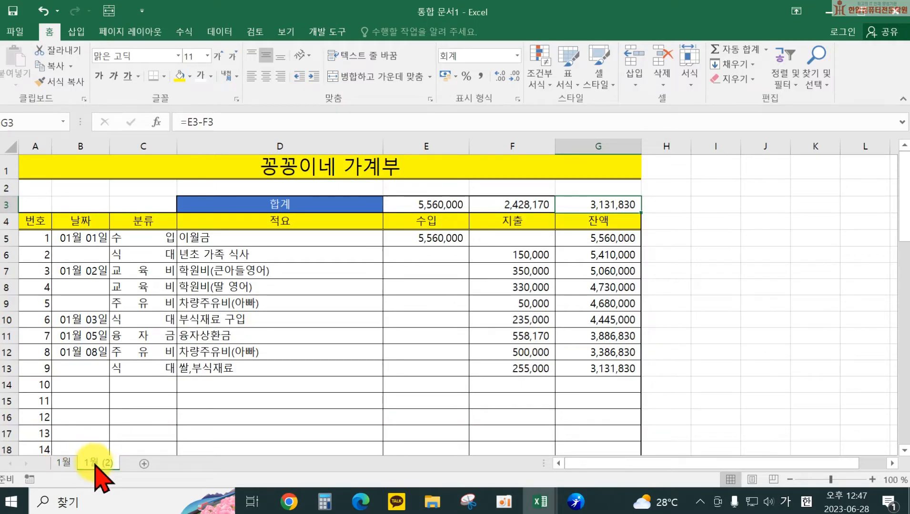
{"action": "double_click", "coordinate": [95, 464]}
{"action": "type", "text": "2"}
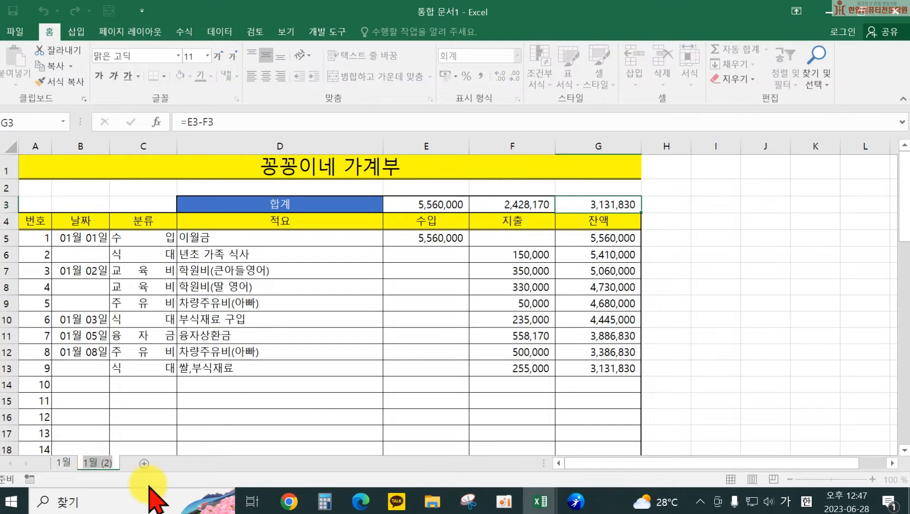
{"action": "type", "text": "월"}
{"action": "key", "text": "Return"}
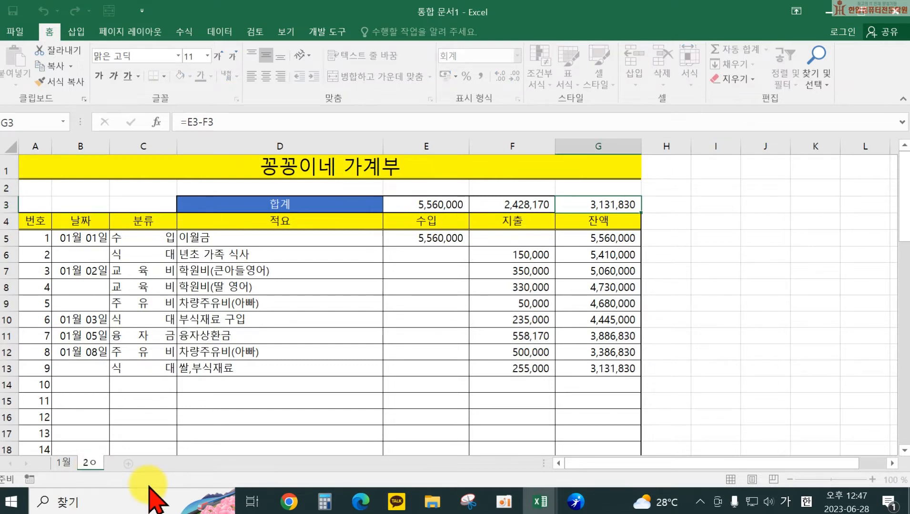
- Clear the copied entries in B5:F17 and the balance formulas in G7:G14 on the 2월 sheet
{"action": "left_click_drag", "start_coordinate": [72, 243], "coordinate": [480, 427]}
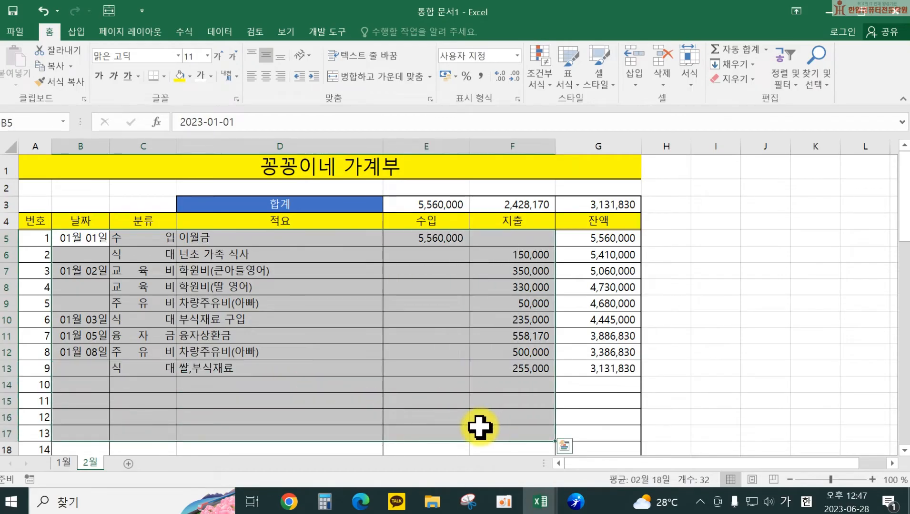
{"action": "key", "text": "Delete"}
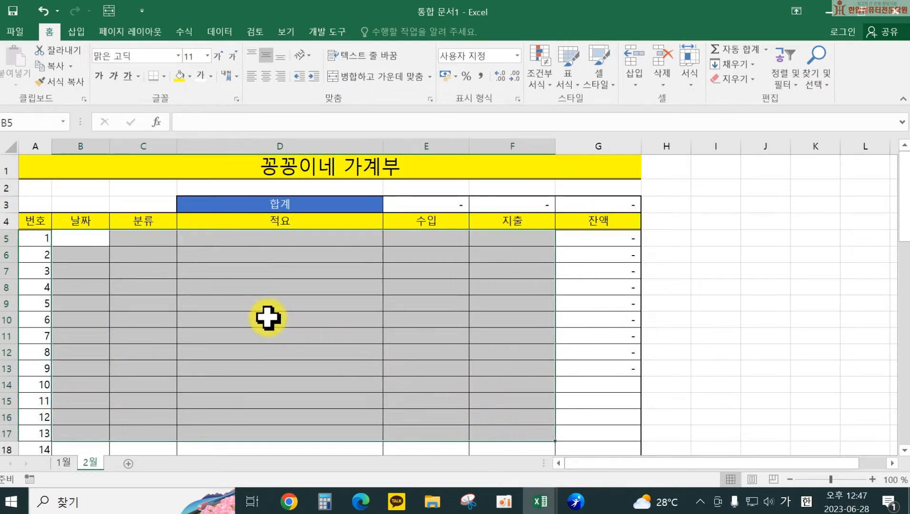
{"action": "left_click", "coordinate": [266, 317]}
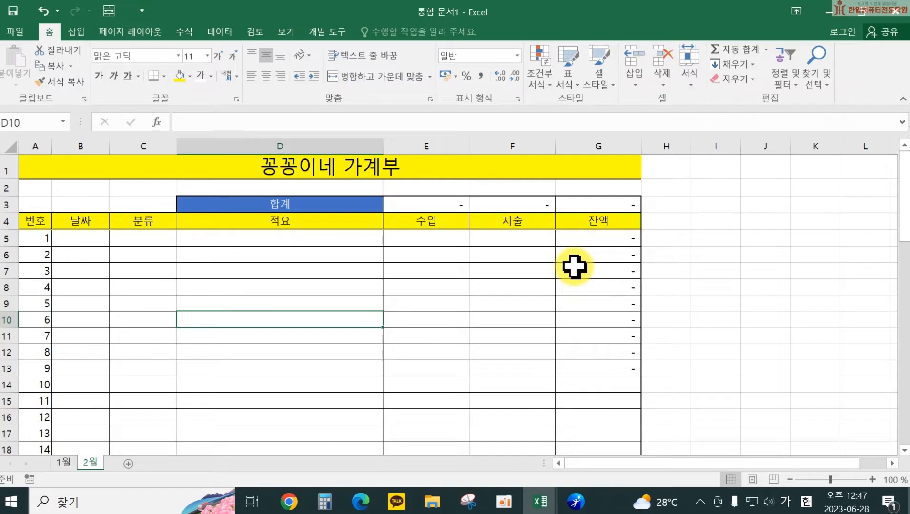
{"action": "left_click_drag", "start_coordinate": [574, 269], "coordinate": [581, 386]}
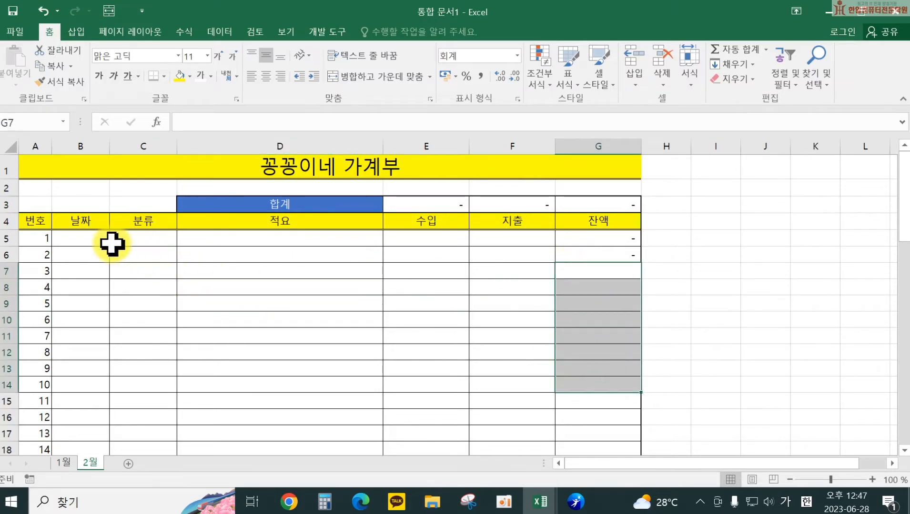
- Fill in row 5 of the 2월 sheet with the date 2/1, category 수입 and description 이월금
{"action": "left_click", "coordinate": [79, 239]}
{"action": "type", "text": "2/1"}
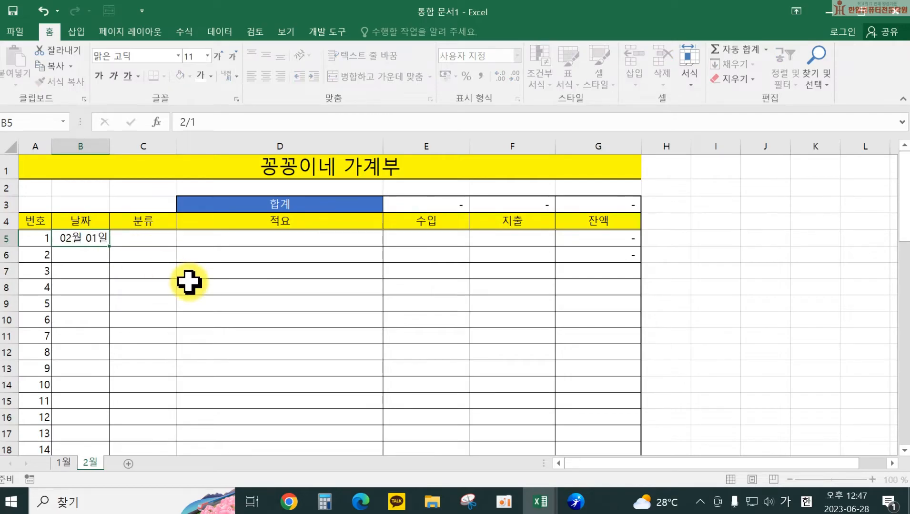
{"action": "key", "text": "Tab"}
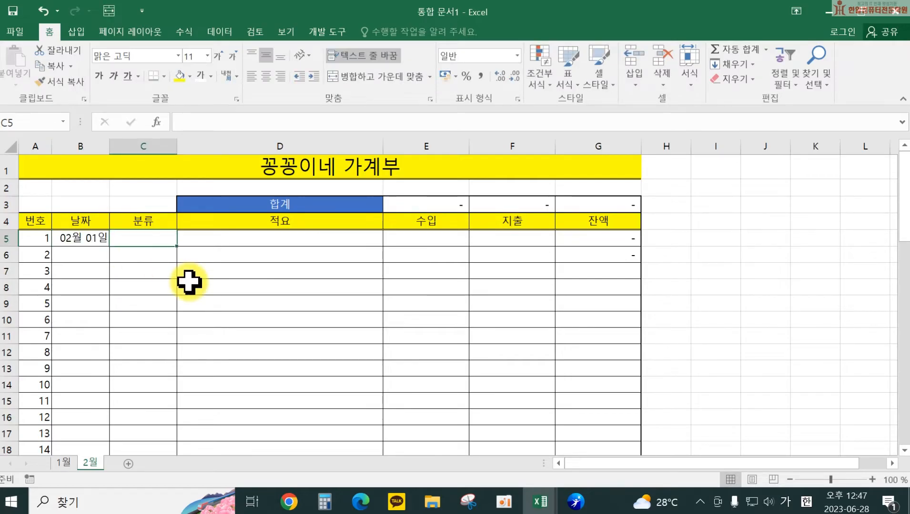
{"action": "type", "text": "수입"}
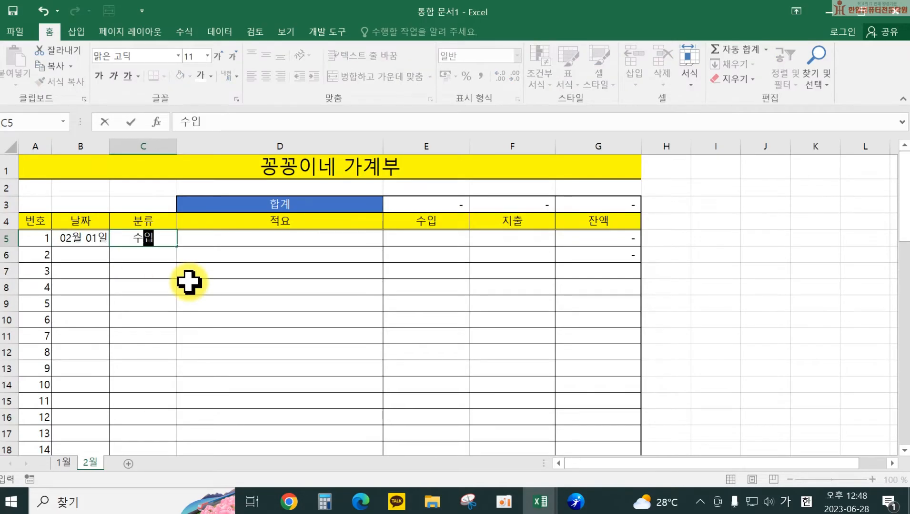
{"action": "key", "text": "Tab"}
{"action": "type", "text": "이월금"}
{"action": "key", "text": "Tab"}
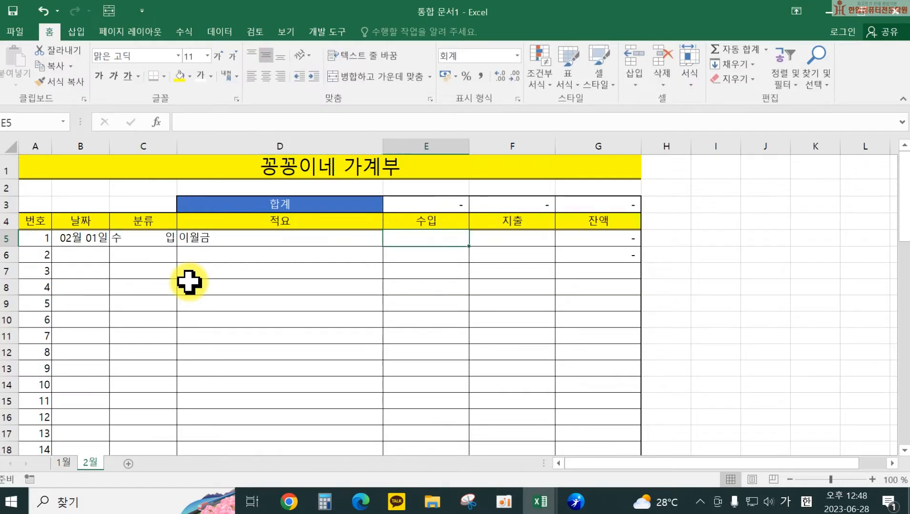
- Set the carried-over income in E5 of the 2월 sheet to the January balance total with ='1월'!G3
{"action": "left_click", "coordinate": [581, 240]}
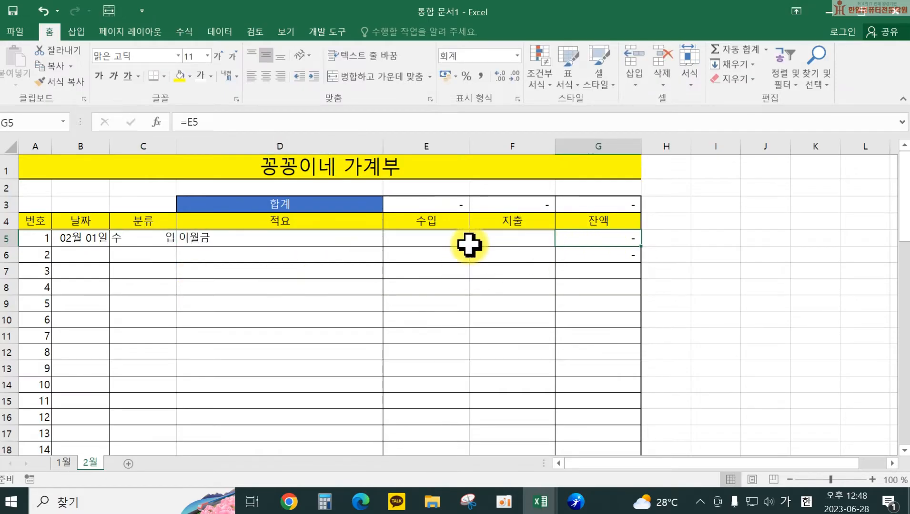
{"action": "left_click", "coordinate": [414, 241]}
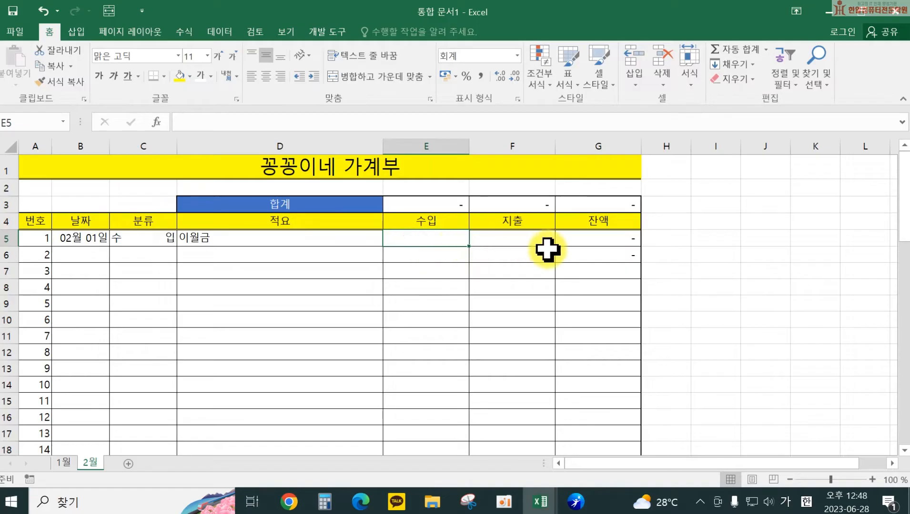
{"action": "type", "text": "="}
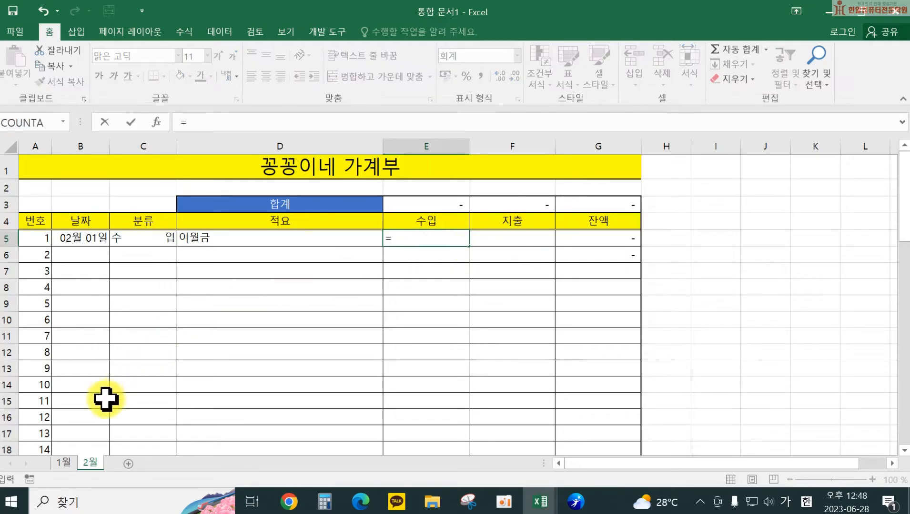
{"action": "left_click", "coordinate": [64, 463]}
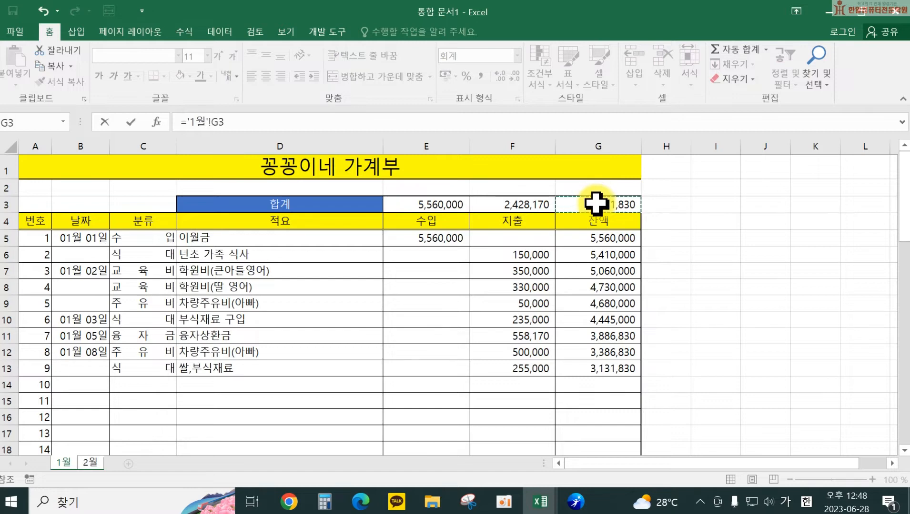
{"action": "key", "text": "Return"}
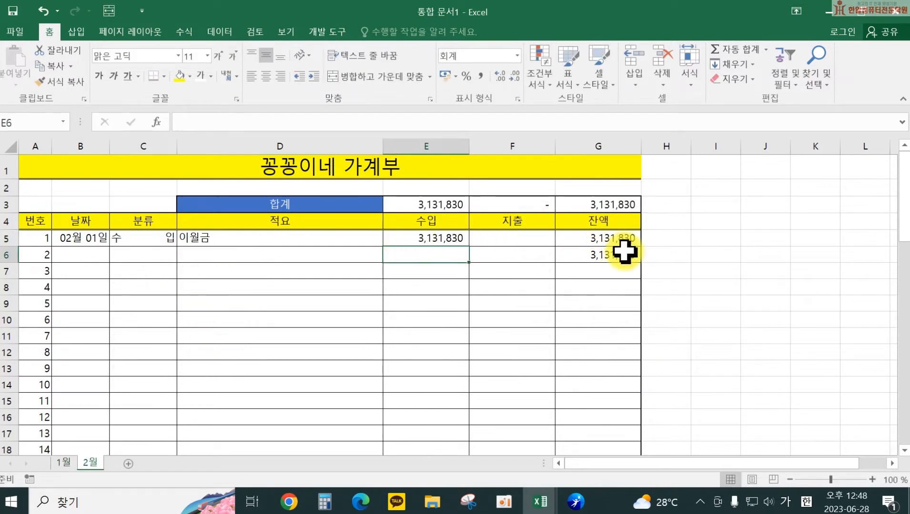
- Clear the remaining balance formulas in G5:G6 of the 2월 sheet
{"action": "left_click", "coordinate": [606, 238]}
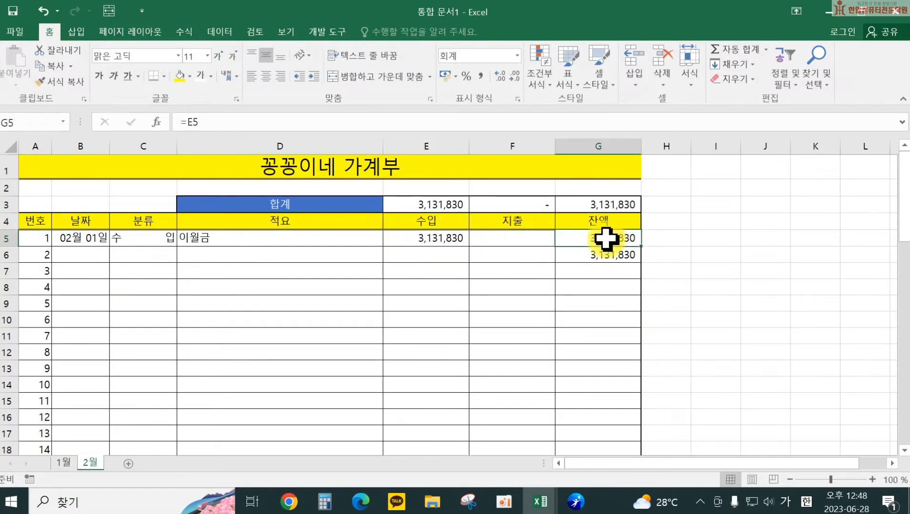
{"action": "left_click_drag", "start_coordinate": [604, 238], "coordinate": [605, 254]}
{"action": "key", "text": "Delete"}
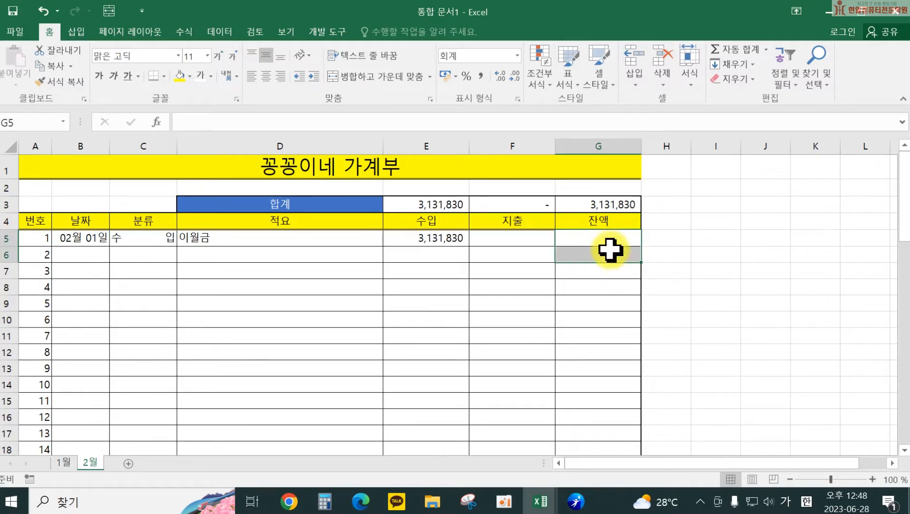
{"action": "left_click", "coordinate": [508, 252]}
- Clear E5 on the 2월 sheet and re-enter the carried-over income as ='1월'!G3
{"action": "left_click", "coordinate": [443, 241]}
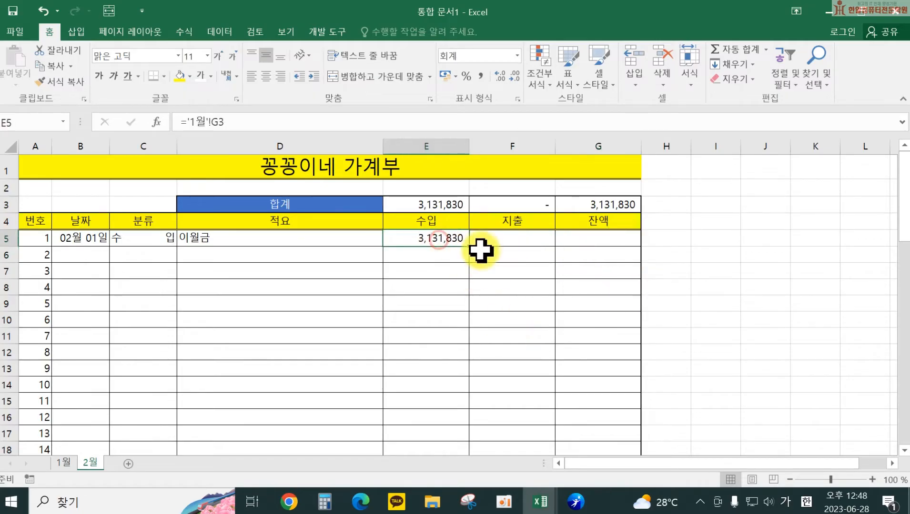
{"action": "key", "text": "Delete"}
{"action": "type", "text": "="}
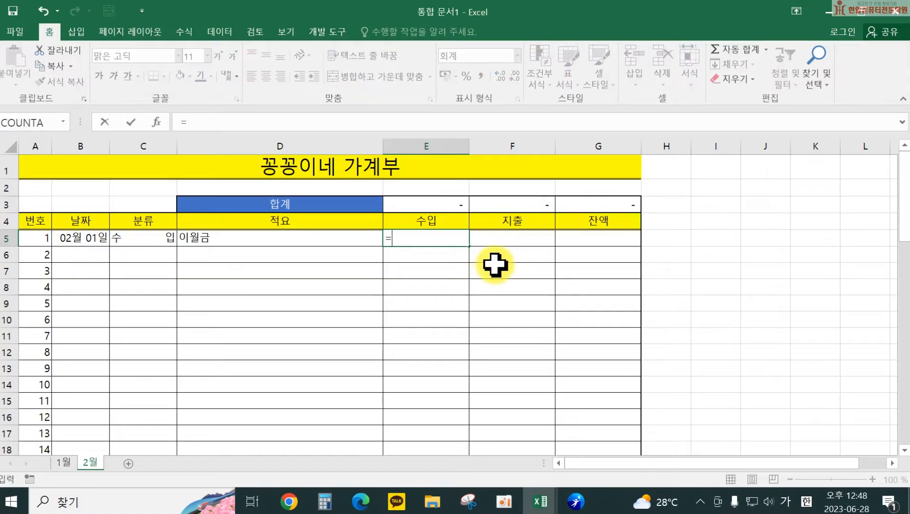
{"action": "left_click", "coordinate": [63, 462]}
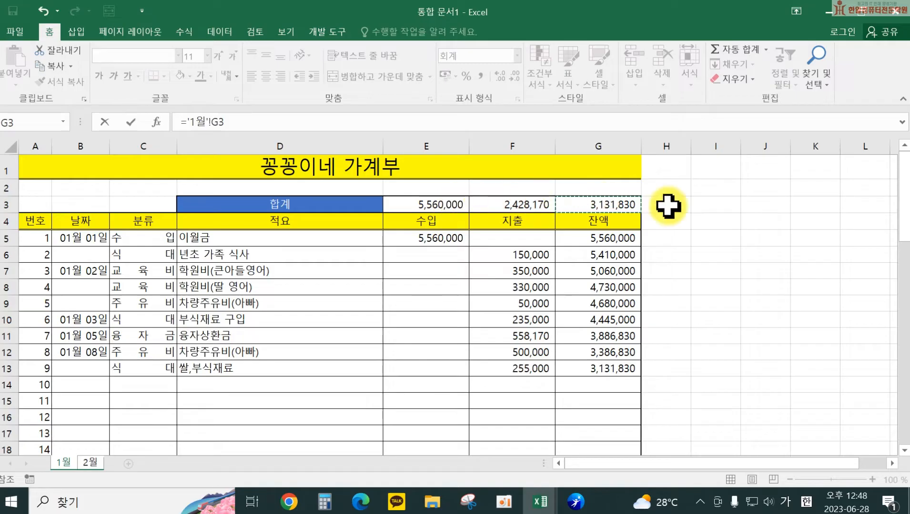
{"action": "key", "text": "Return"}
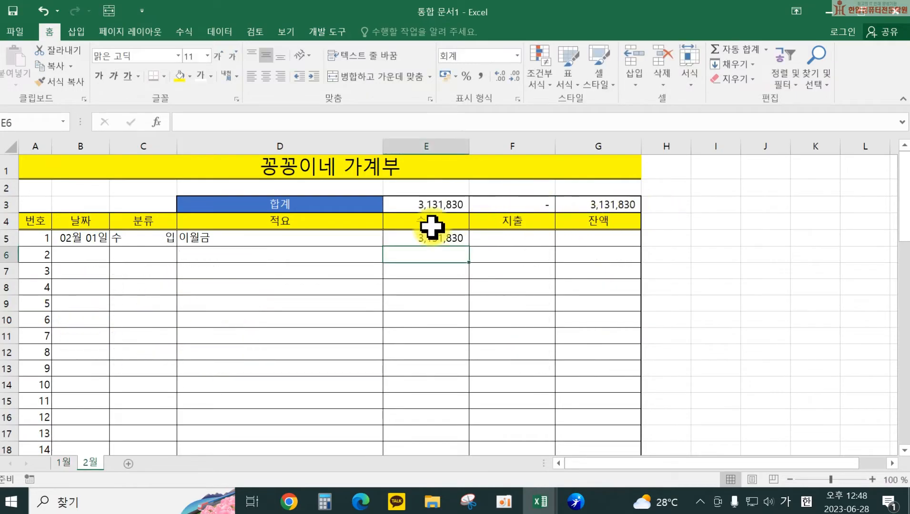
- Set the first balance in G5 of the 2월 sheet equal to the income in E5
{"action": "left_click", "coordinate": [593, 241]}
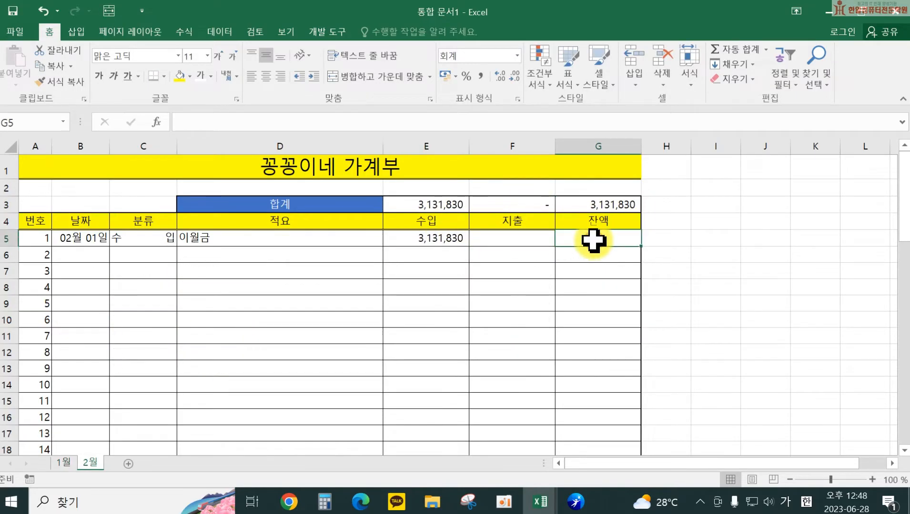
{"action": "type", "text": "="}
{"action": "left_click", "coordinate": [415, 237]}
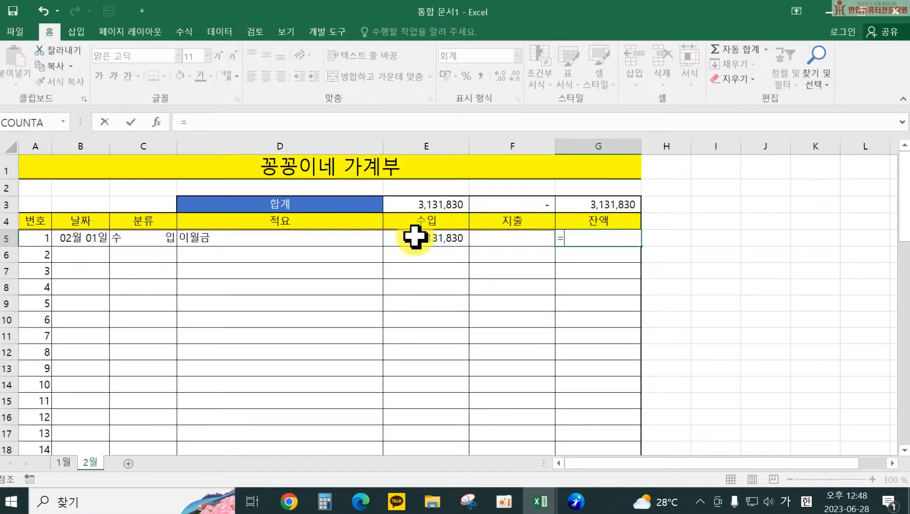
{"action": "key", "text": "Return"}
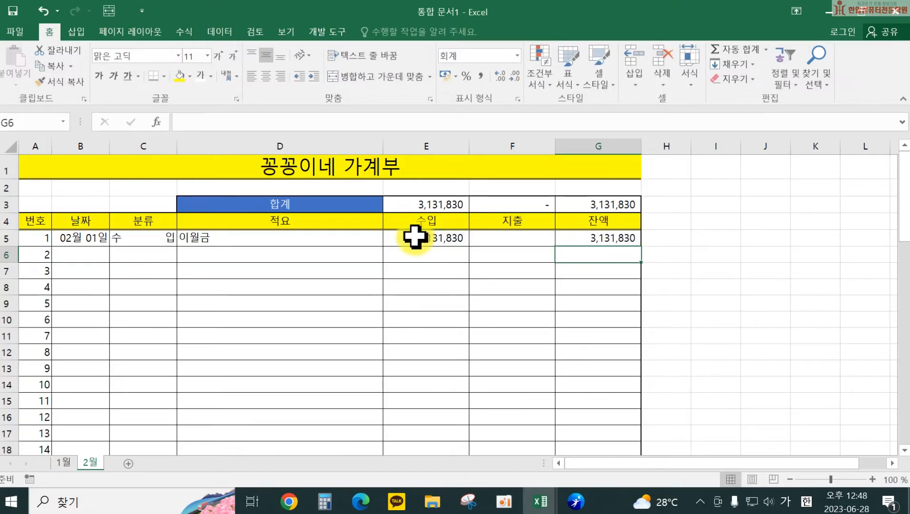
- Fill in row 6 of the 2월 sheet with date 2/1, category 경조비, description 축의금(아빠선배) and expense 100000
{"action": "left_click", "coordinate": [89, 254]}
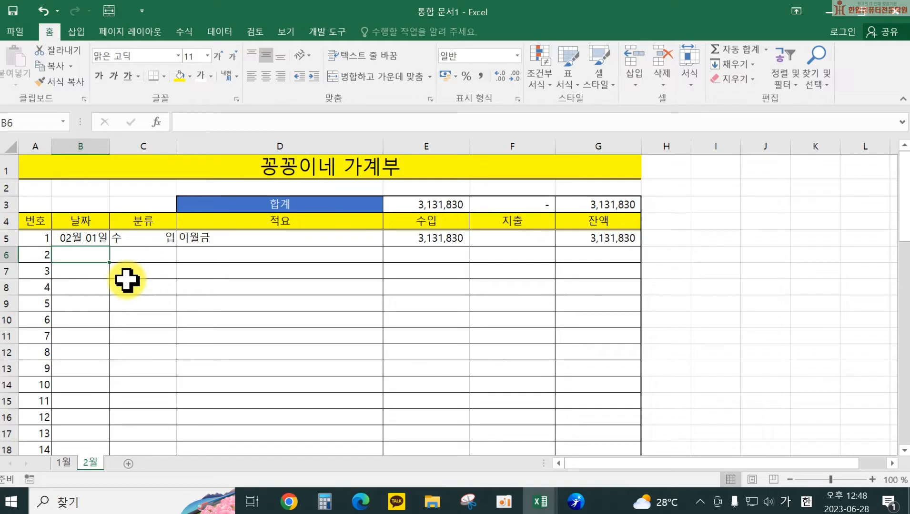
{"action": "type", "text": "2/1"}
{"action": "key", "text": "Tab"}
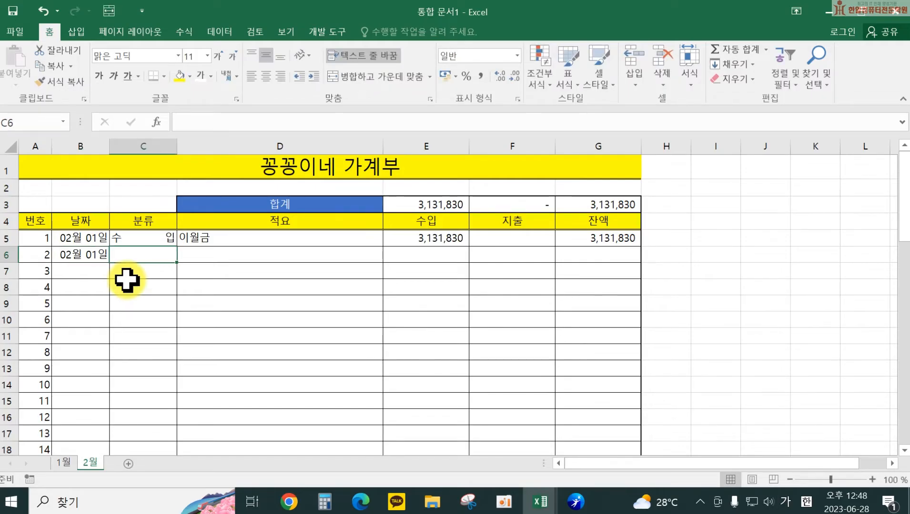
{"action": "type", "text": "경조"}
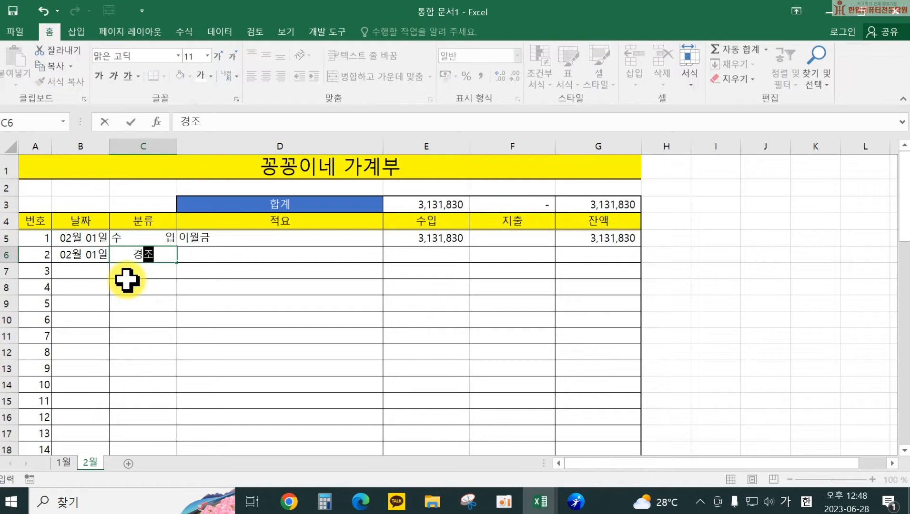
{"action": "type", "text": "비"}
{"action": "key", "text": "Tab"}
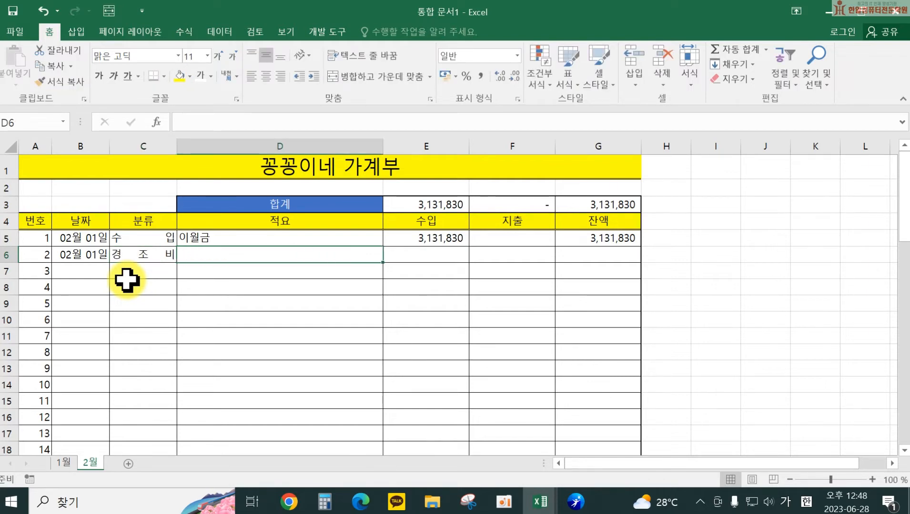
{"action": "type", "text": "축의금(아빠선배"}
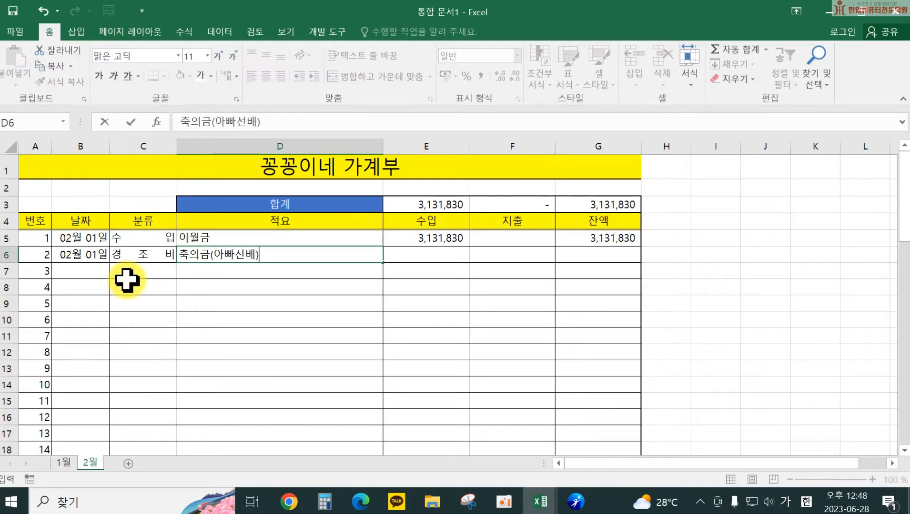
{"action": "key", "text": "Tab"}
{"action": "left_click", "coordinate": [494, 257]}
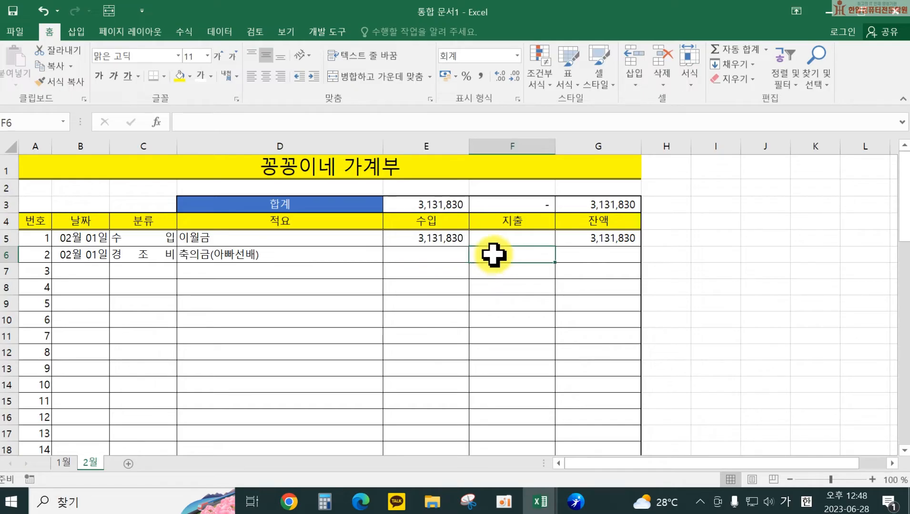
{"action": "type", "text": "100000"}
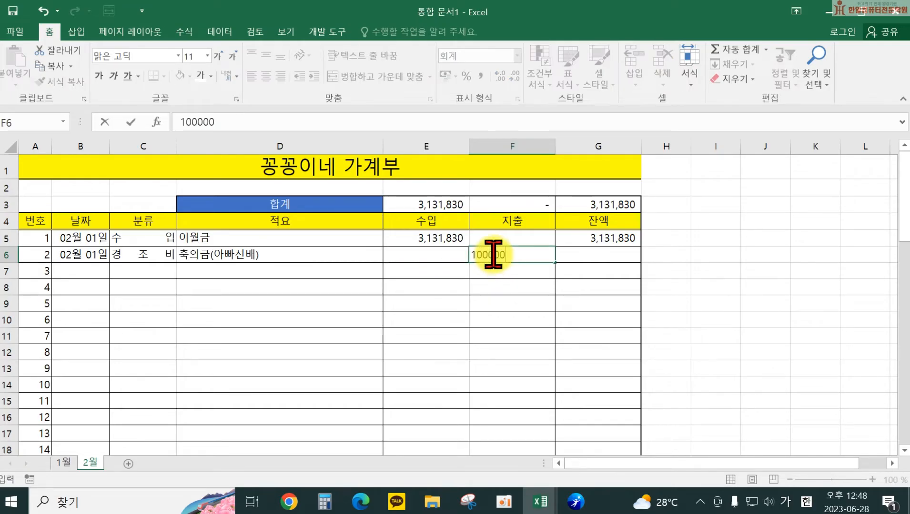
{"action": "key", "text": "Return"}
- Calculate the running balance in G6 of the 2월 sheet with =G5+E6-F6
{"action": "left_click", "coordinate": [599, 256]}
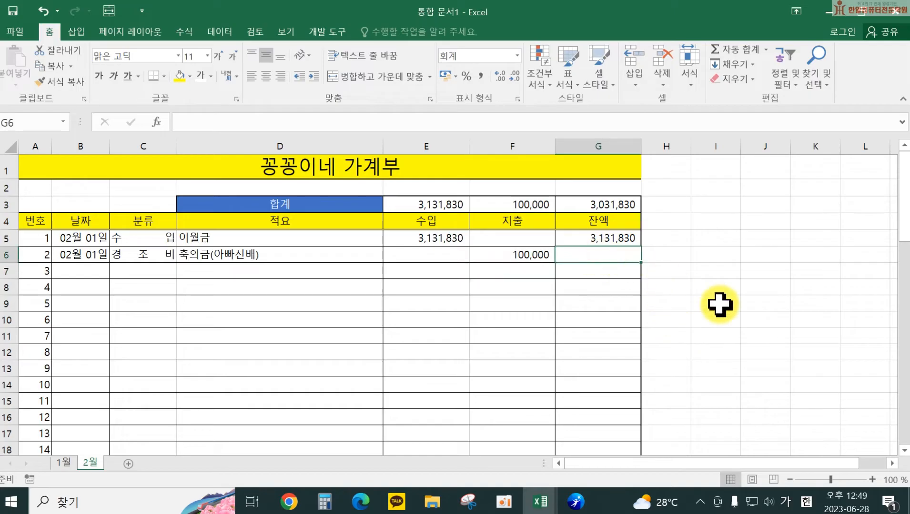
{"action": "type", "text": "="}
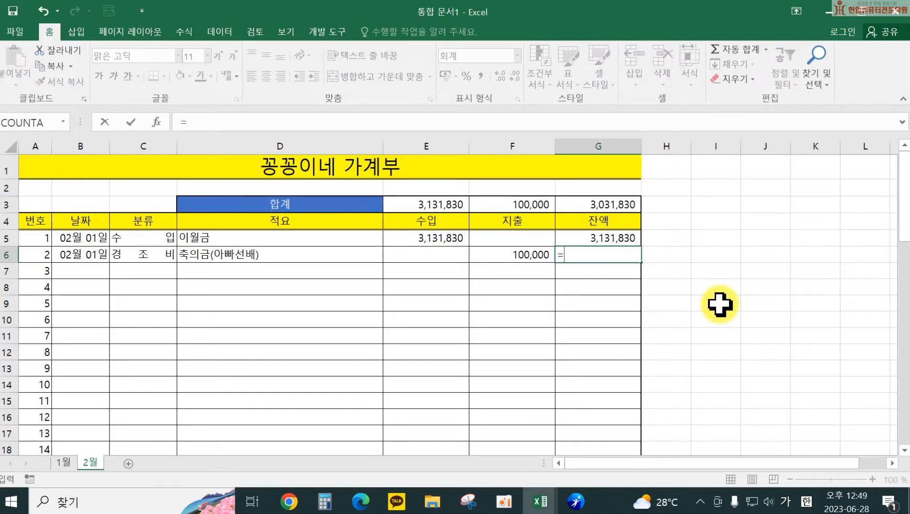
{"action": "left_click", "coordinate": [603, 237]}
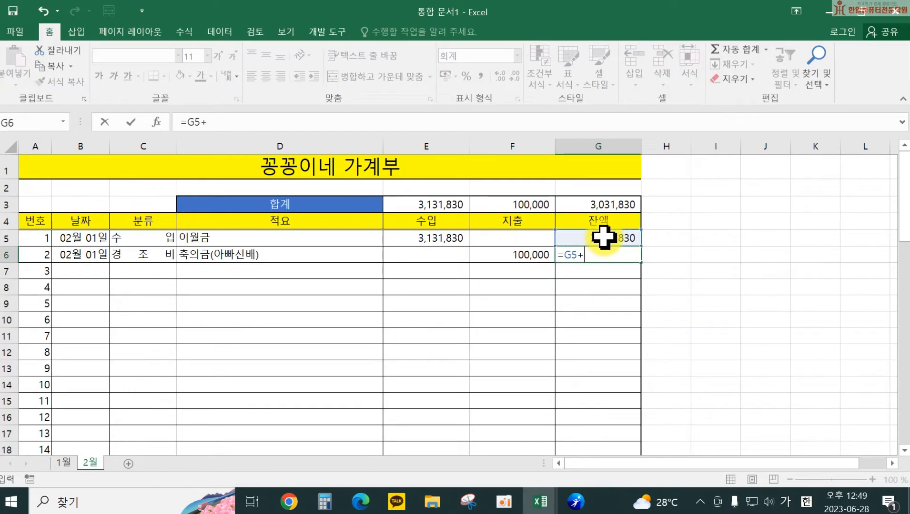
{"action": "type", "text": "+"}
{"action": "left_click", "coordinate": [448, 255]}
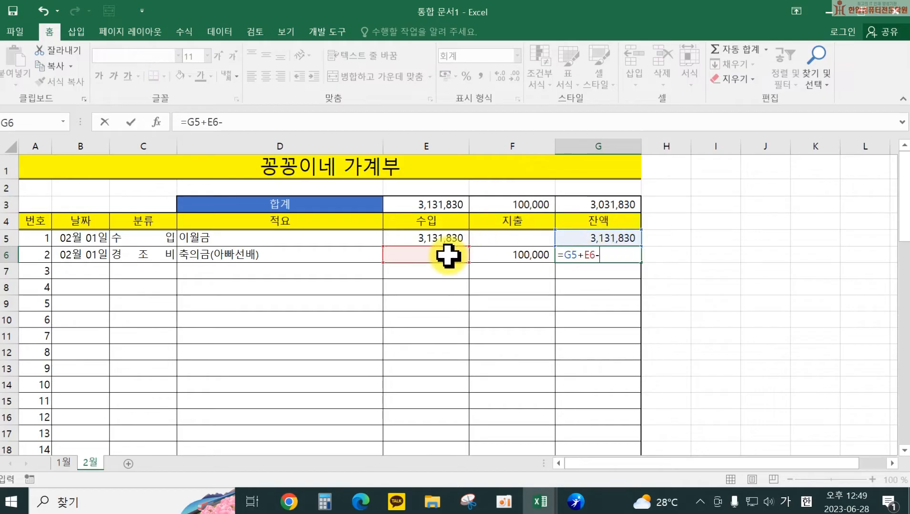
{"action": "type", "text": "-"}
{"action": "left_click", "coordinate": [519, 257]}
{"action": "key", "text": "Return"}
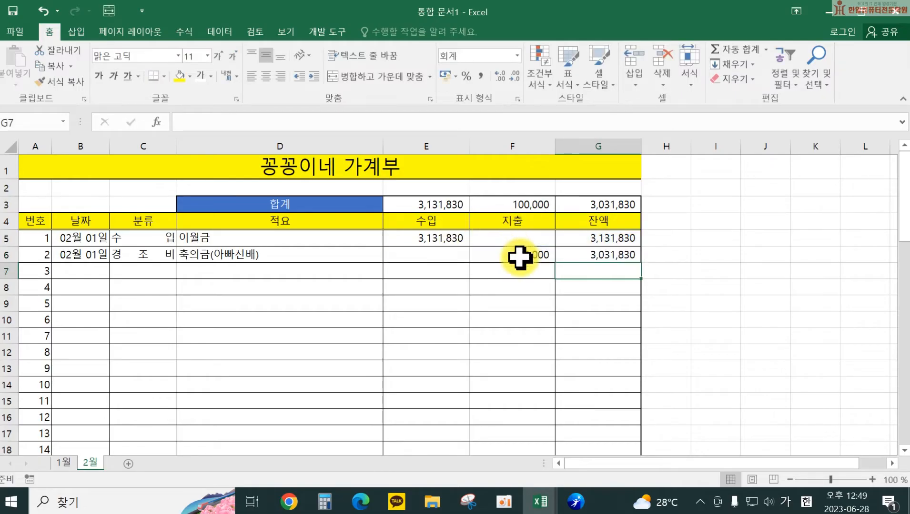
{"action": "left_click", "coordinate": [747, 303]}
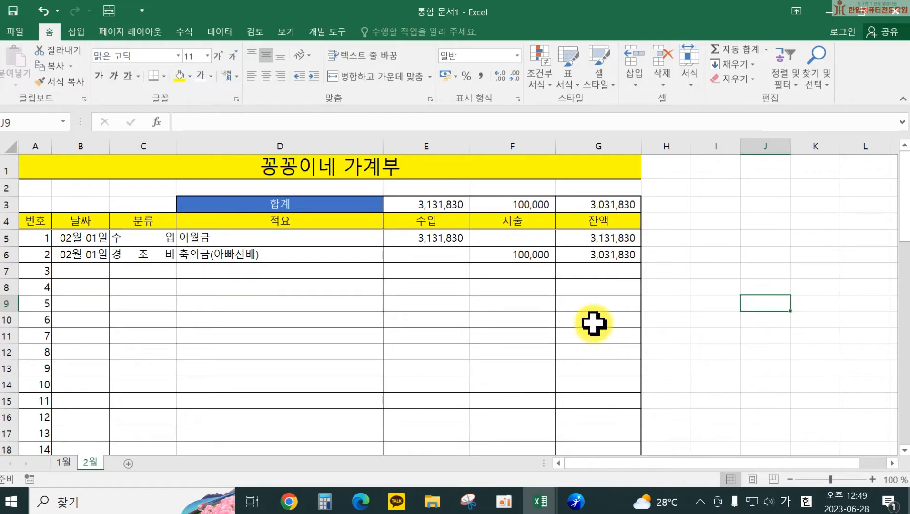
- List the categories 수입, 식대, 교육비 and 융자금 in I5:I8 of the 1월 sheet
{"action": "left_click", "coordinate": [65, 462]}
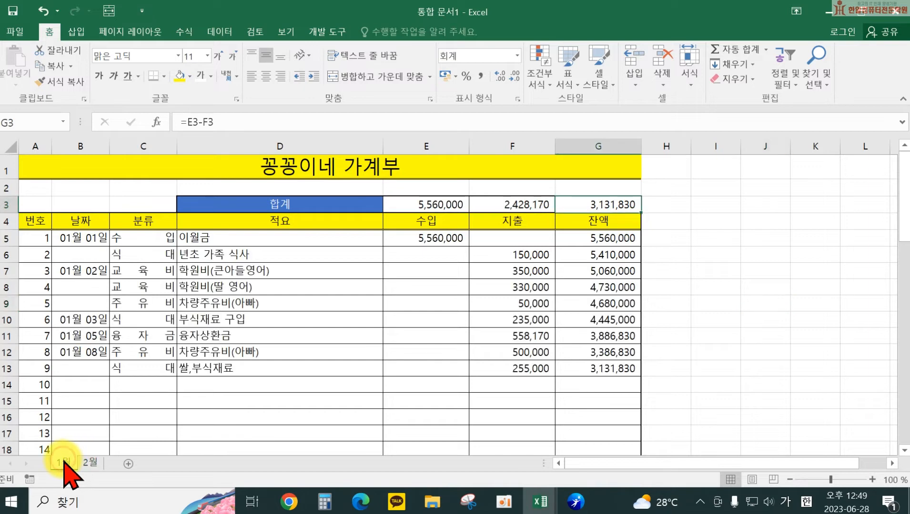
{"action": "left_click", "coordinate": [713, 241]}
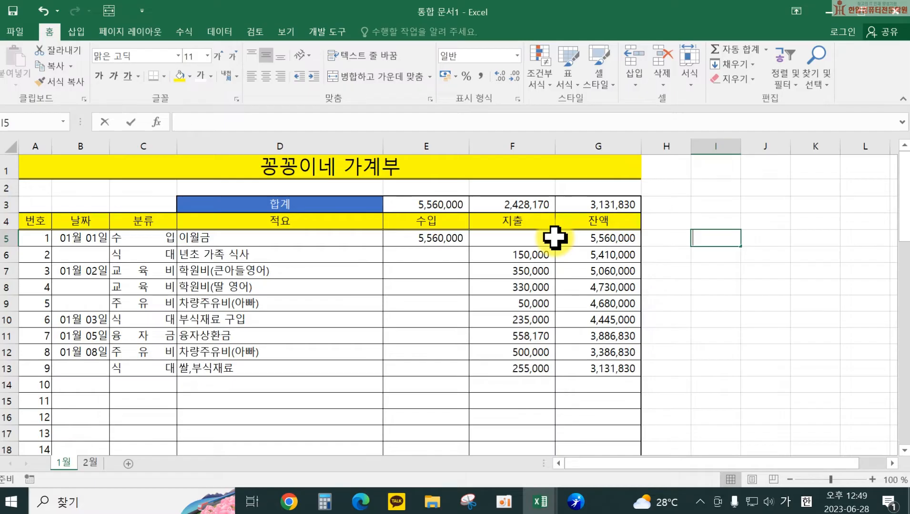
{"action": "type", "text": "수입"}
{"action": "key", "text": "Return"}
{"action": "type", "text": "식ㄷ"}
{"action": "key", "text": "Return"}
{"action": "type", "text": "교육비"}
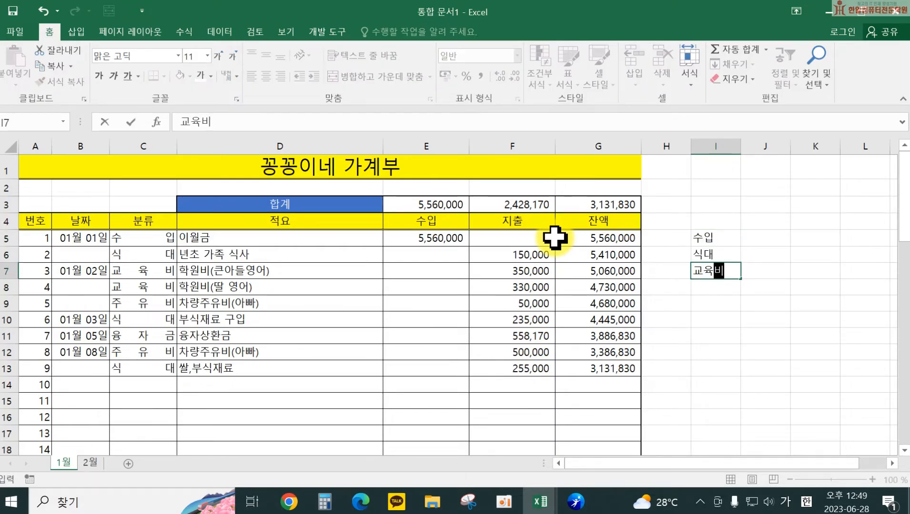
{"action": "key", "text": "Return"}
{"action": "type", "text": "ㅇ"}
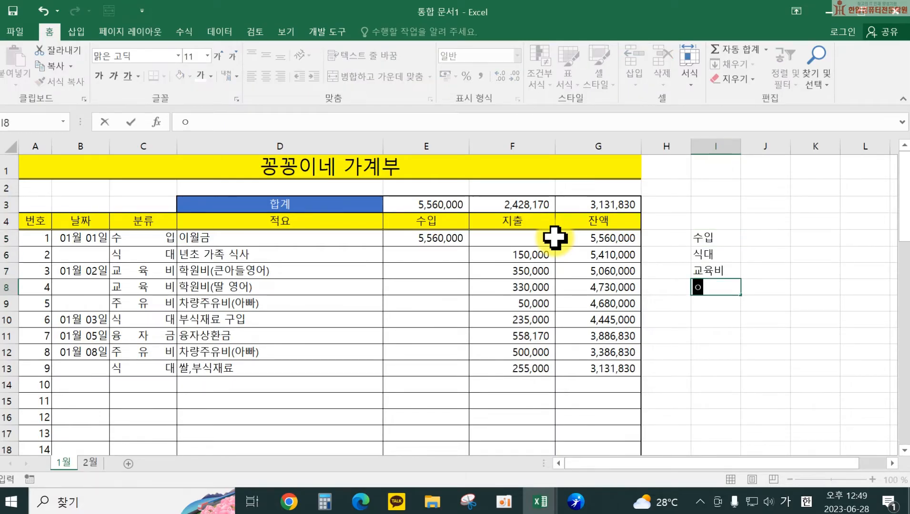
{"action": "type", "text": "자금"}
{"action": "key", "text": "Return"}
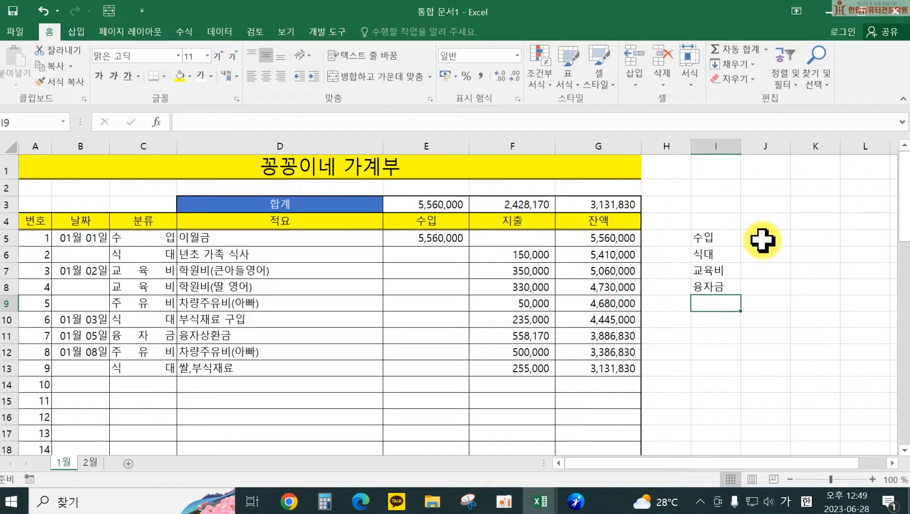
- Add the heading 합계 in J4 and apply all borders to the summary table I4:J8
{"action": "left_click", "coordinate": [766, 223]}
{"action": "type", "text": "ㅎ"}
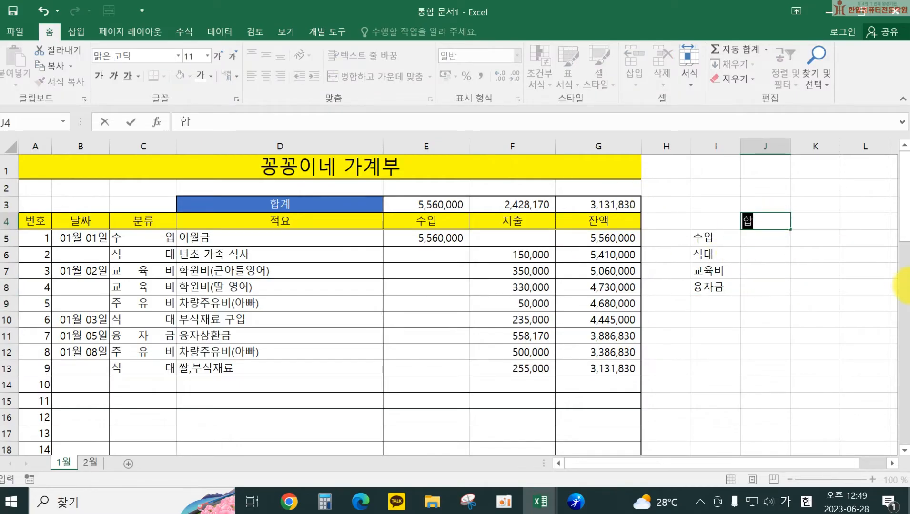
{"action": "type", "text": "계"}
{"action": "key", "text": "Return"}
{"action": "left_click_drag", "start_coordinate": [706, 218], "coordinate": [773, 293]}
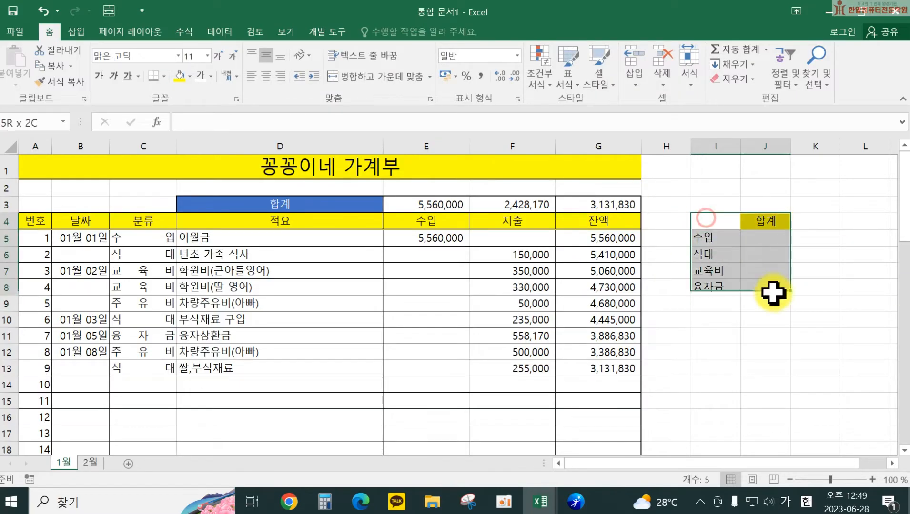
{"action": "left_click", "coordinate": [164, 76]}
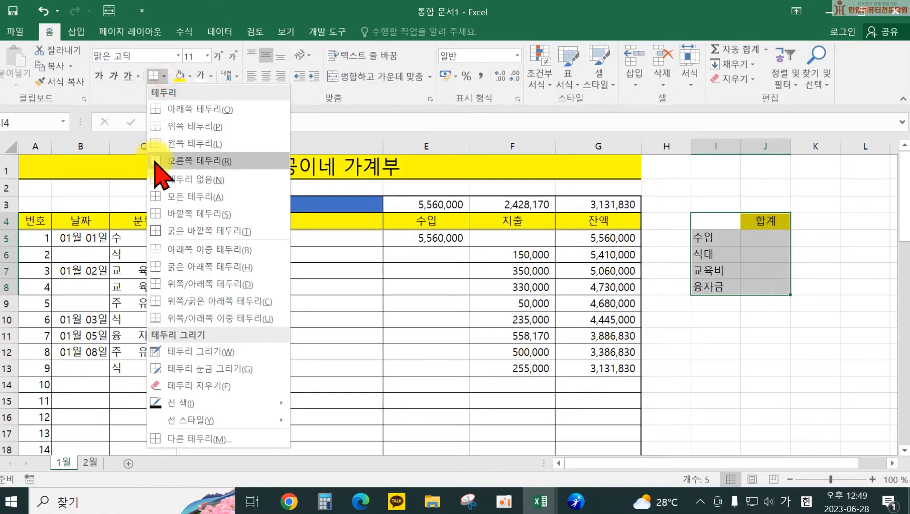
{"action": "left_click", "coordinate": [191, 196]}
- Total the 수입 category in J5 of the 1월 sheet with =SUMIF($C$5:$C$29,I5,E5:E29)
{"action": "left_click", "coordinate": [764, 238]}
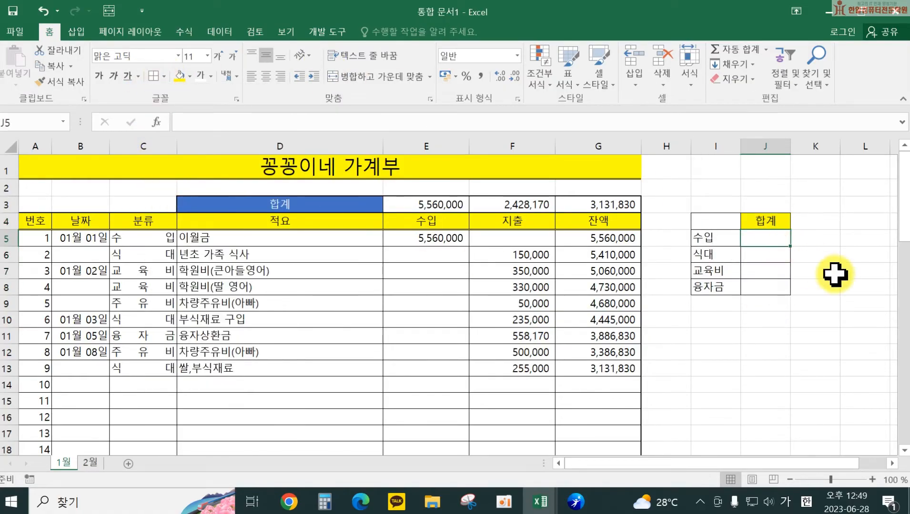
{"action": "type", "text": "=ㄴ"}
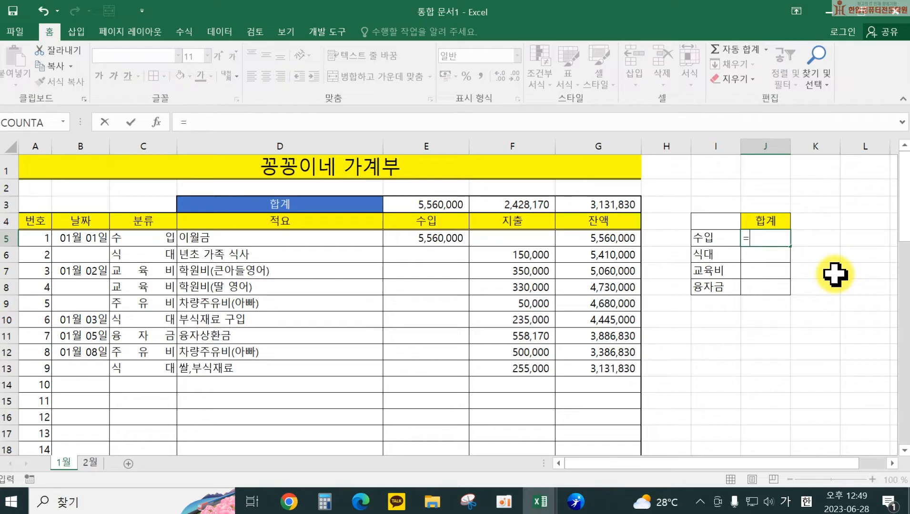
{"action": "key", "text": "Hangul"}
{"action": "type", "text": "SUMIF("}
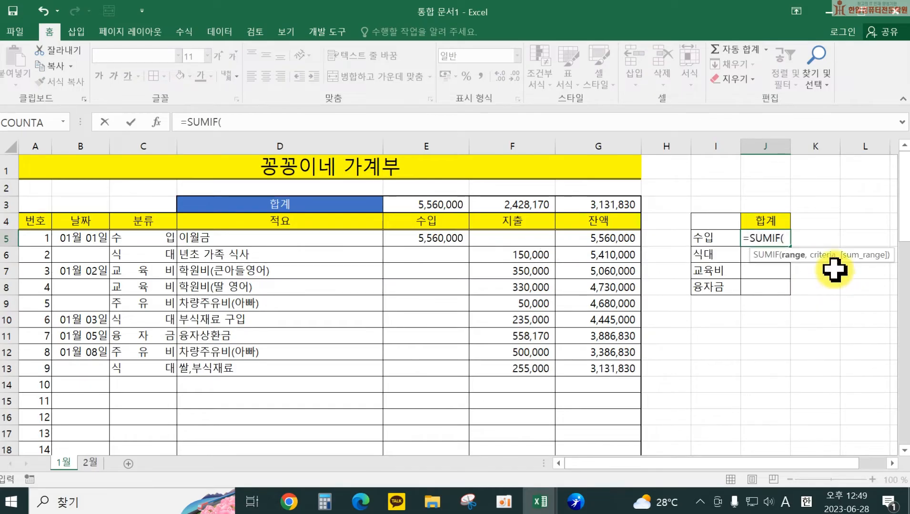
{"action": "left_click", "coordinate": [125, 240]}
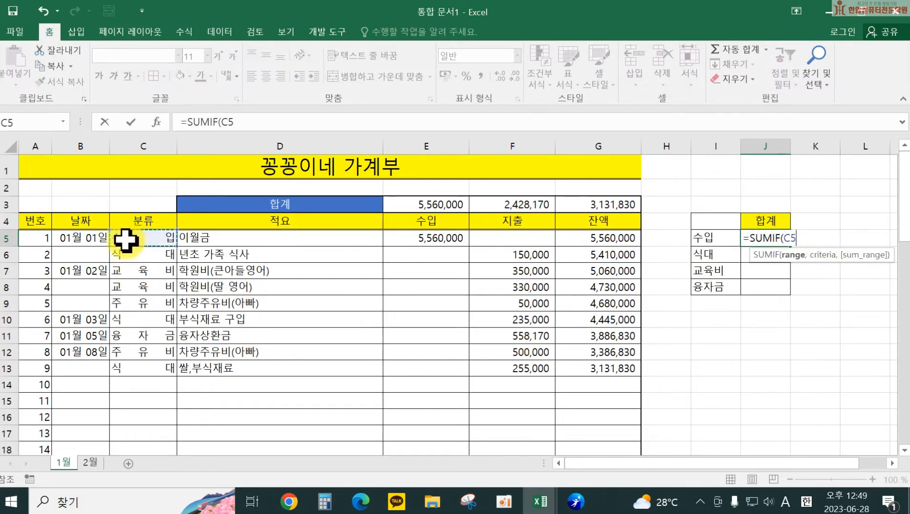
{"action": "left_click_drag", "start_coordinate": [125, 239], "coordinate": [166, 356]}
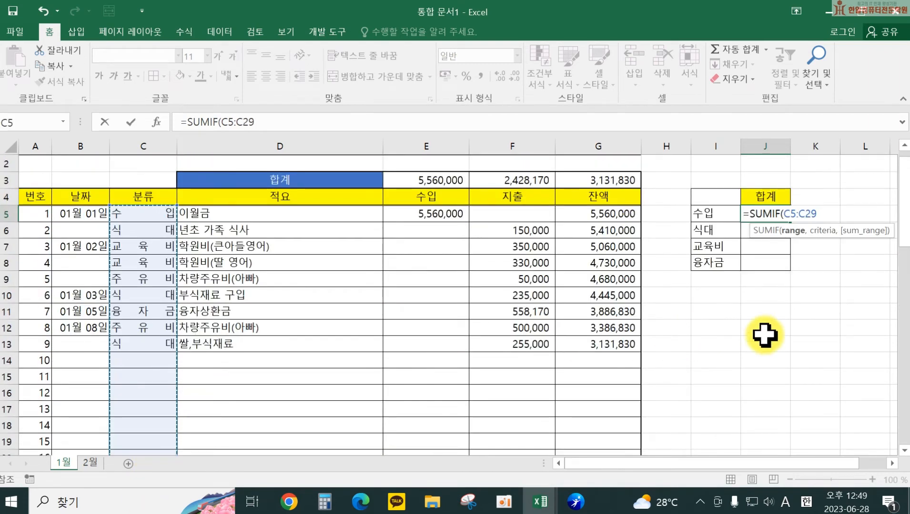
{"action": "key", "text": "F4"}
{"action": "type", "text": ","}
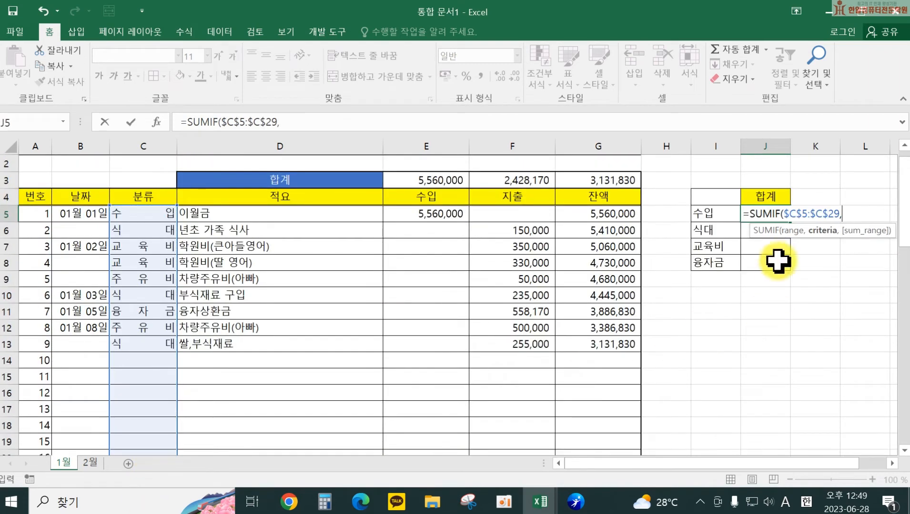
{"action": "left_click", "coordinate": [713, 216]}
{"action": "type", "text": ","}
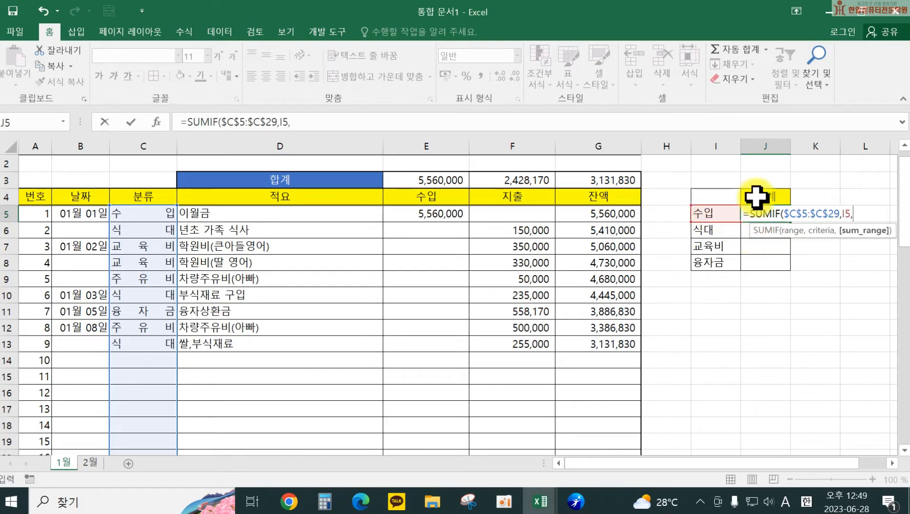
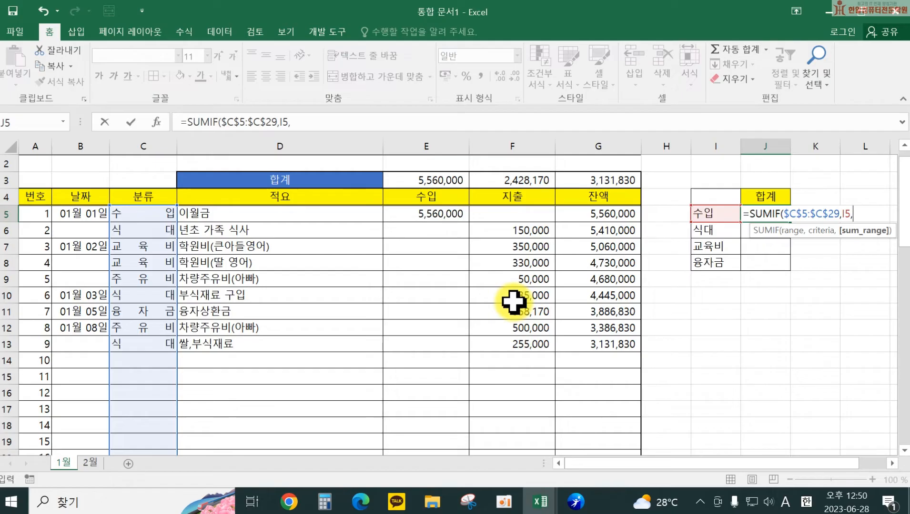
{"action": "left_click_drag", "start_coordinate": [413, 212], "coordinate": [419, 418]}
{"action": "key", "text": "Return"}
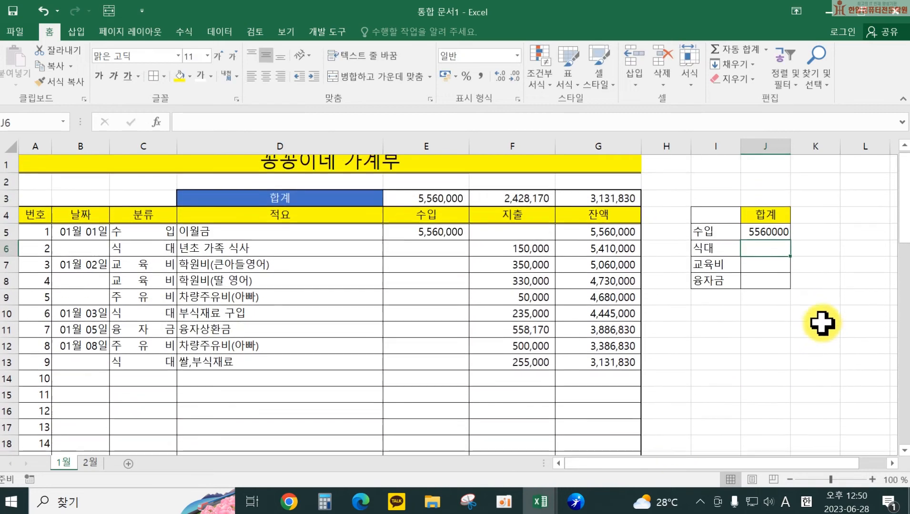
- Make the sum range in J5's SUMIF formula absolute as $E$5:$E$29
{"action": "double_click", "coordinate": [762, 242]}
{"action": "left_click", "coordinate": [869, 237]}
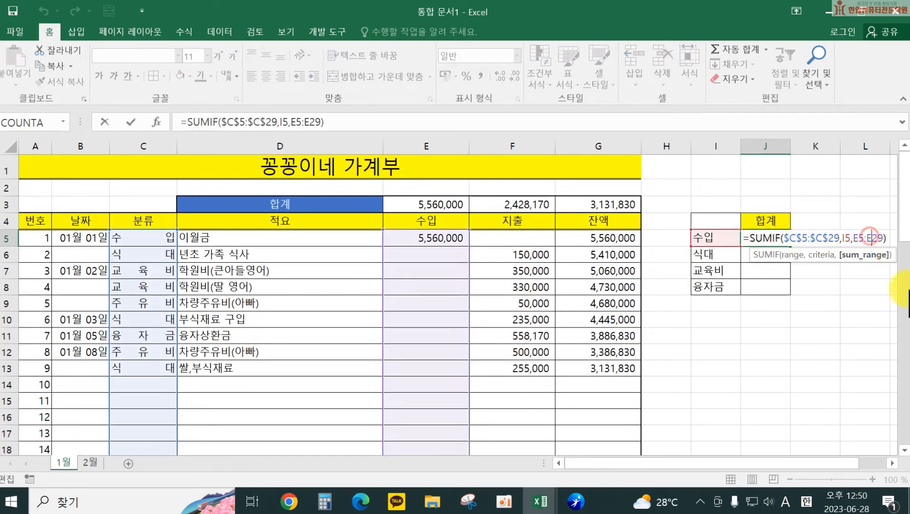
{"action": "key", "text": "F4"}
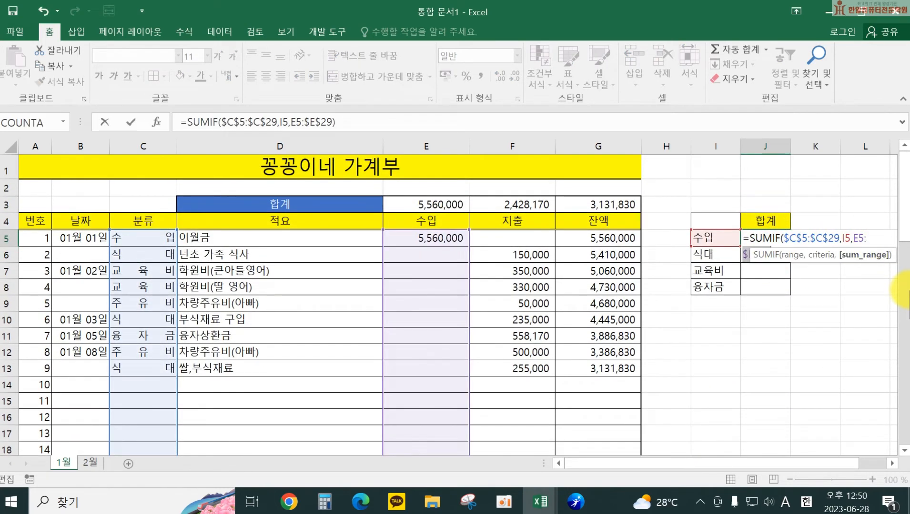
{"action": "key", "text": "Return"}
{"action": "double_click", "coordinate": [757, 236]}
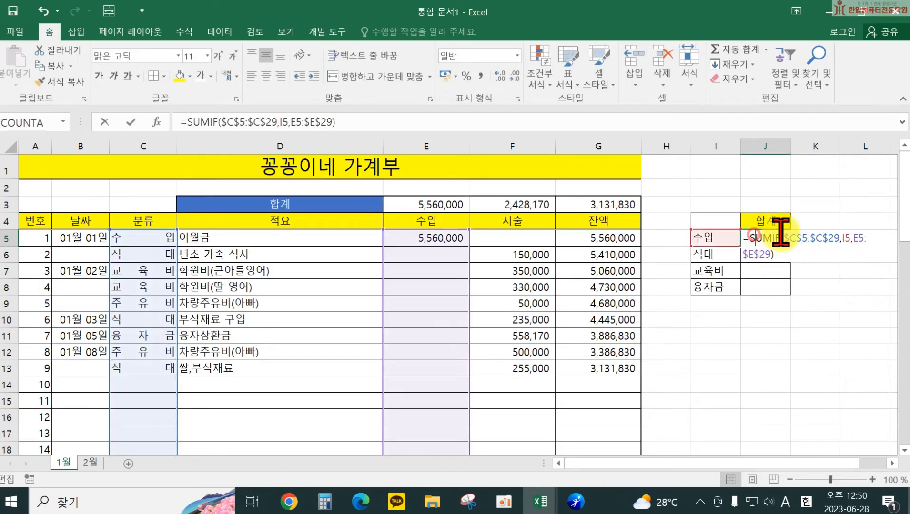
{"action": "left_click_drag", "start_coordinate": [859, 238], "coordinate": [838, 259]}
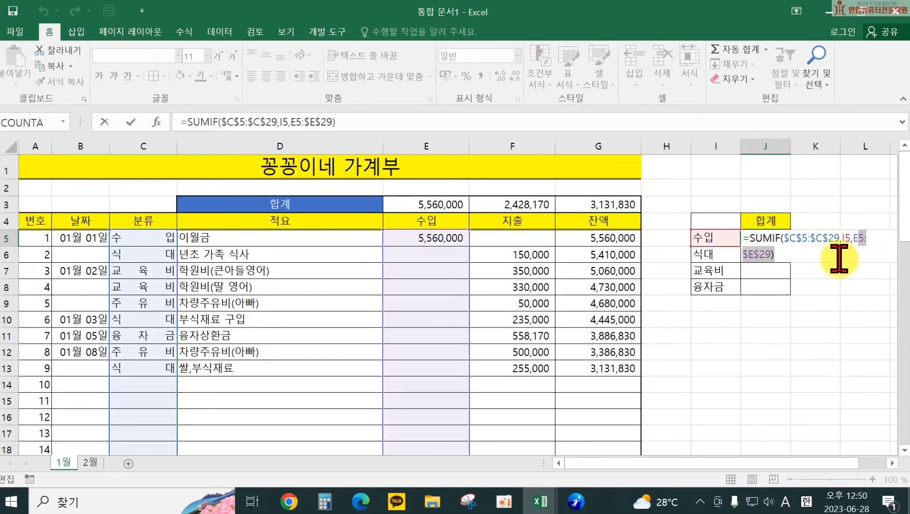
{"action": "key", "text": "F4"}
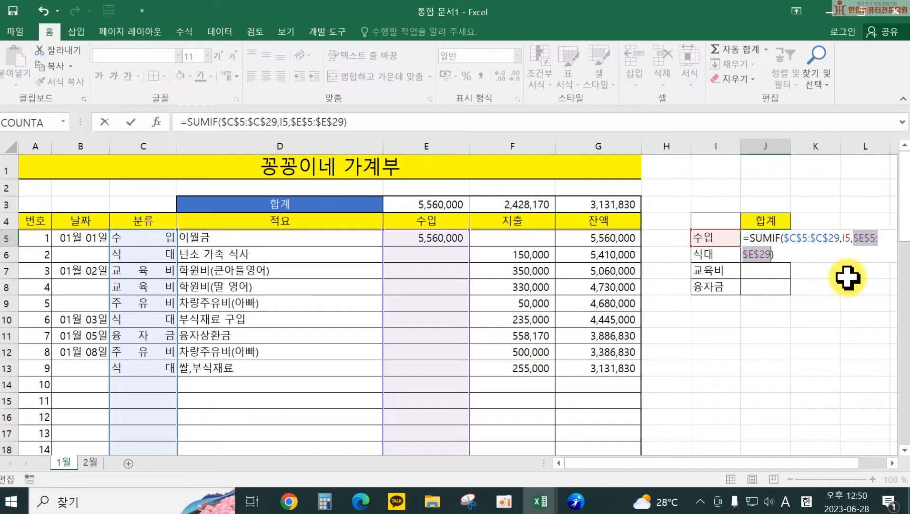
{"action": "key", "text": "Return"}
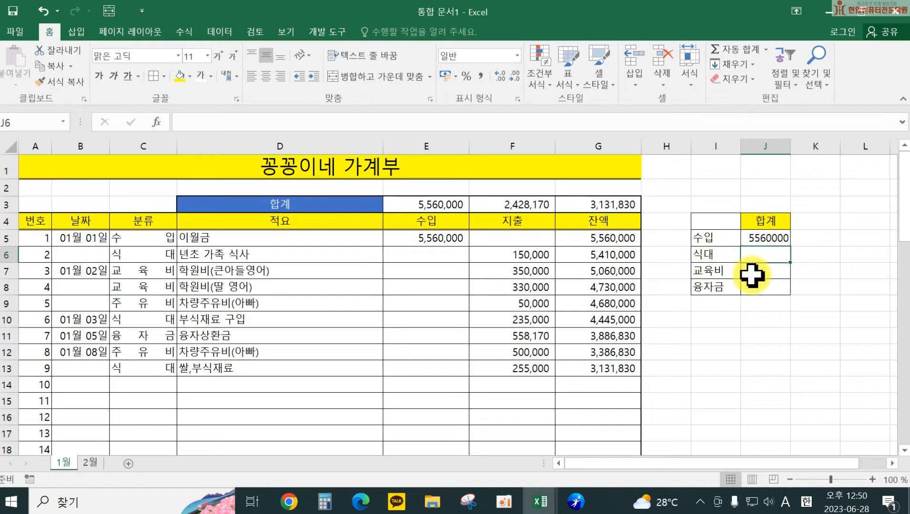
- Total the 식대 expenses in J6 with =SUMIF($C$5:$C$29,I6,$F$5:$F$29) and fill the formula down to J8
{"action": "type", "text": "=SUMIF("}
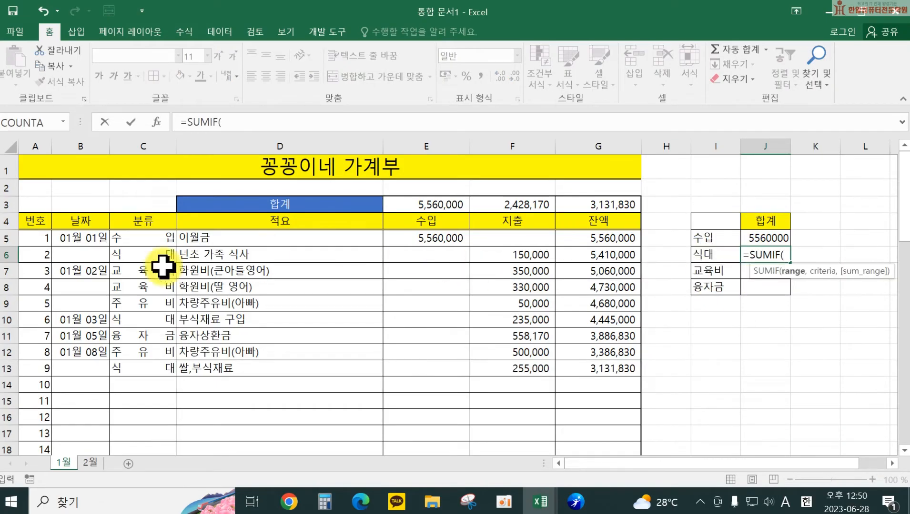
{"action": "left_click_drag", "start_coordinate": [138, 241], "coordinate": [158, 423]}
{"action": "key", "text": "F4"}
{"action": "scroll", "coordinate": [157, 423], "scroll_direction": "up", "scroll_amount": 3}
{"action": "scroll", "coordinate": [157, 423], "scroll_direction": "up", "scroll_amount": 1}
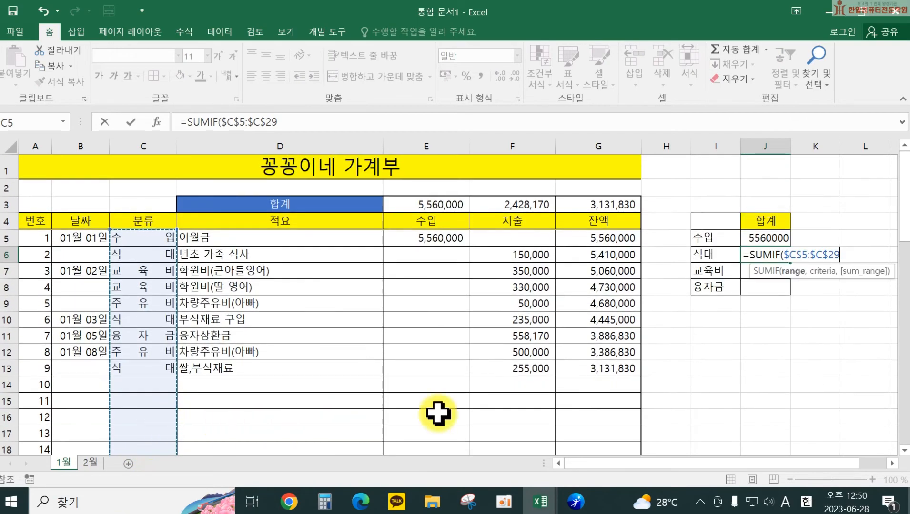
{"action": "type", "text": ","}
{"action": "left_click", "coordinate": [709, 255]}
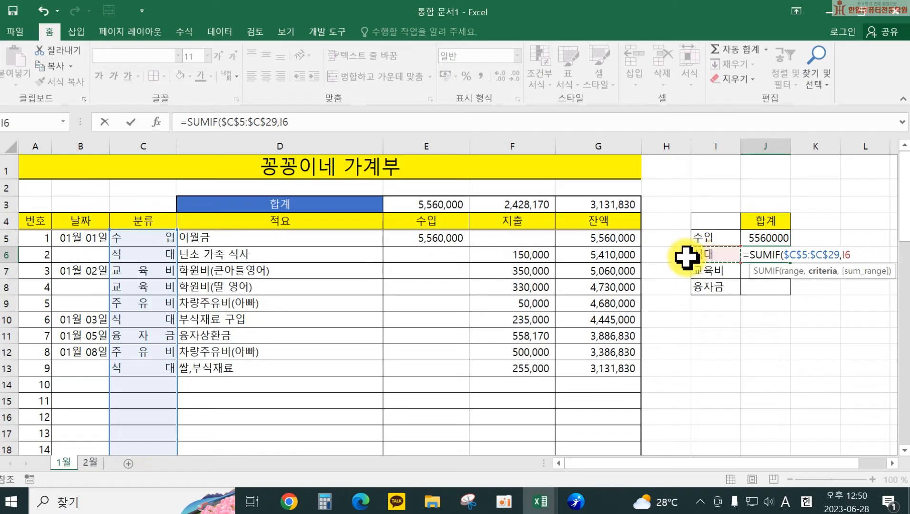
{"action": "type", "text": ","}
{"action": "left_click_drag", "start_coordinate": [505, 238], "coordinate": [508, 414]}
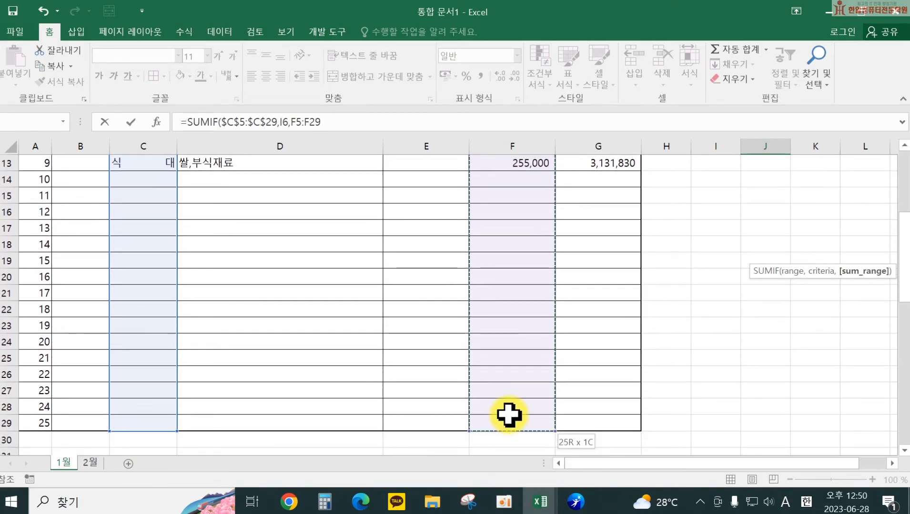
{"action": "key", "text": "F4"}
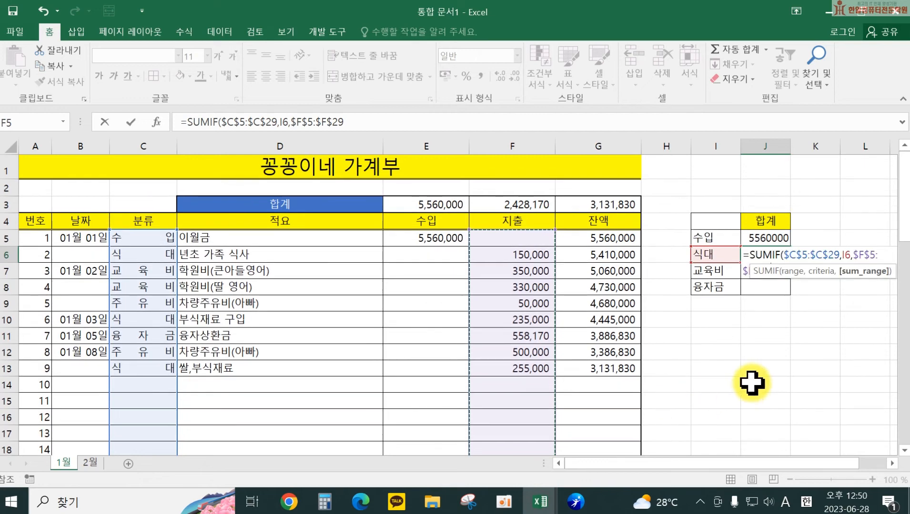
{"action": "key", "text": "Return"}
{"action": "left_click", "coordinate": [768, 254]}
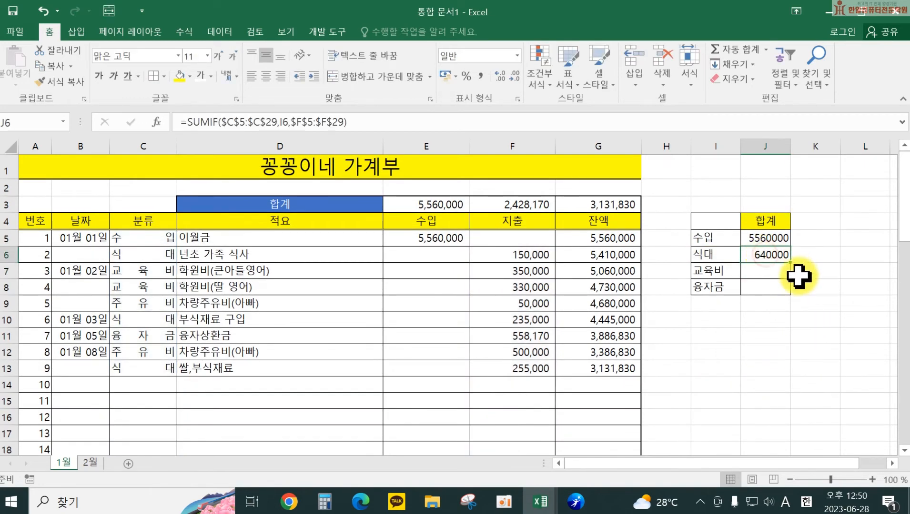
{"action": "left_click_drag", "start_coordinate": [791, 263], "coordinate": [792, 289]}
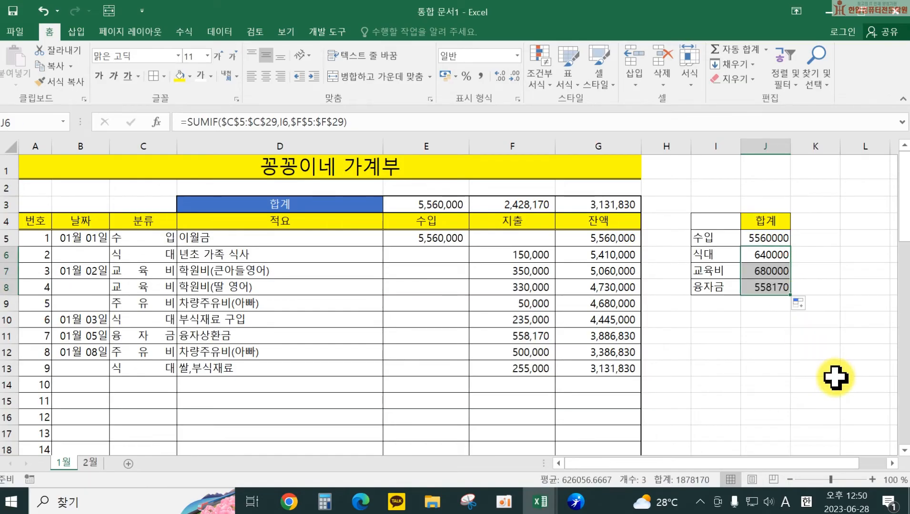
- Enter category 교육비, description 학원비(딸 수학) and expense 200000 in row 14, and extend the running balance formula from G13 to G14
{"action": "left_click", "coordinate": [145, 387]}
{"action": "type", "text": "R"}
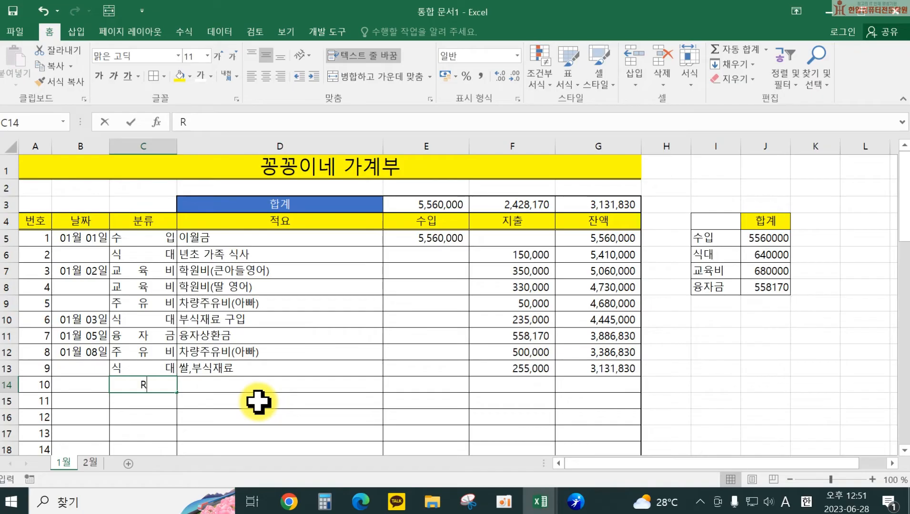
{"action": "type", "text": "Y"}
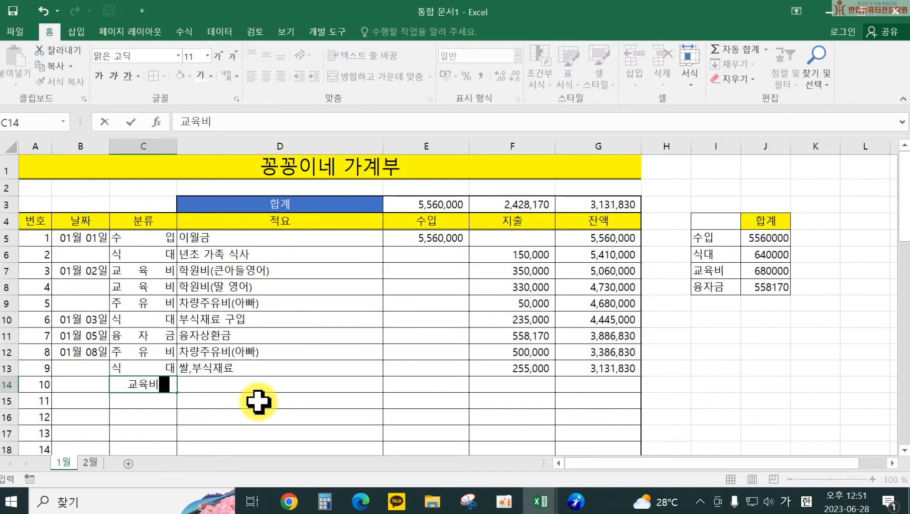
{"action": "type", "text": "육비"}
{"action": "key", "text": "Tab"}
{"action": "type", "text": "ㄸ"}
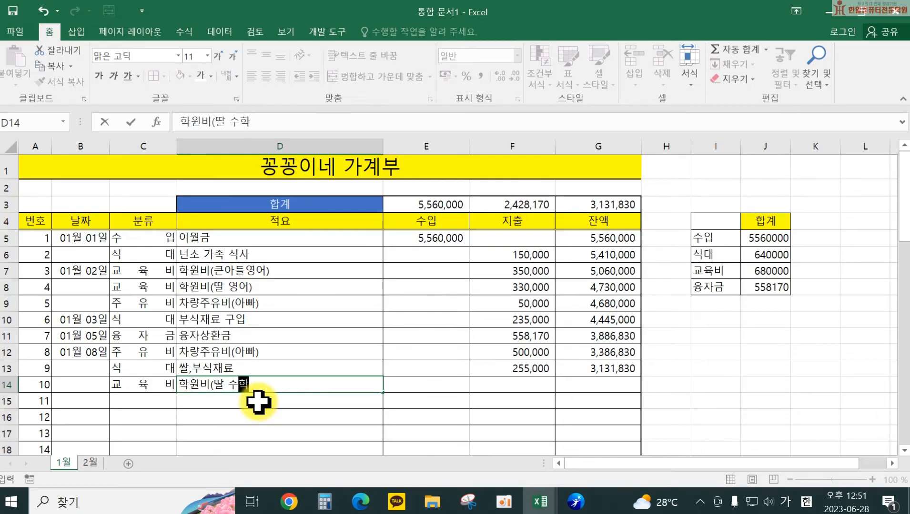
{"action": "key", "text": "Tab"}
{"action": "key", "text": "Tab"}
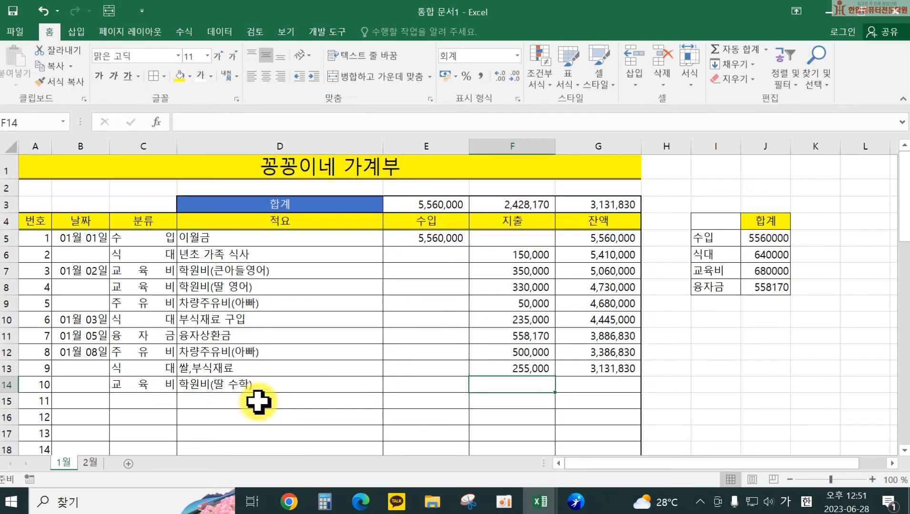
{"action": "type", "text": "200,00"}
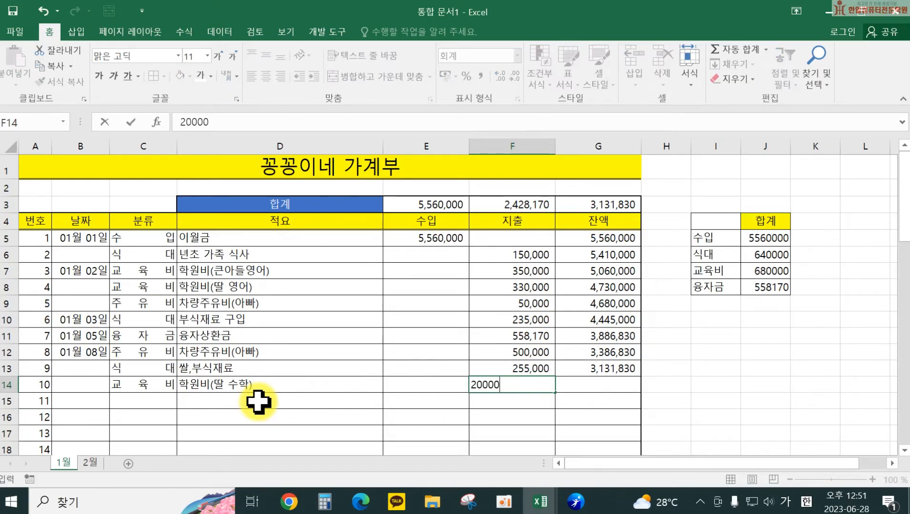
{"action": "type", "text": "0"}
{"action": "key", "text": "Return"}
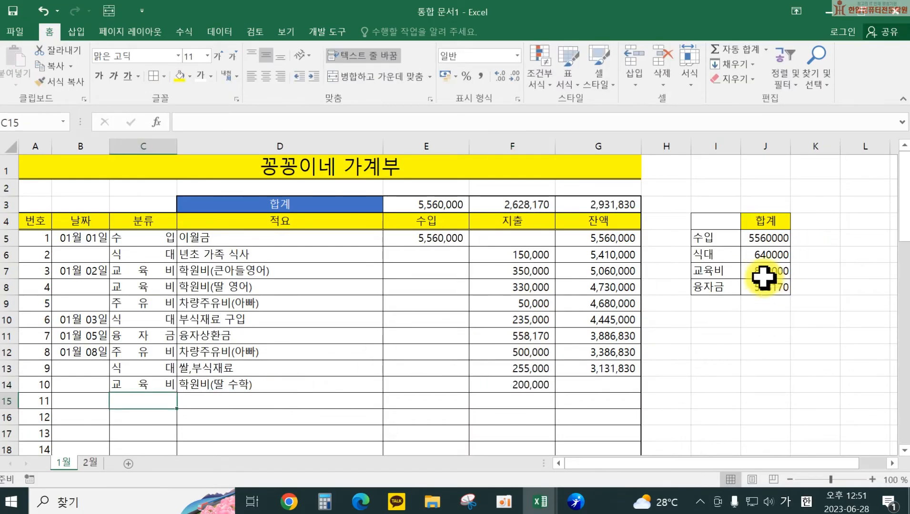
{"action": "left_click", "coordinate": [625, 369]}
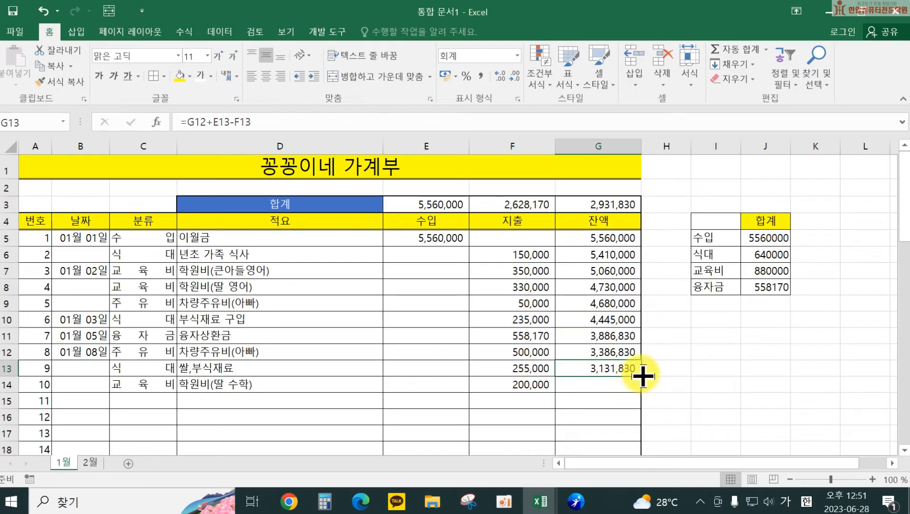
{"action": "left_click_drag", "start_coordinate": [642, 377], "coordinate": [642, 387]}
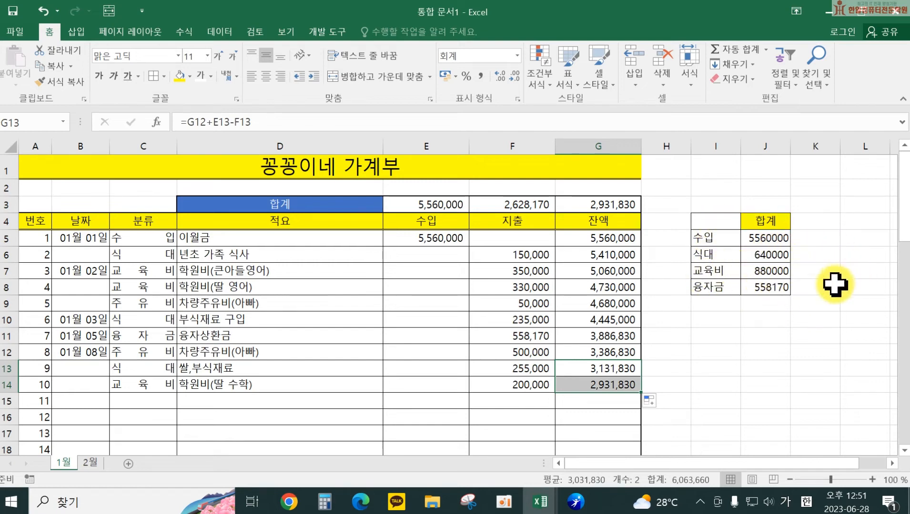
- Move the expense category totals from I6:J8 down to I10:J12
{"action": "left_click", "coordinate": [716, 257]}
{"action": "left_click_drag", "start_coordinate": [715, 257], "coordinate": [757, 289]}
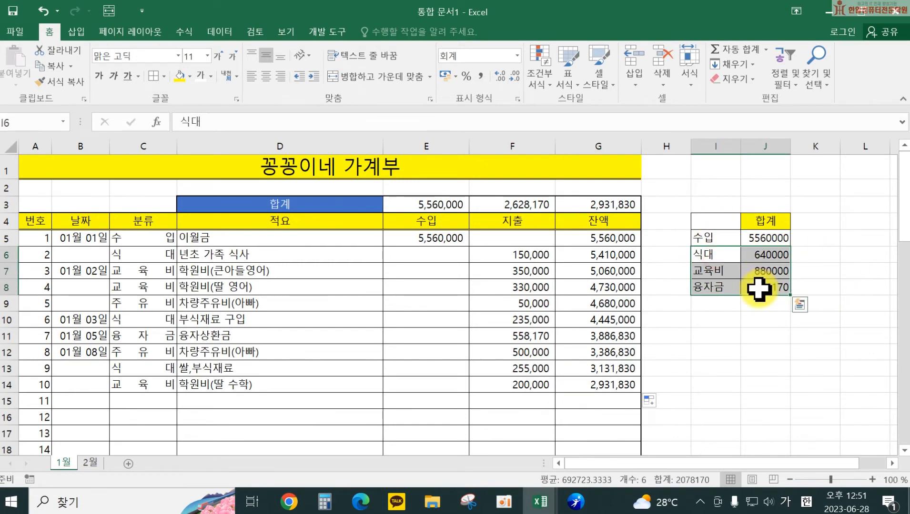
{"action": "left_click", "coordinate": [688, 270]}
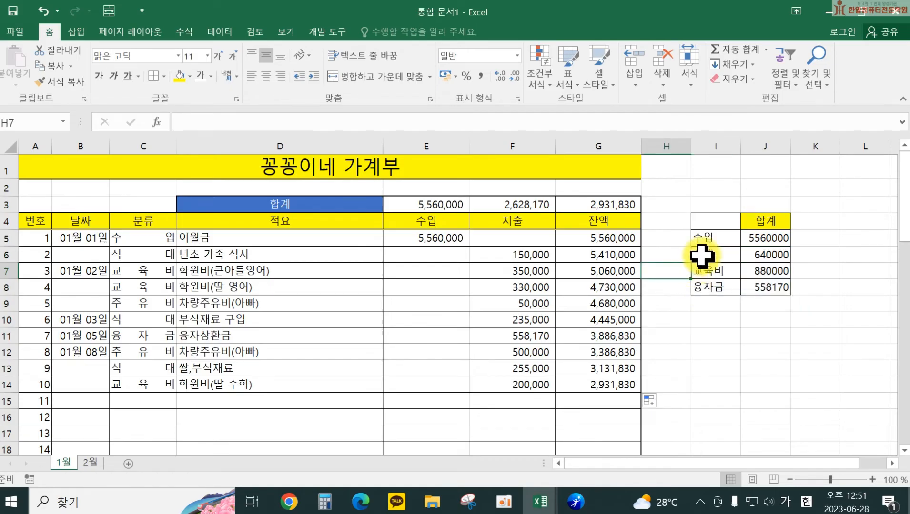
{"action": "left_click_drag", "start_coordinate": [701, 254], "coordinate": [733, 350]}
- Add the headings 지출 in I9 and 합계 in J9 above the moved expense totals
{"action": "left_click", "coordinate": [716, 303]}
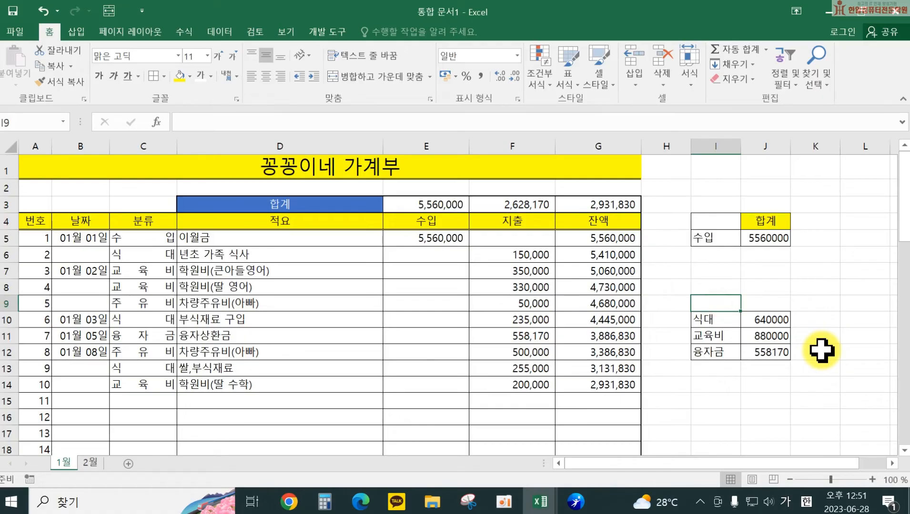
{"action": "type", "text": "지출"}
{"action": "key", "text": "Tab"}
{"action": "type", "text": "합계"}
{"action": "key", "text": "Return"}
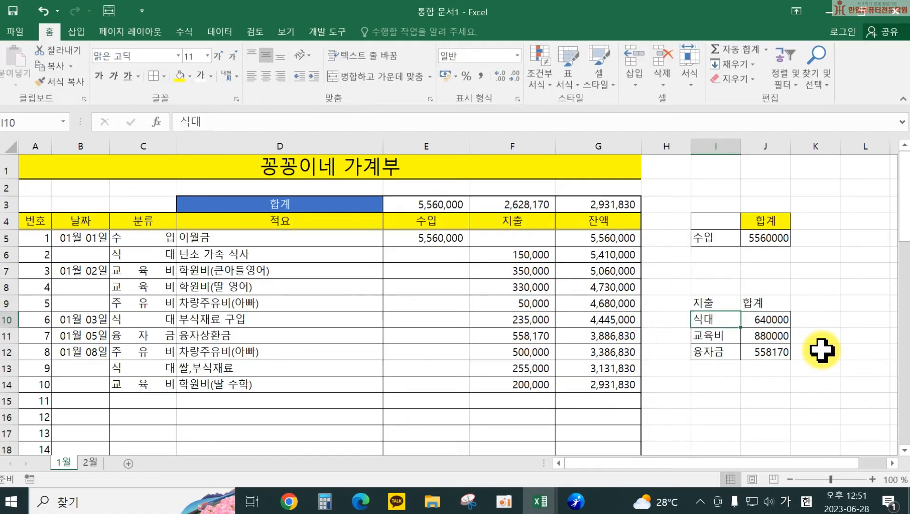
- Fill the expense table headings I9:J9 and the blank income table heading I4 with yellow
{"action": "left_click_drag", "start_coordinate": [710, 308], "coordinate": [762, 354]}
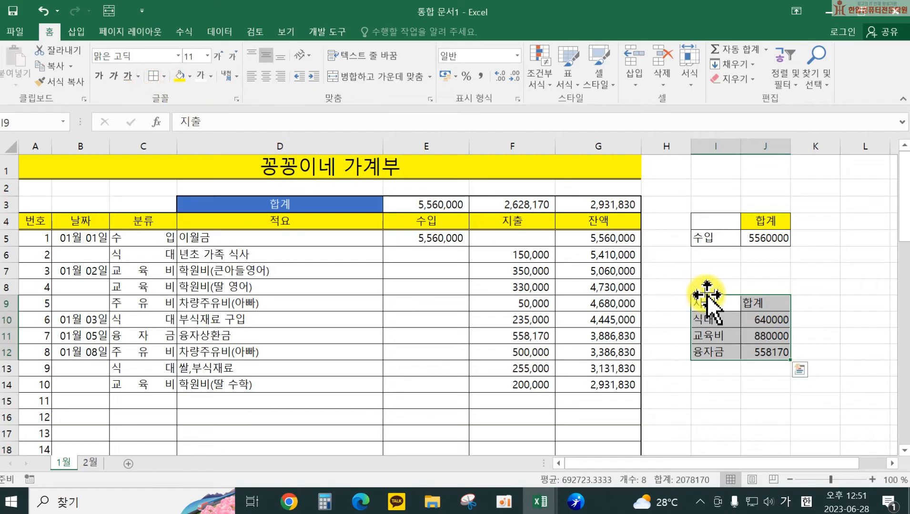
{"action": "left_click_drag", "start_coordinate": [710, 303], "coordinate": [757, 304]}
{"action": "left_click", "coordinate": [179, 76]}
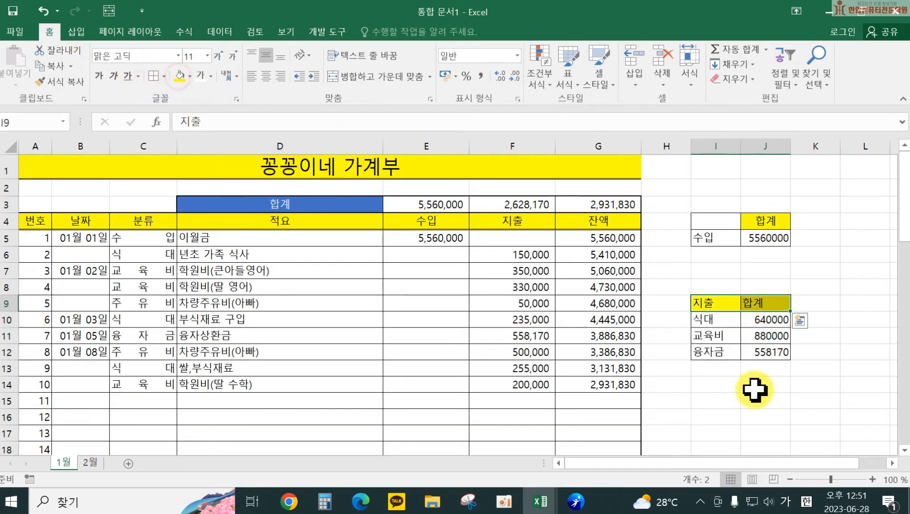
{"action": "left_click", "coordinate": [804, 401]}
{"action": "left_click", "coordinate": [714, 221]}
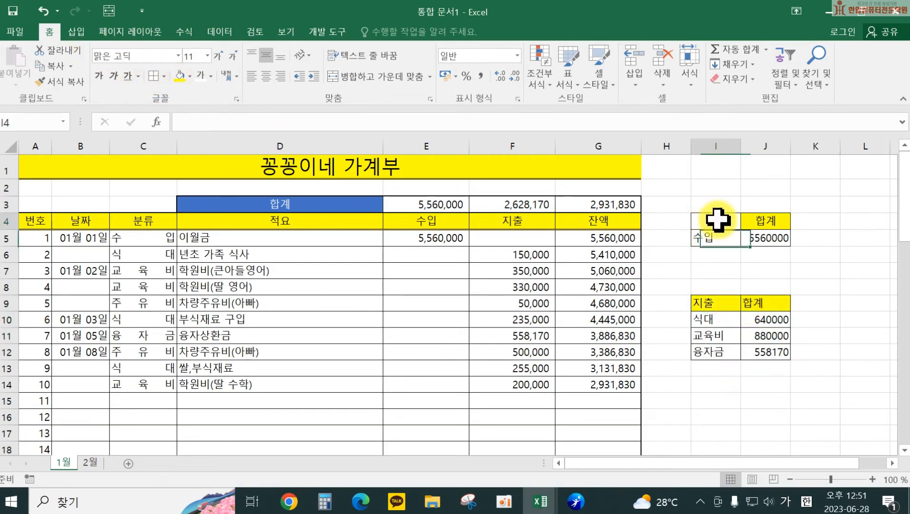
{"action": "left_click", "coordinate": [179, 76]}
{"action": "left_click", "coordinate": [765, 419]}
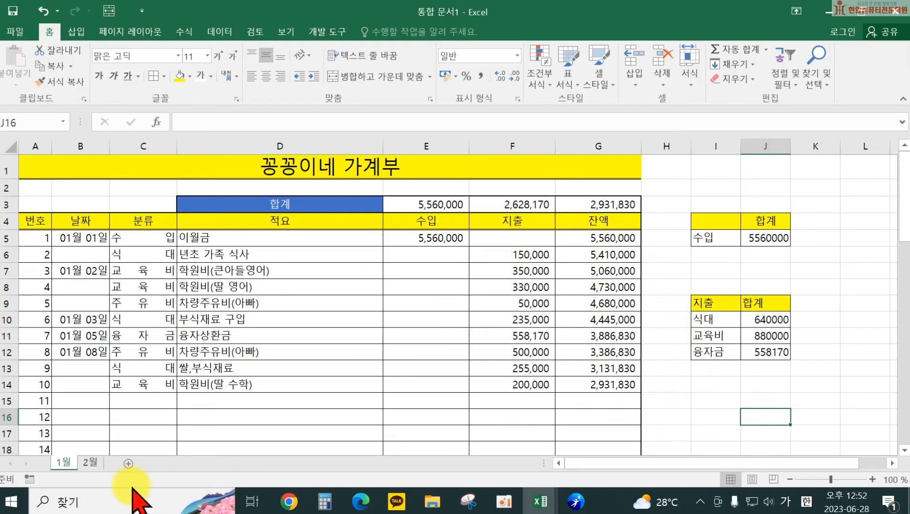
- Add a new worksheet after 2월 and rename it 총계
{"action": "left_click", "coordinate": [129, 462]}
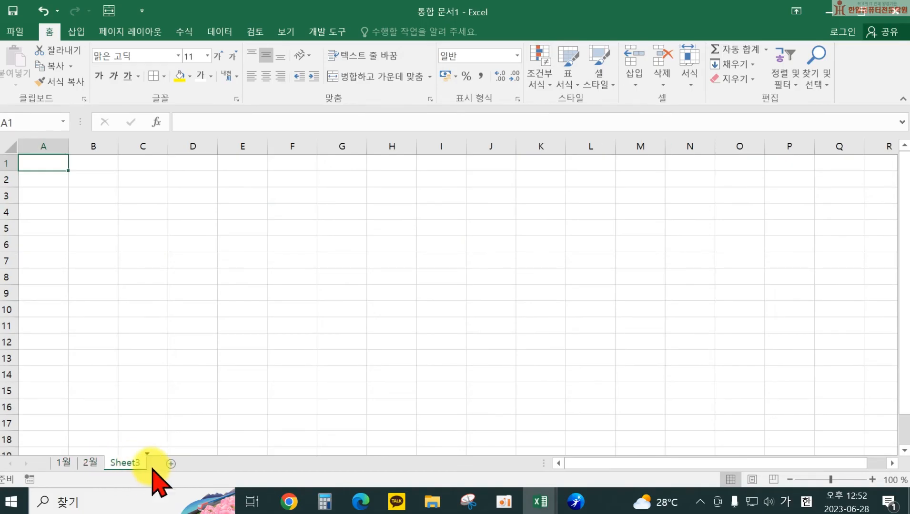
{"action": "double_click", "coordinate": [125, 462]}
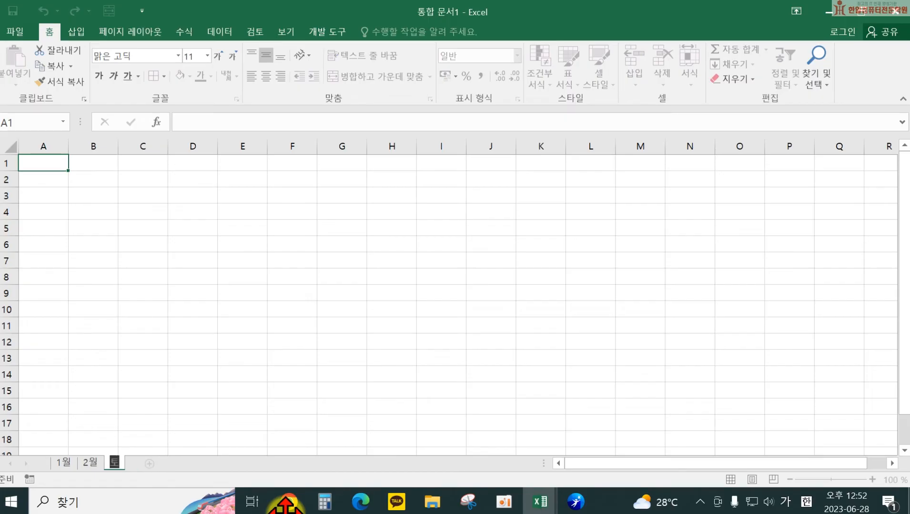
{"action": "type", "text": "총계"}
{"action": "key", "text": "Return"}
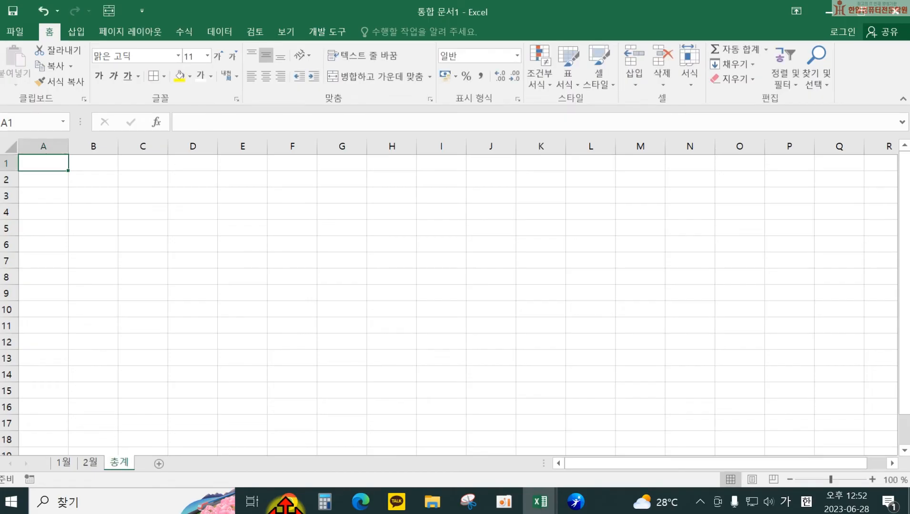
- Enter the row labels 1월 in B3 and 2월 in B4 on the 총계 sheet
{"action": "left_click", "coordinate": [92, 197]}
{"action": "type", "text": "1ㅇ"}
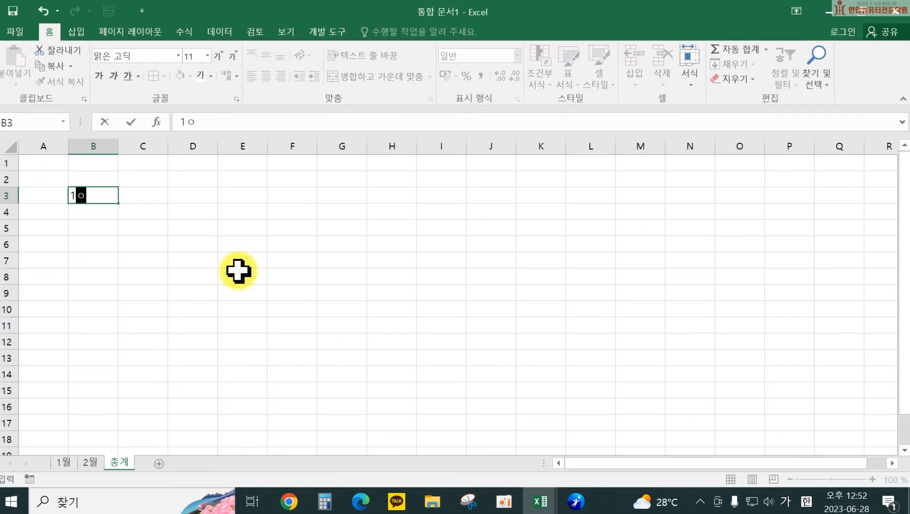
{"action": "key", "text": "Return"}
{"action": "type", "text": "2월"}
{"action": "key", "text": "Return"}
{"action": "type", "text": "3ㅇ"}
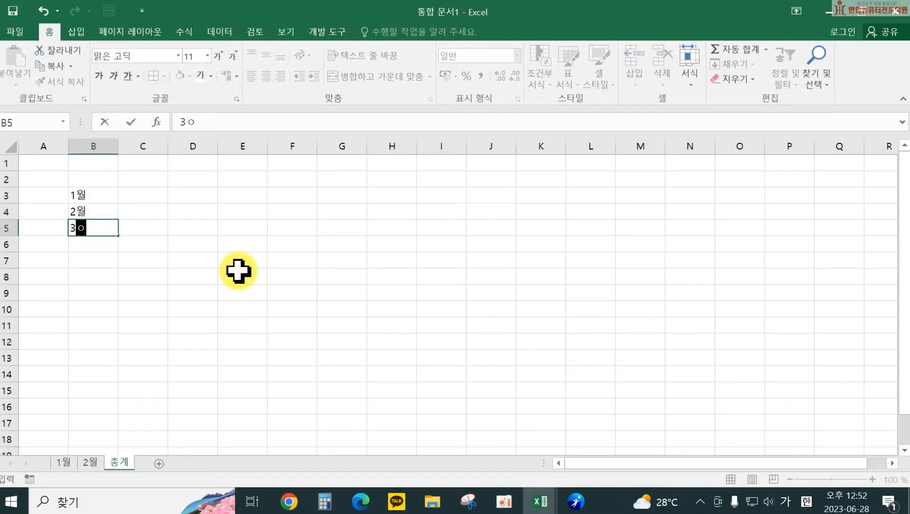
{"action": "key", "text": "BackSpace"}
{"action": "left_click", "coordinate": [175, 279]}
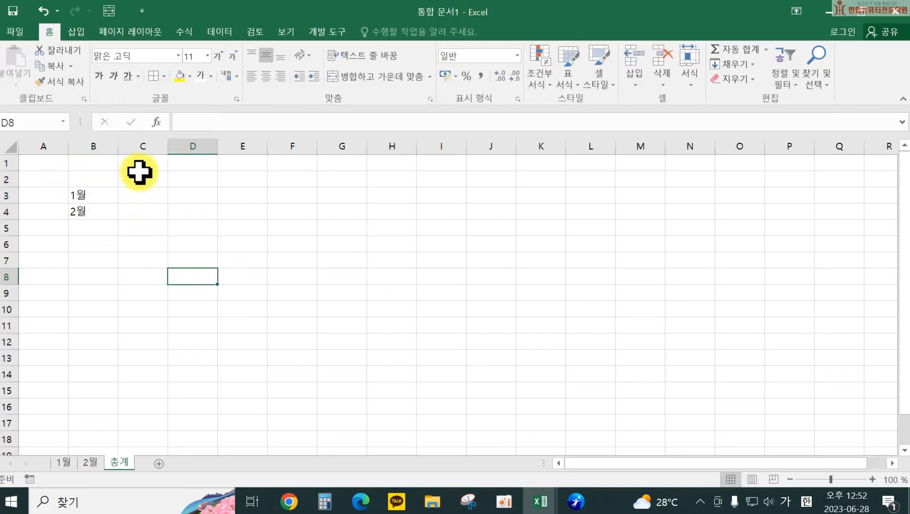
- Enter the column headings 수입 in C2 and 지출 in D2
{"action": "left_click", "coordinate": [139, 172]}
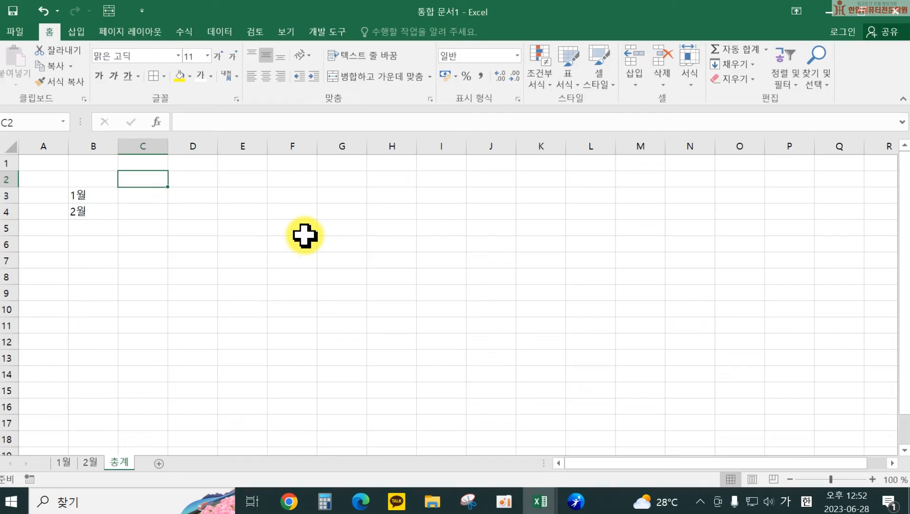
{"action": "type", "text": "숭"}
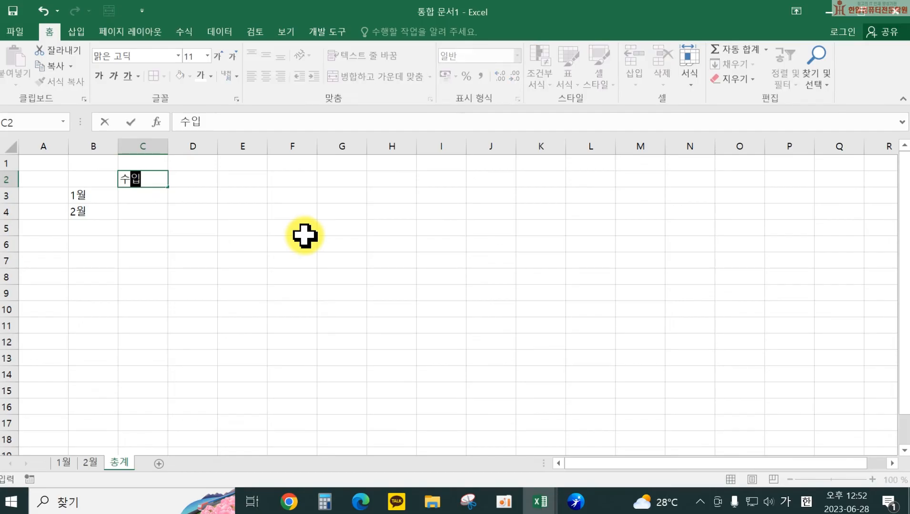
{"action": "type", "text": "입"}
{"action": "key", "text": "Tab"}
{"action": "type", "text": "지"}
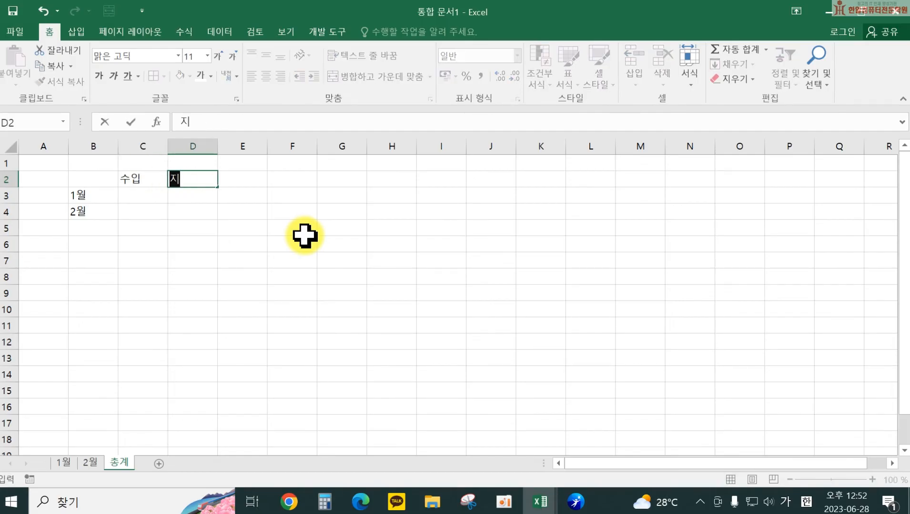
{"action": "key", "text": "Return"}
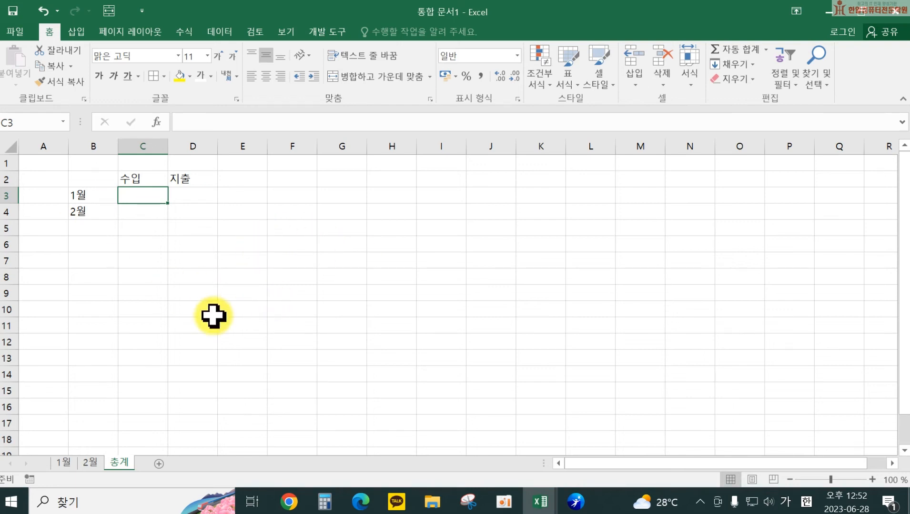
- Clear the month labels from B3 and B4
{"action": "left_click", "coordinate": [97, 197]}
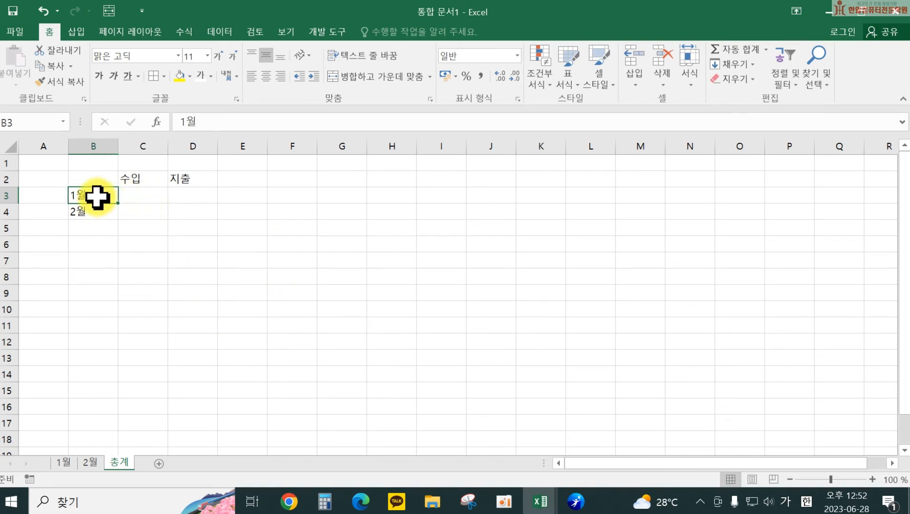
{"action": "left_click_drag", "start_coordinate": [100, 203], "coordinate": [106, 218]}
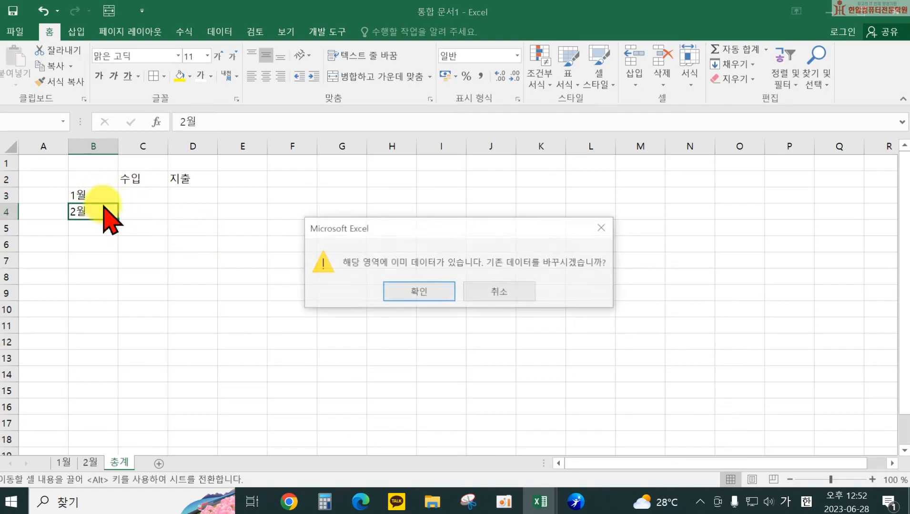
{"action": "left_click", "coordinate": [504, 292]}
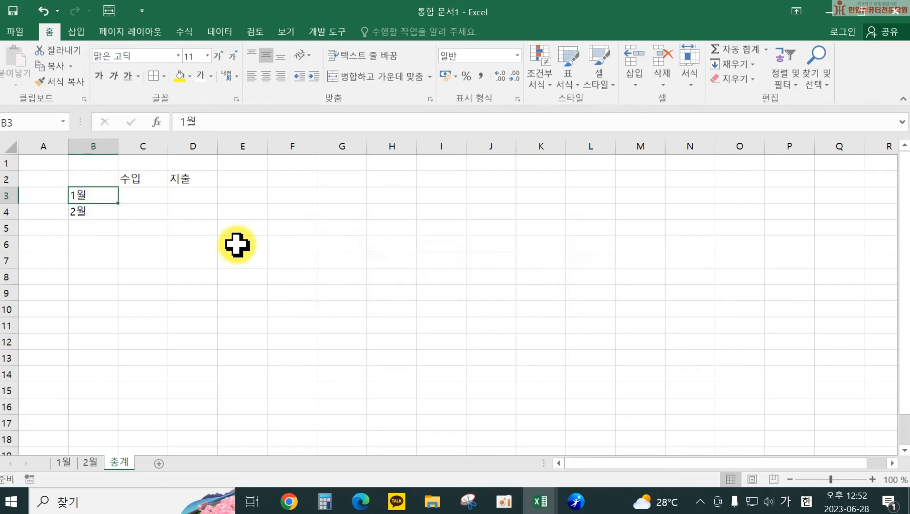
{"action": "key", "text": "Down"}
{"action": "key", "text": "Delete"}
{"action": "key", "text": "Up"}
{"action": "key", "text": "Up"}
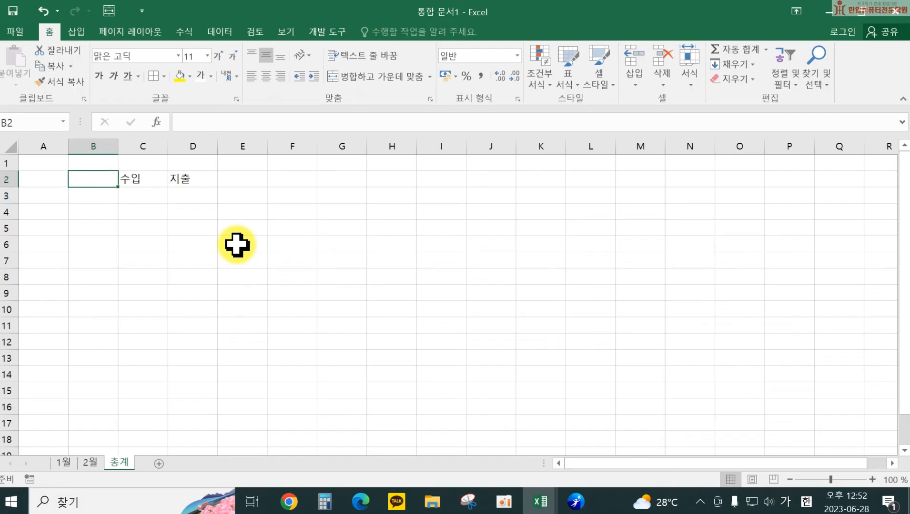
- Change the income heading in C2 to 전체수입
{"action": "double_click", "coordinate": [121, 179]}
{"action": "type", "text": "ㅈ"}
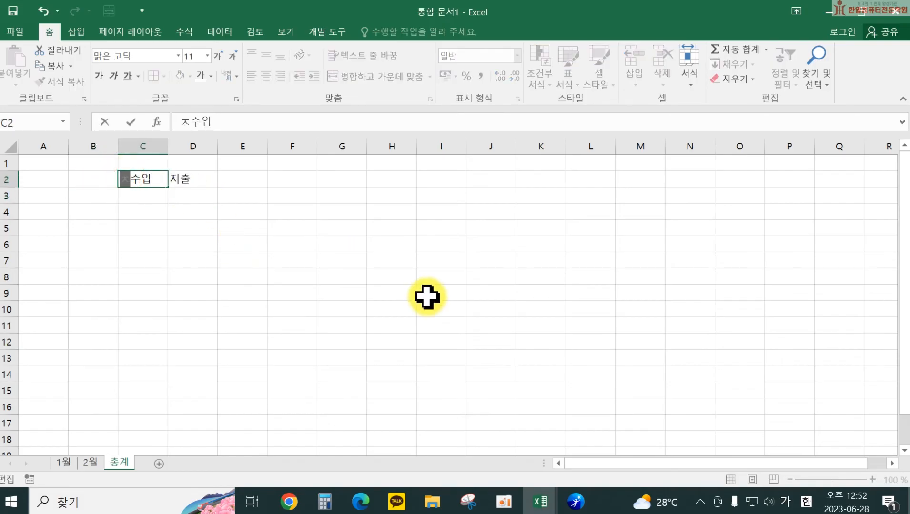
{"action": "type", "text": "체"}
{"action": "key", "text": "Tab"}
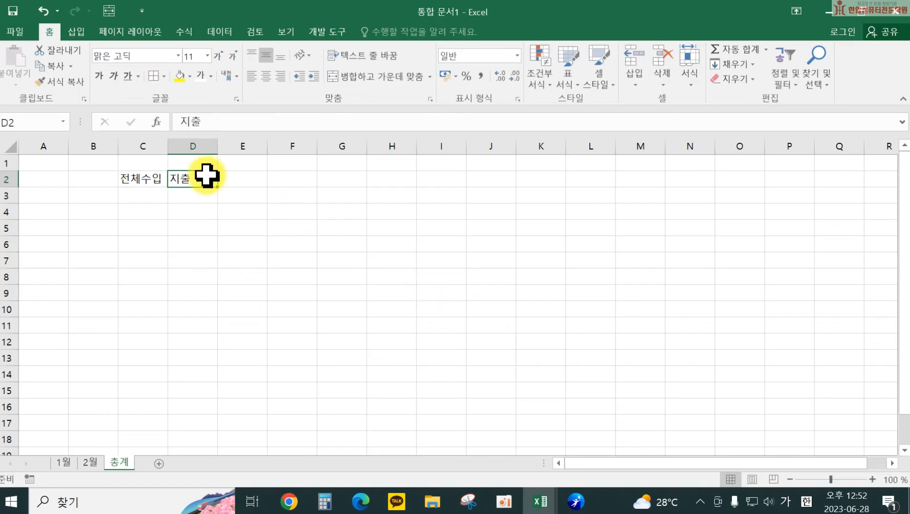
- Change the expense heading in D2 to 전체지출
{"action": "double_click", "coordinate": [174, 177]}
{"action": "type", "text": "ㅈ"}
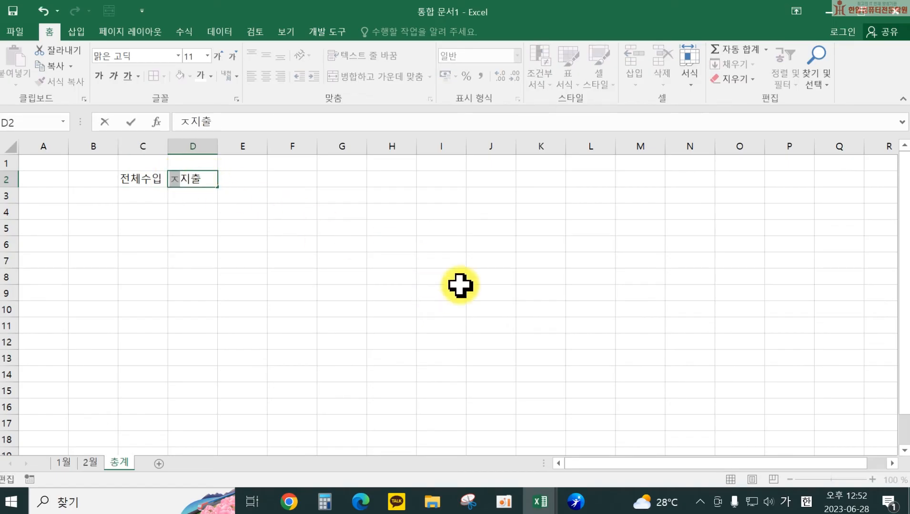
{"action": "key", "text": "Return"}
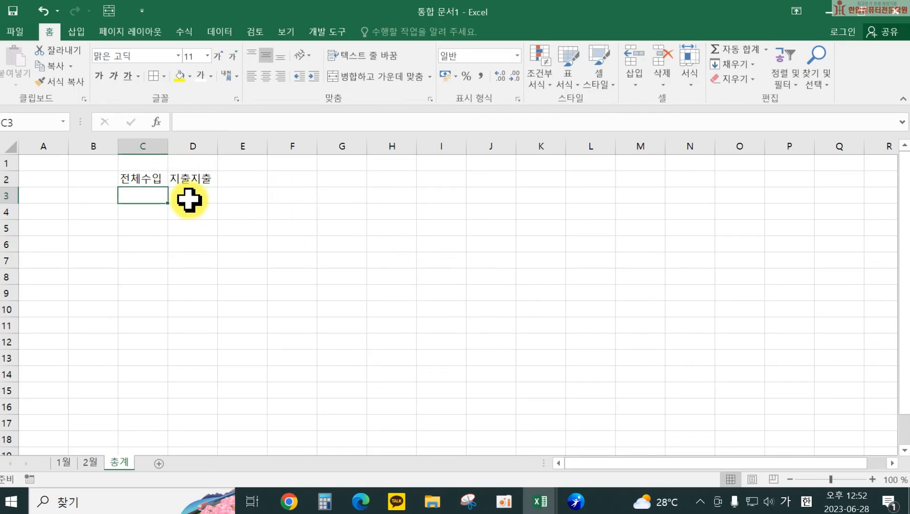
{"action": "left_click", "coordinate": [184, 180]}
{"action": "double_click", "coordinate": [183, 180]}
{"action": "key", "text": "Hangul_Hanja"}
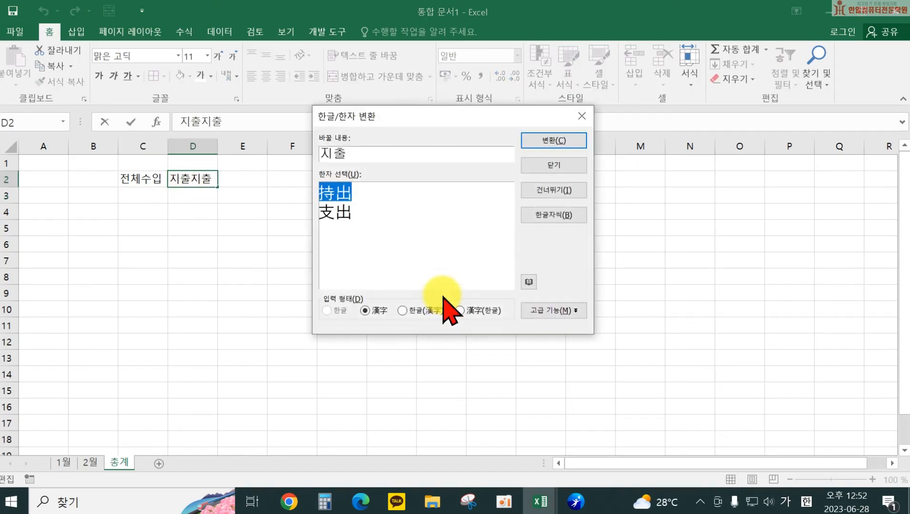
{"action": "key", "text": "Escape"}
{"action": "left_click_drag", "start_coordinate": [191, 176], "coordinate": [161, 179]}
{"action": "type", "text": "ㅈ"}
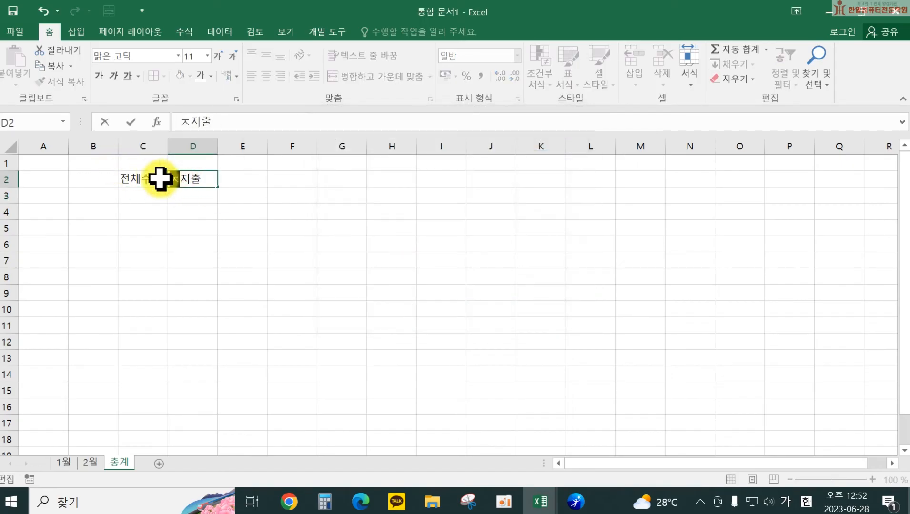
{"action": "type", "text": "ㅓㄴㅊㅔ"}
{"action": "key", "text": "Return"}
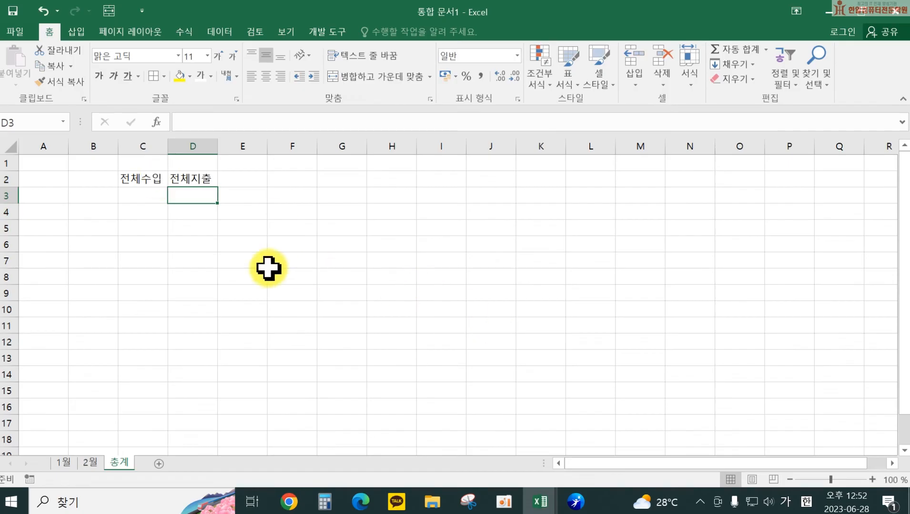
- Add the income totals of both months in C3 with ='1월'!E3+'2월'!E3
{"action": "left_click", "coordinate": [153, 199]}
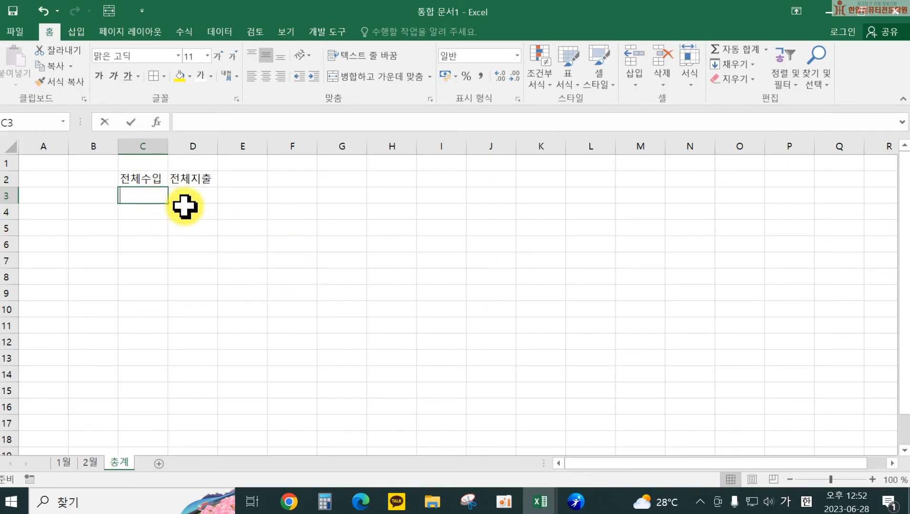
{"action": "type", "text": "="}
{"action": "left_click", "coordinate": [64, 462]}
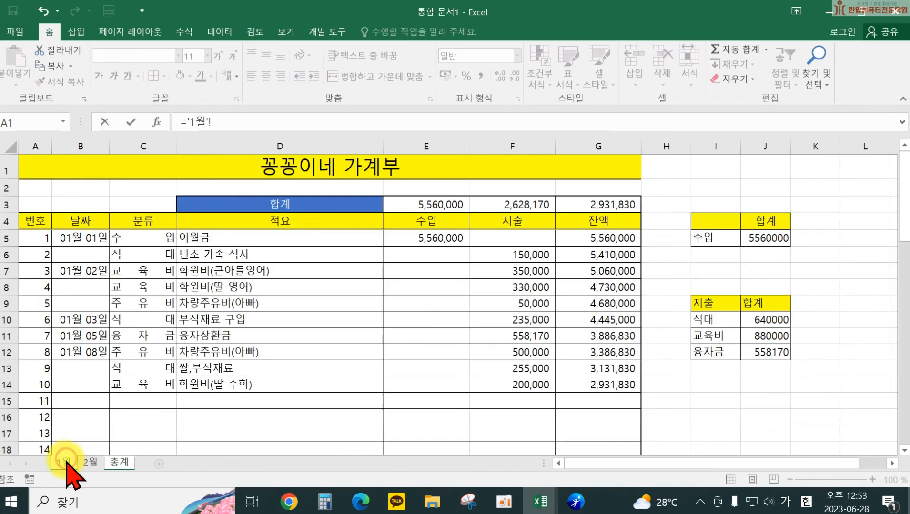
{"action": "left_click", "coordinate": [430, 204]}
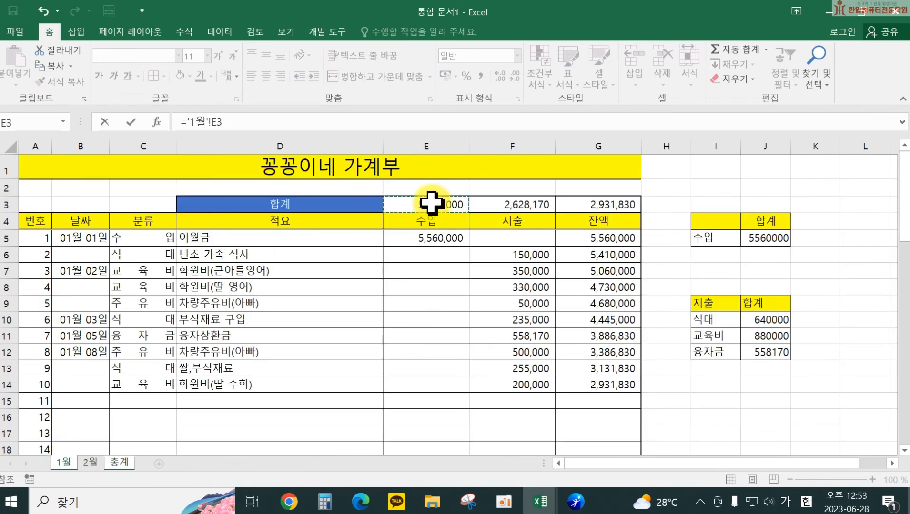
{"action": "type", "text": "+"}
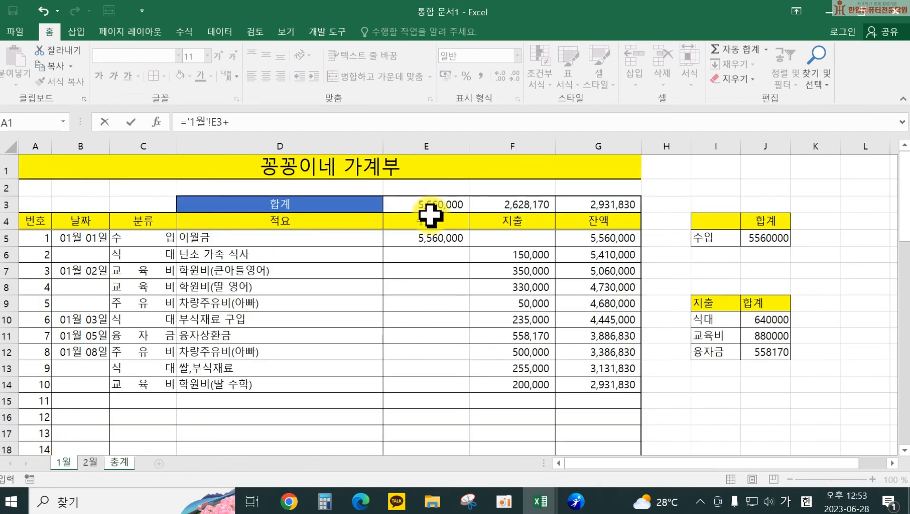
{"action": "left_click", "coordinate": [92, 462]}
{"action": "left_click", "coordinate": [450, 205]}
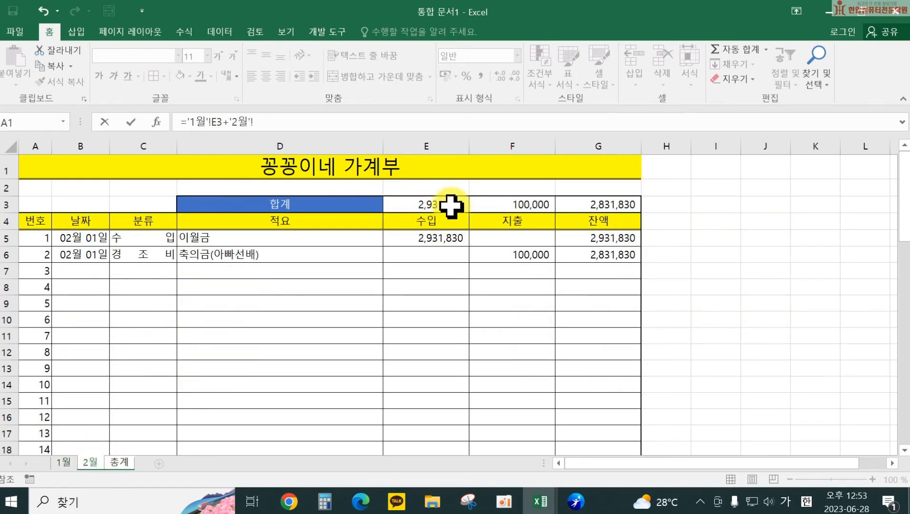
{"action": "type", "text": "+"}
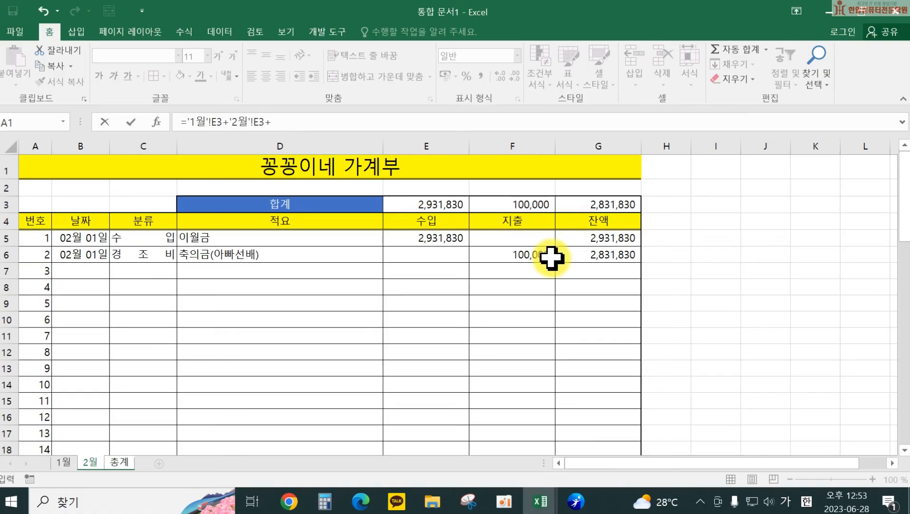
{"action": "key", "text": "Return"}
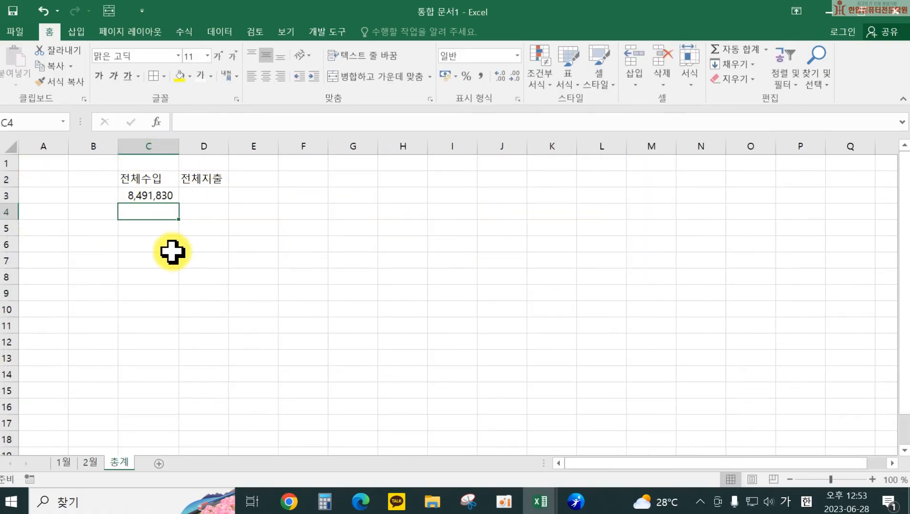
- Add the expense totals of both months in D3 with ='1월'!F3+'2월'!F3
{"action": "left_click", "coordinate": [207, 192]}
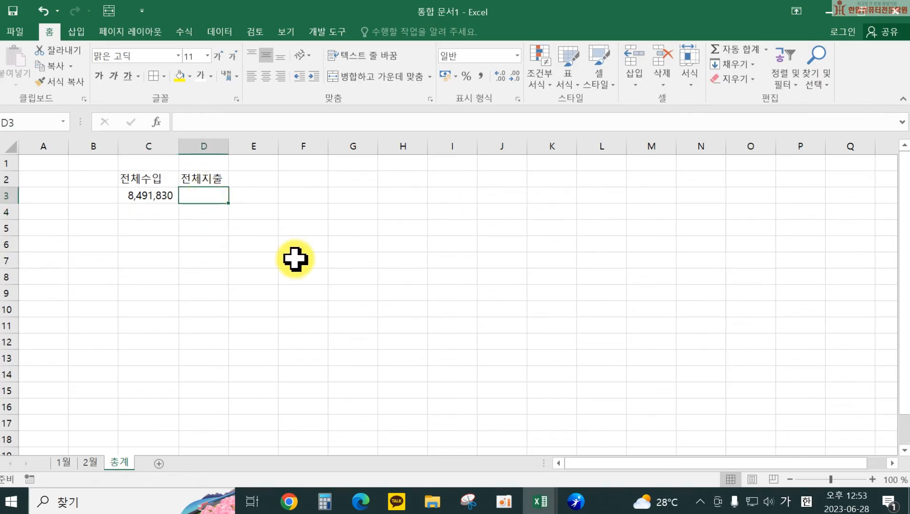
{"action": "type", "text": "="}
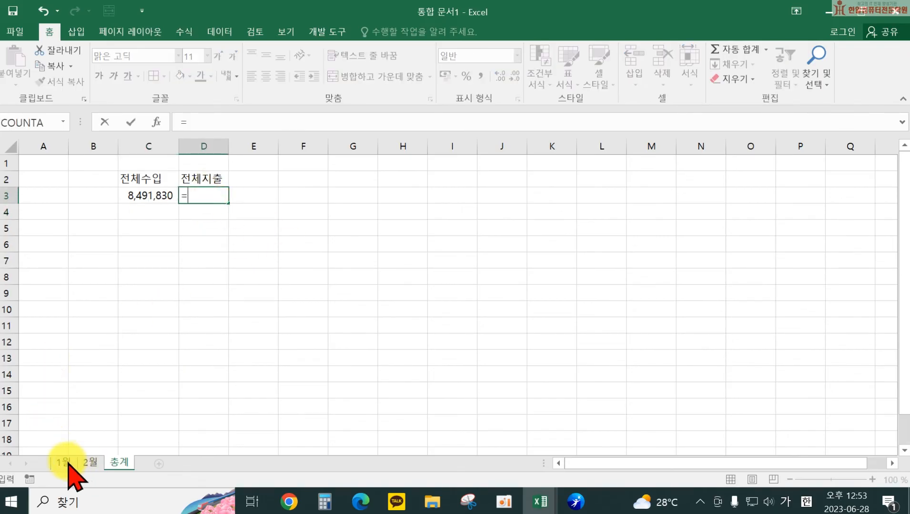
{"action": "left_click", "coordinate": [63, 462]}
{"action": "left_click", "coordinate": [511, 205]}
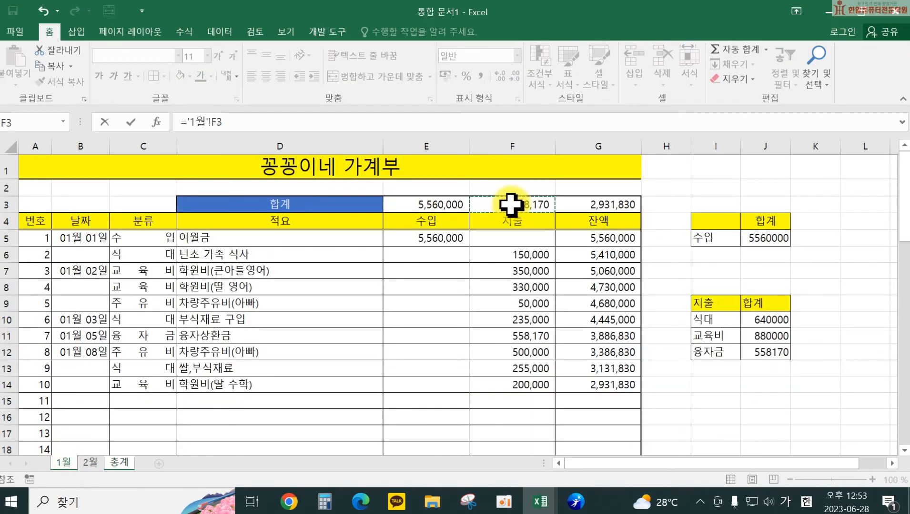
{"action": "type", "text": "+"}
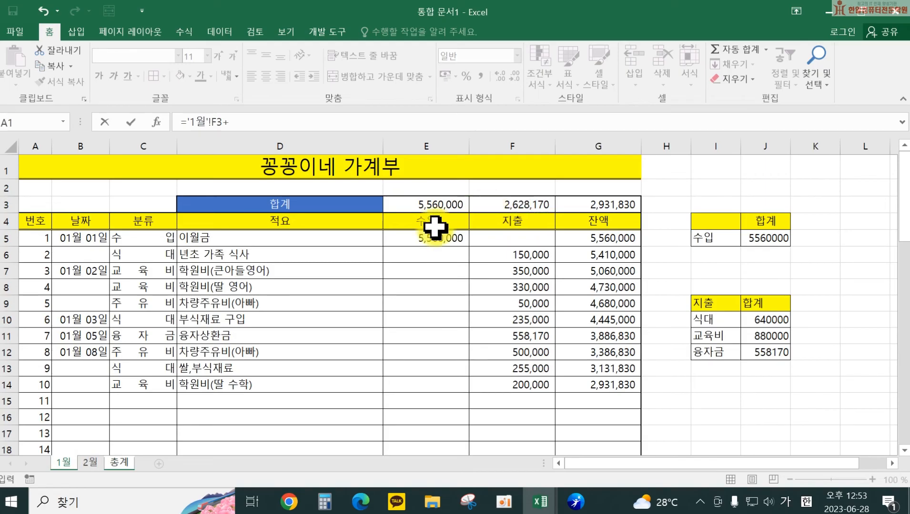
{"action": "left_click", "coordinate": [90, 462]}
{"action": "left_click", "coordinate": [504, 201]}
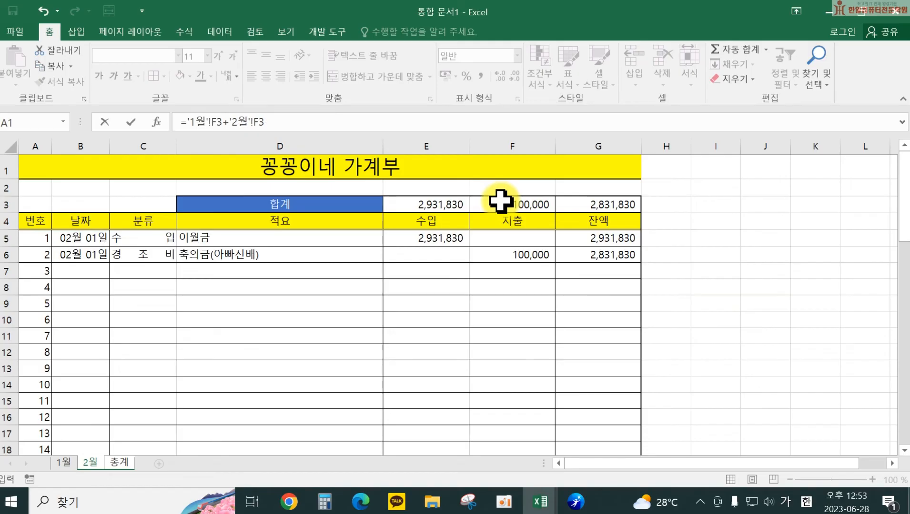
{"action": "key", "text": "Return"}
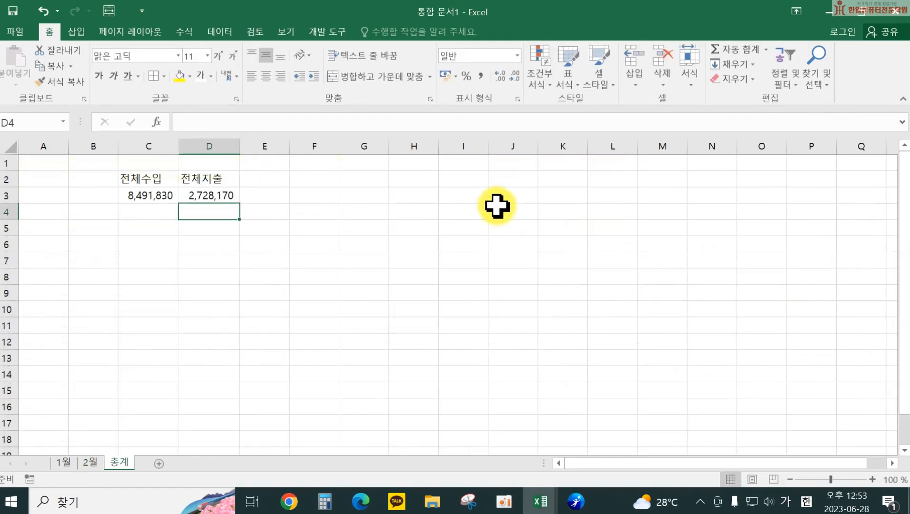
- Calculate the overall balance in E3 by subtracting total expenses from total income with =C3-D3
{"action": "left_click", "coordinate": [273, 183]}
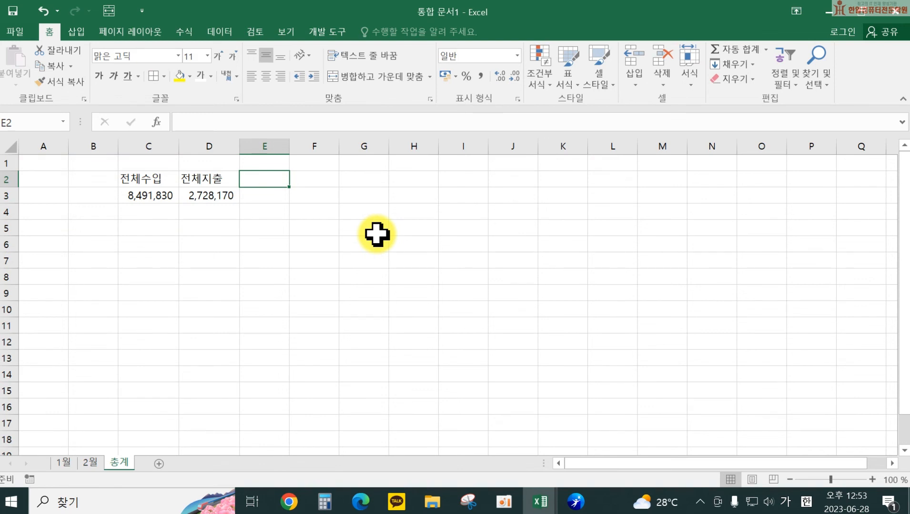
{"action": "key", "text": "Down"}
{"action": "type", "text": "="}
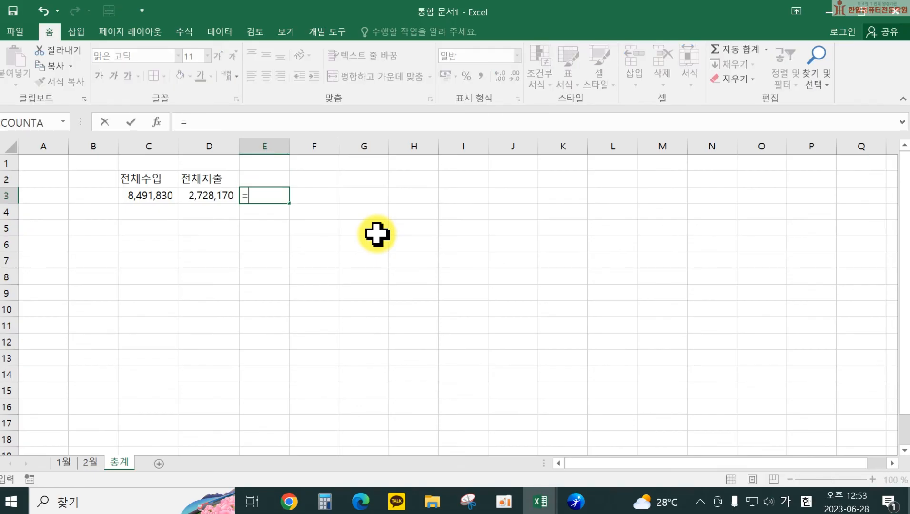
{"action": "left_click", "coordinate": [167, 193]}
{"action": "type", "text": "-"}
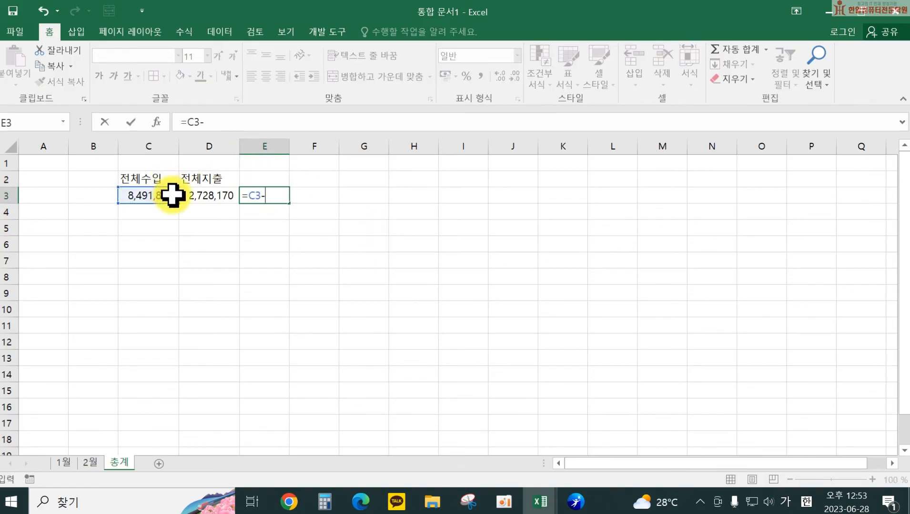
{"action": "left_click", "coordinate": [212, 196]}
{"action": "key", "text": "Return"}
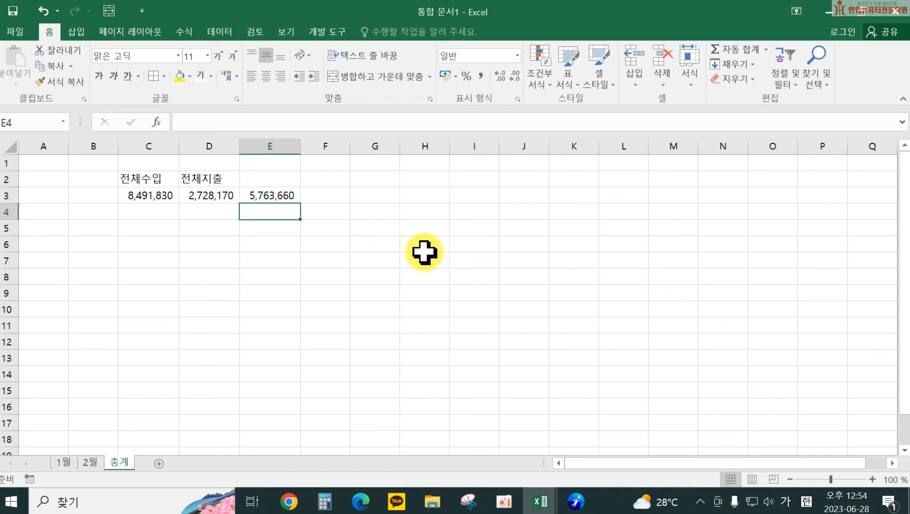
- Enter the headings 1월수입 in C8 and 2월수입 in D8 of the 총계 sheet
{"action": "left_click", "coordinate": [63, 462]}
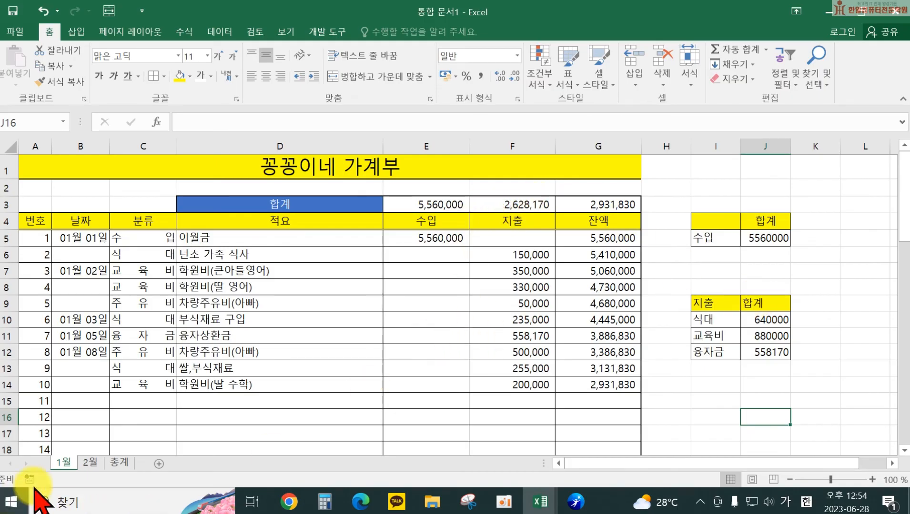
{"action": "left_click", "coordinate": [128, 463]}
{"action": "left_click", "coordinate": [148, 276]}
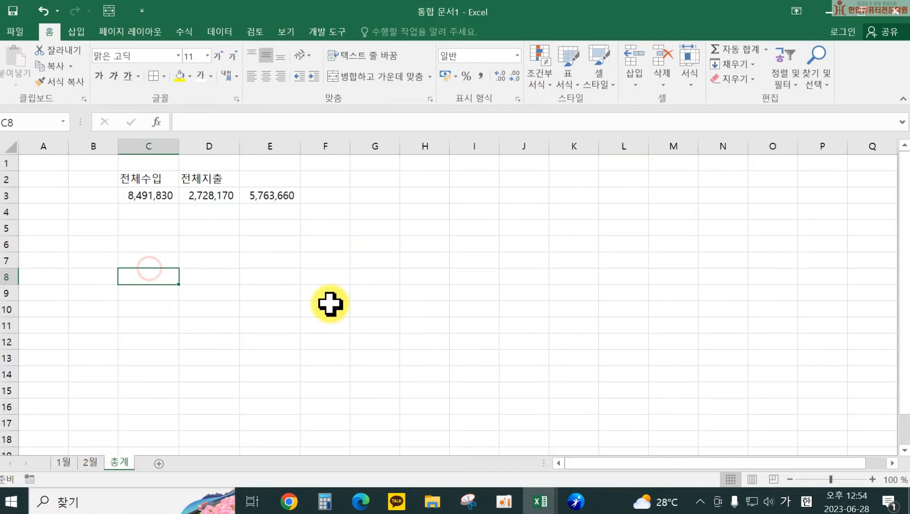
{"action": "type", "text": "1월쉬"}
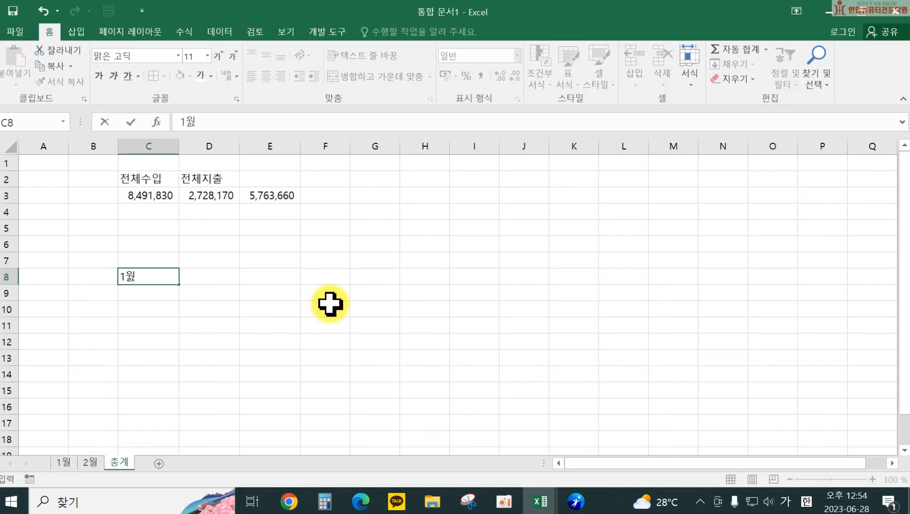
{"action": "key", "text": "BackSpace"}
{"action": "type", "text": "입"}
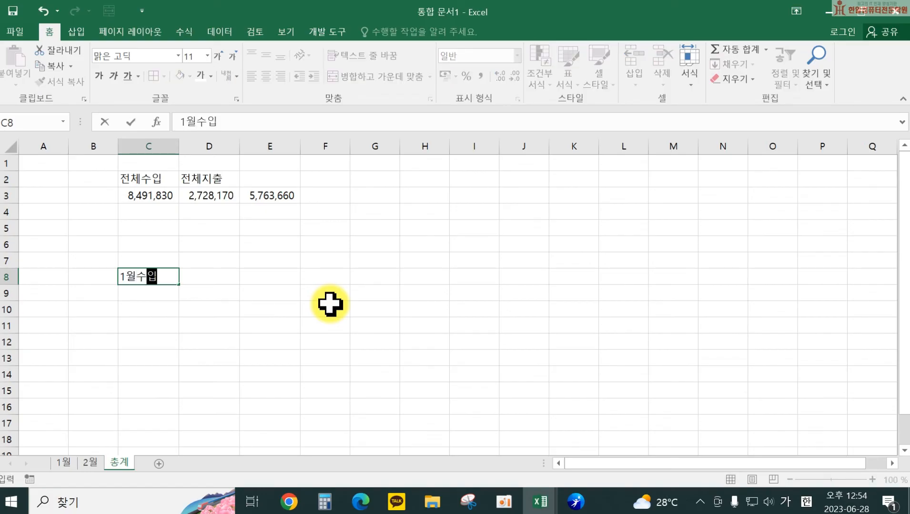
{"action": "key", "text": "Tab"}
{"action": "type", "text": "2월수입"}
{"action": "key", "text": "Tab"}
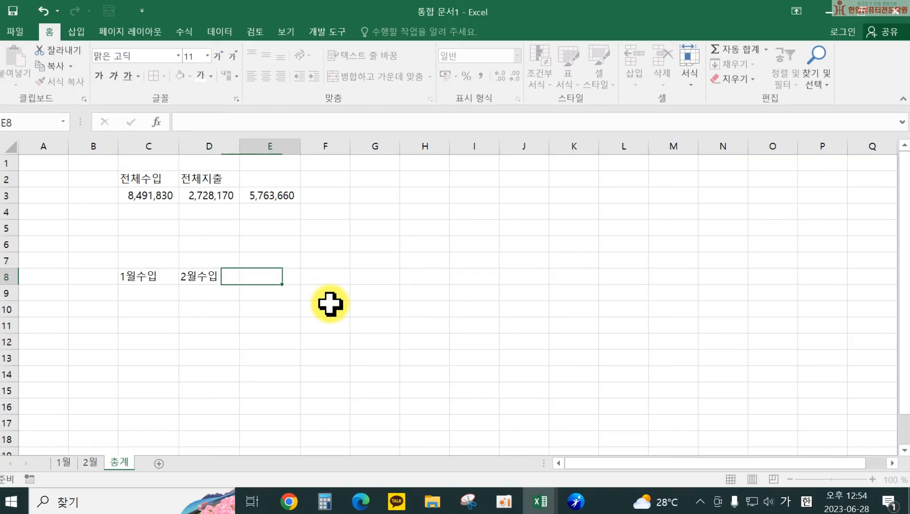
- Link C9 to the January income total with ='1월'!E3
{"action": "left_click", "coordinate": [164, 293]}
{"action": "type", "text": "="}
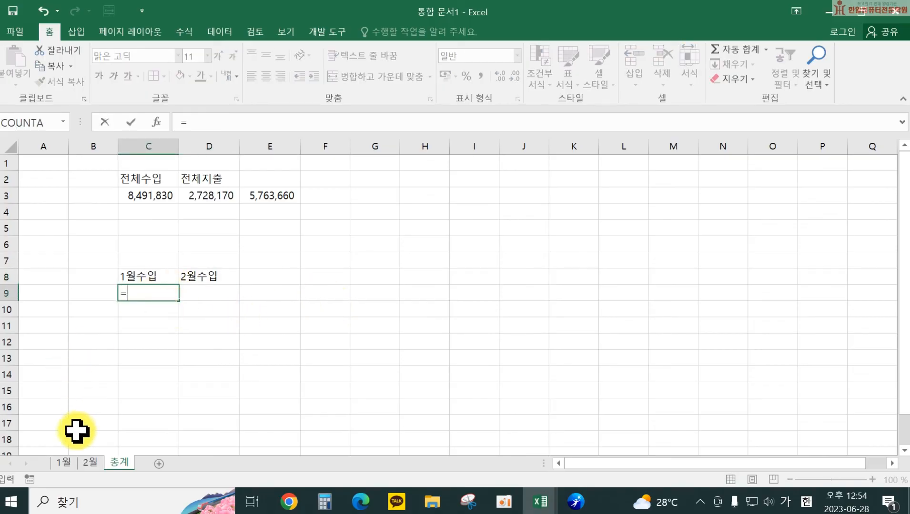
{"action": "left_click", "coordinate": [63, 465]}
{"action": "left_click", "coordinate": [408, 203]}
{"action": "key", "text": "Return"}
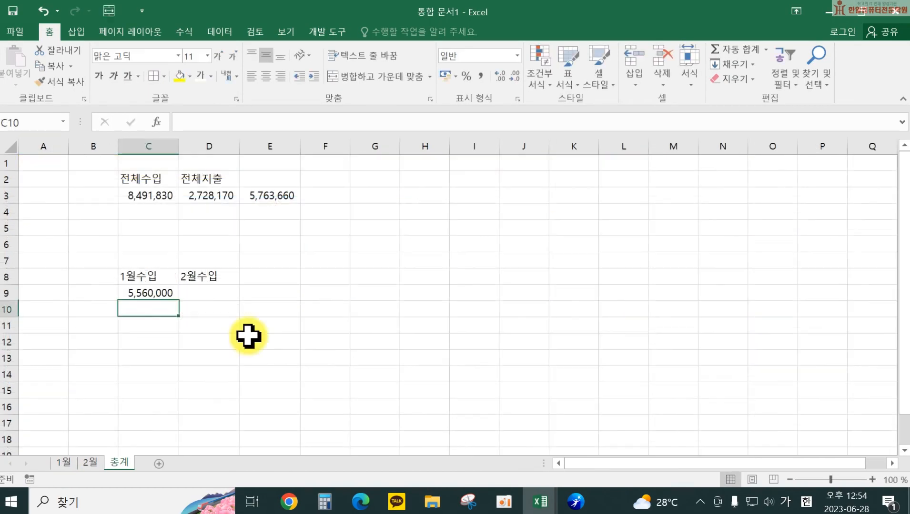
- Link D9 to the February income total with ='2월'!E3
{"action": "left_click", "coordinate": [223, 293]}
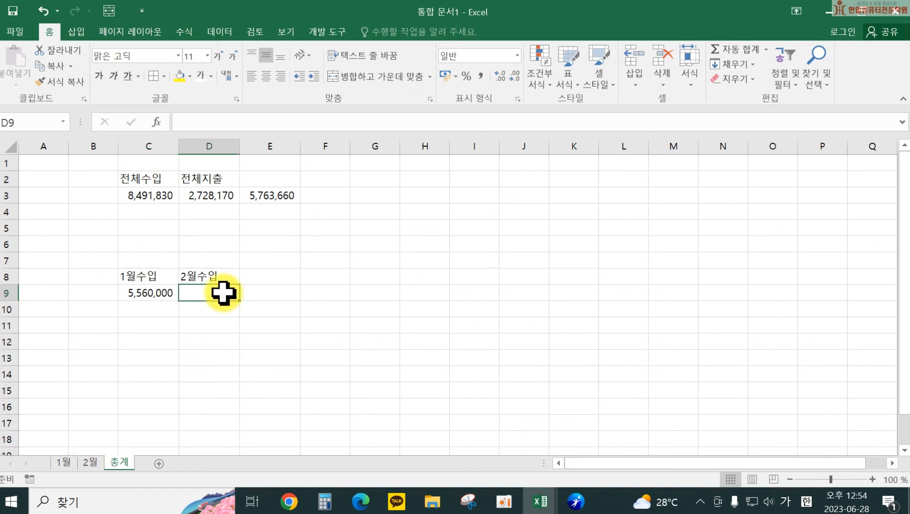
{"action": "type", "text": "="}
{"action": "left_click", "coordinate": [90, 463]}
{"action": "left_click", "coordinate": [426, 202]}
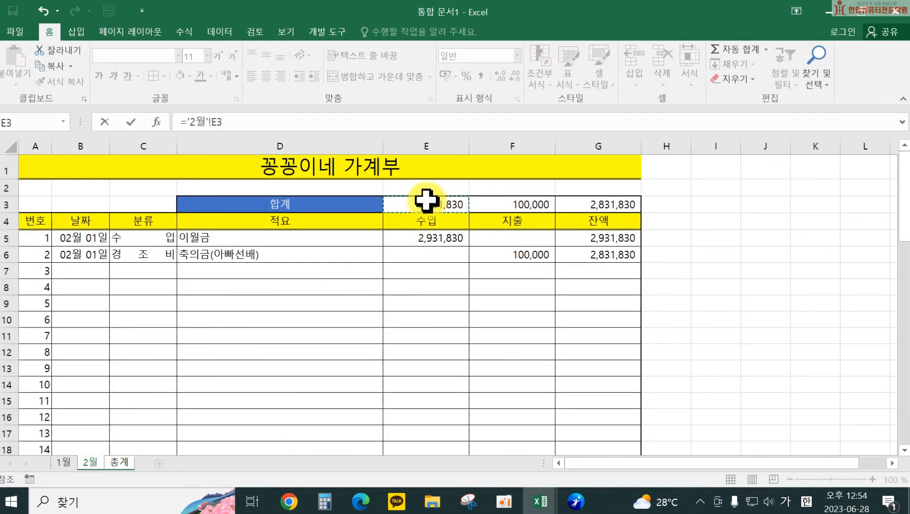
{"action": "key", "text": "Return"}
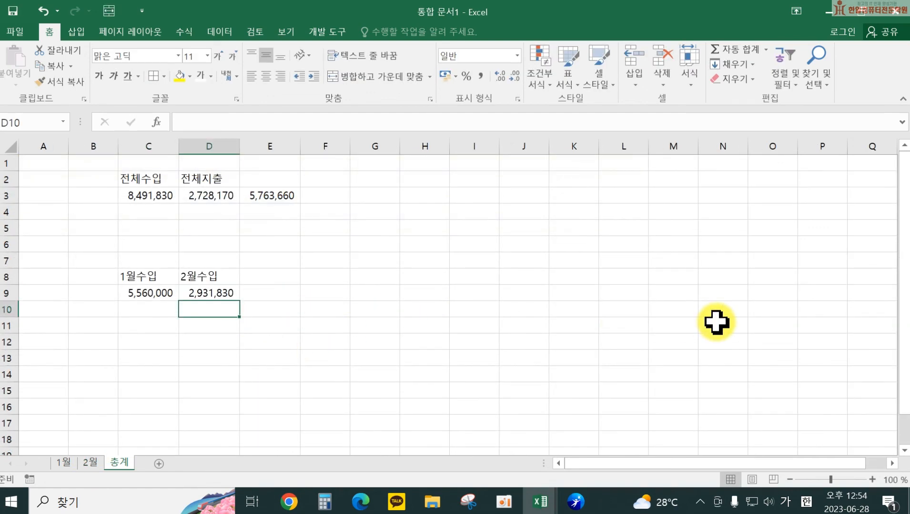